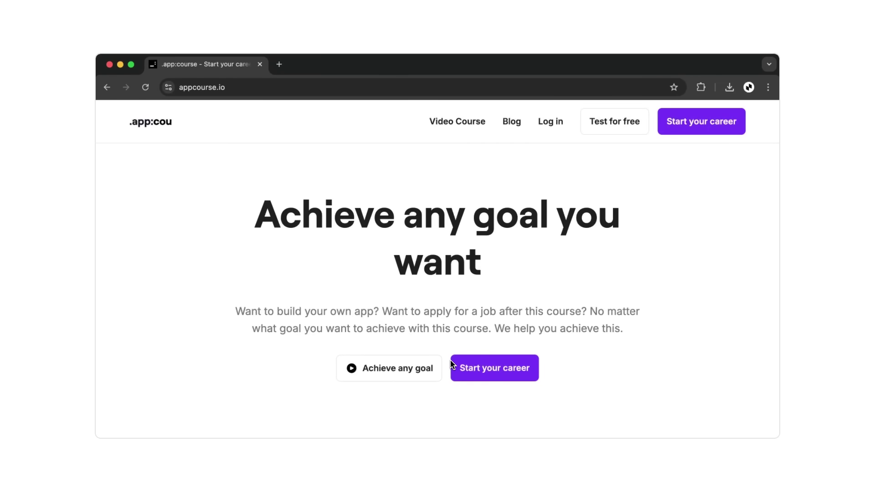
Step: Open the free test version of the course, read the "How to use?" lesson and go to "The perfect Button"
click(598, 119)
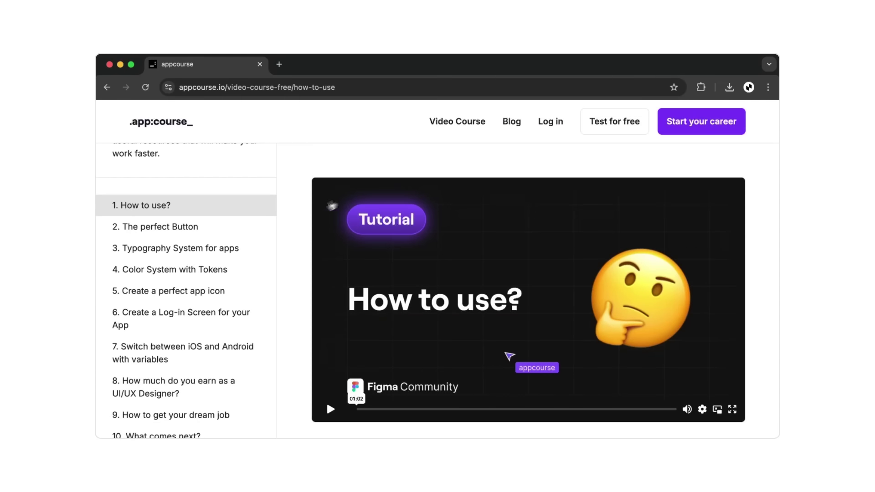
scroll(292, 233, down, 4)
scroll(292, 232, down, 4)
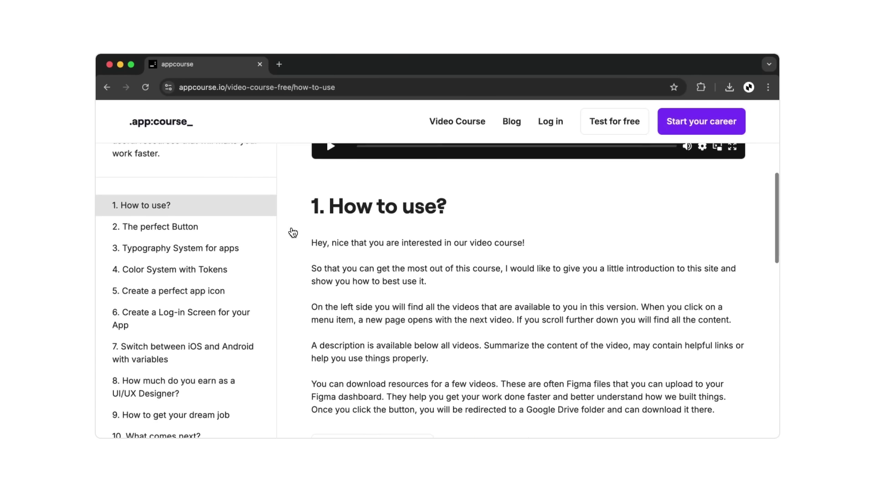
click(243, 230)
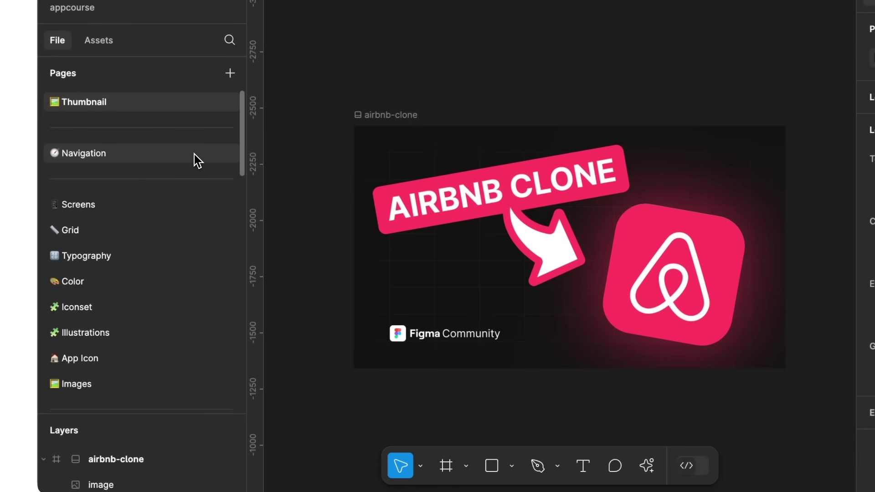
Step: Open the Navigation page of the Airbnb Clone file in Figma and follow its Screens link
click(198, 160)
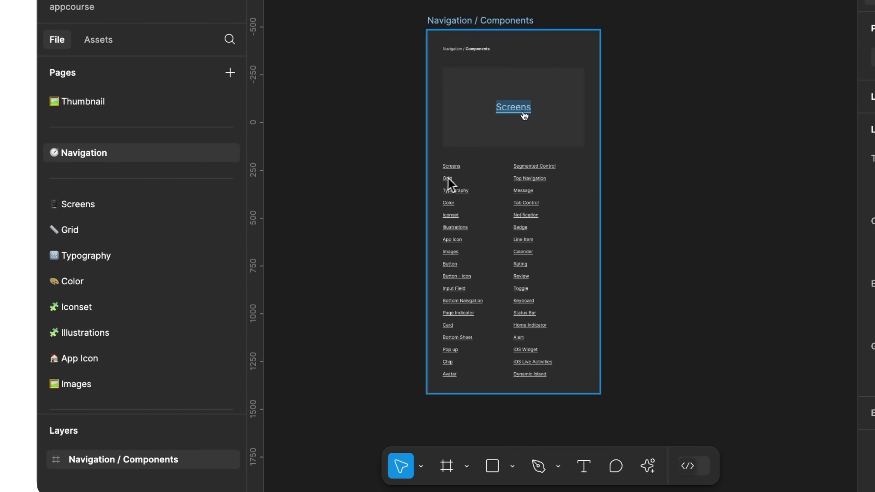
scroll(462, 180, up, 5)
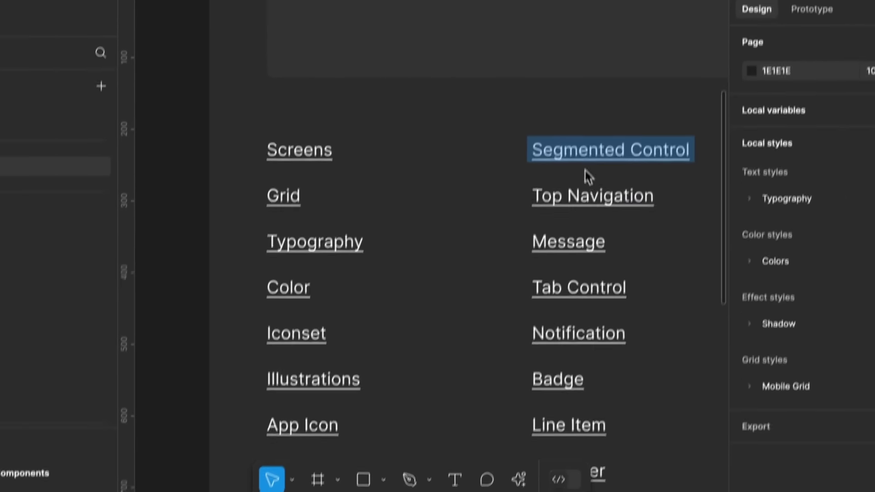
mouse_move(292, 187)
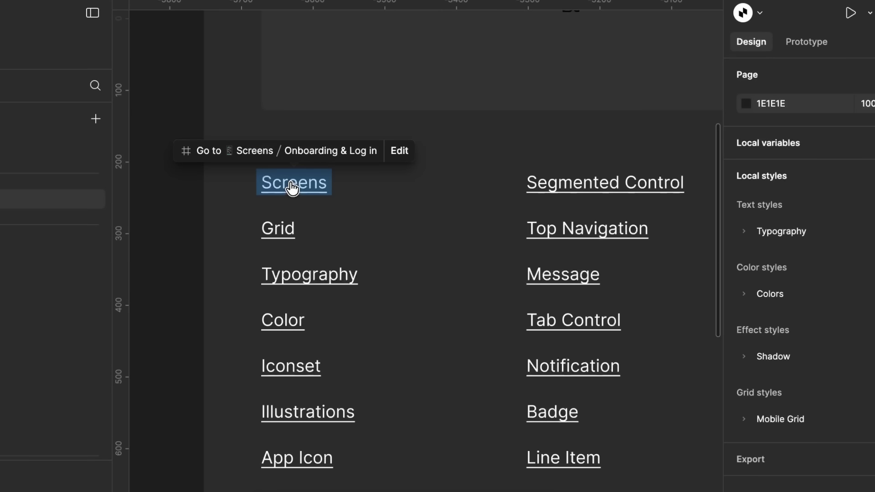
click(292, 187)
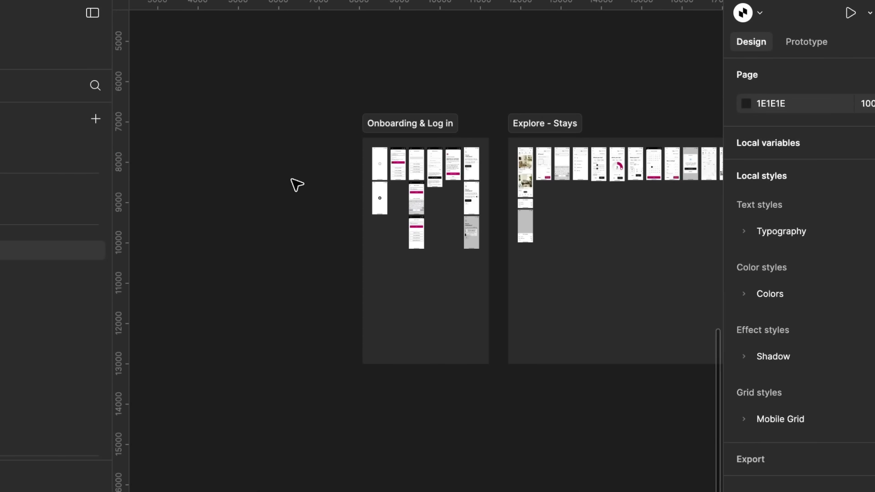
Step: Examine the app screens across all sections, from Onboarding & Log in to Profile, and inspect the onboarding screens up close
scroll(297, 184, right, 15)
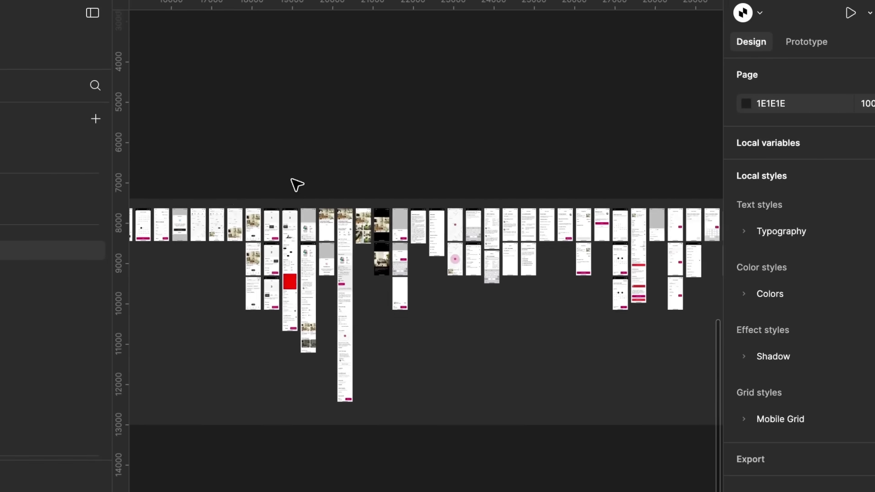
scroll(297, 185, right, 15)
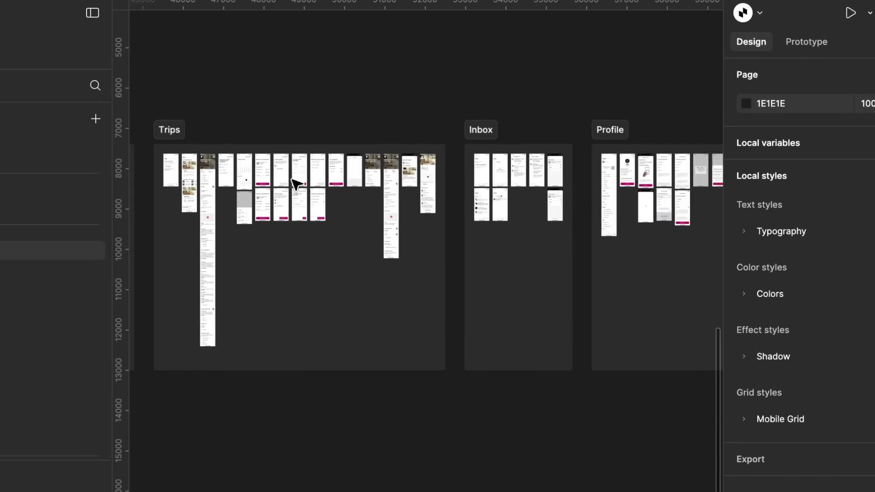
scroll(297, 185, left, 10)
scroll(297, 184, up, 2)
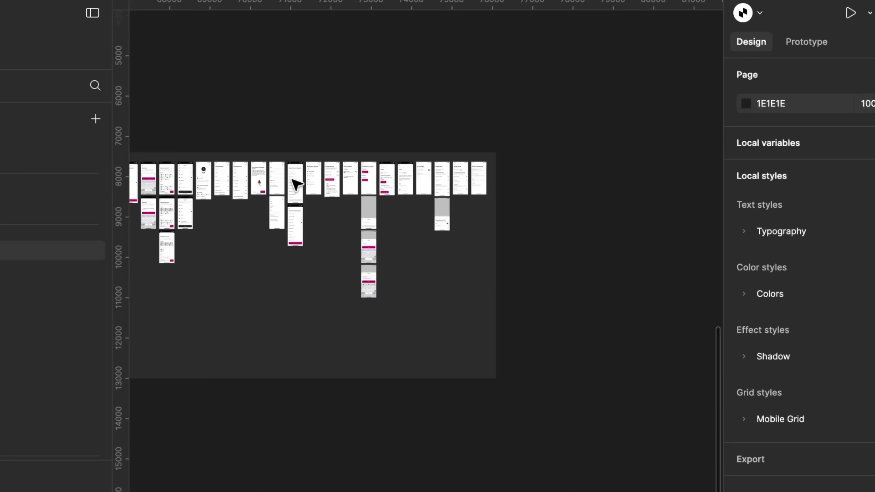
scroll(296, 184, left, 20)
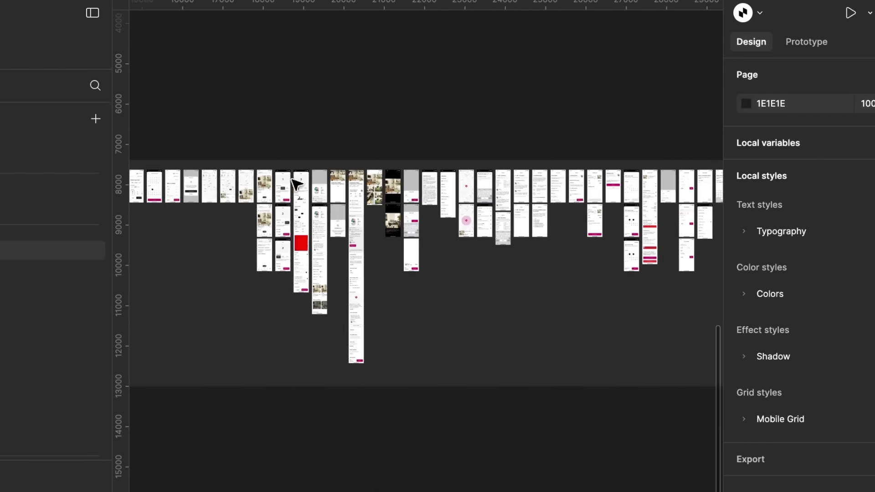
scroll(297, 185, up, 10)
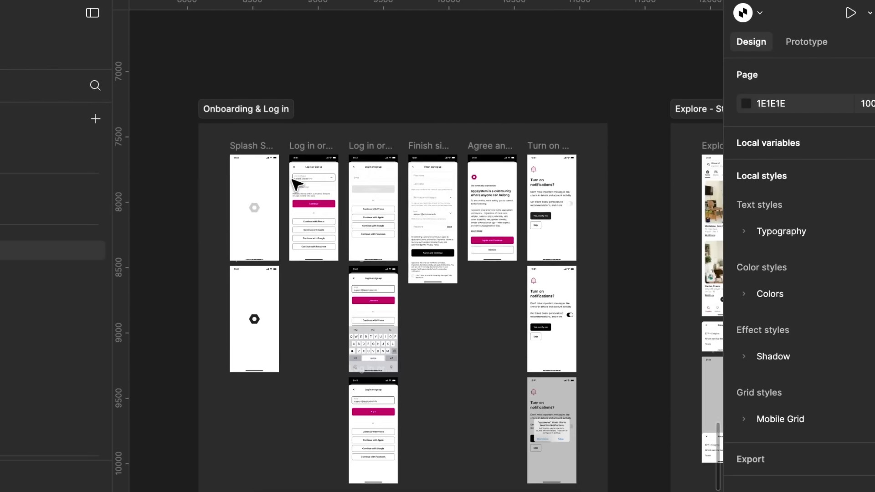
scroll(297, 184, up, 2)
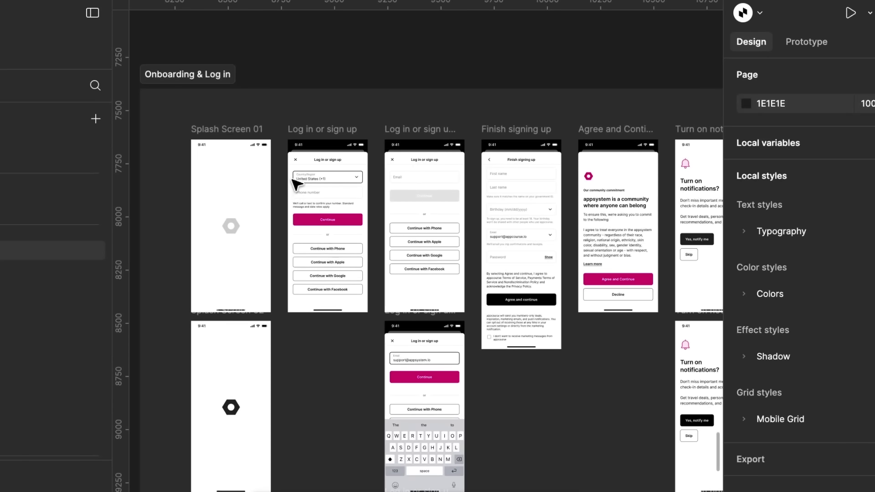
scroll(297, 184, right, 3)
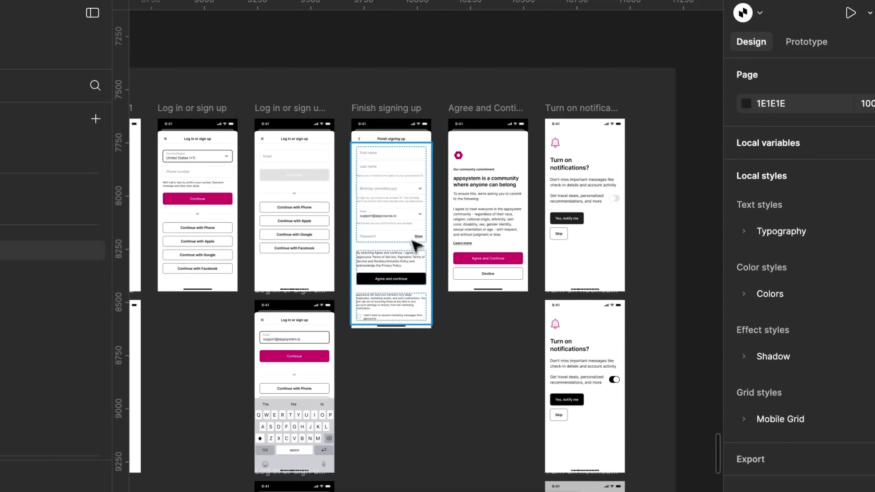
Step: Try the Secondary, Tertiary and Ghost types on the Finish signing up screen's "Agree and continue" button and restore it to Primary
scroll(416, 242, up, 5)
scroll(423, 256, up, 3)
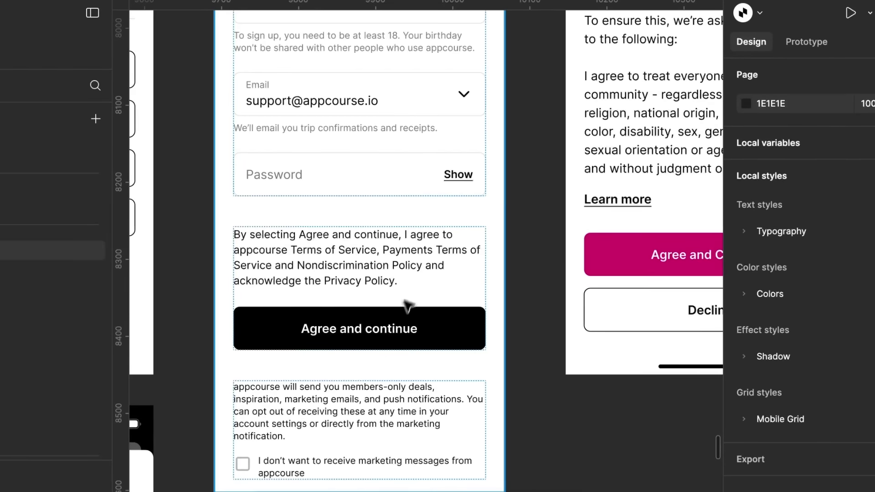
double_click(401, 329)
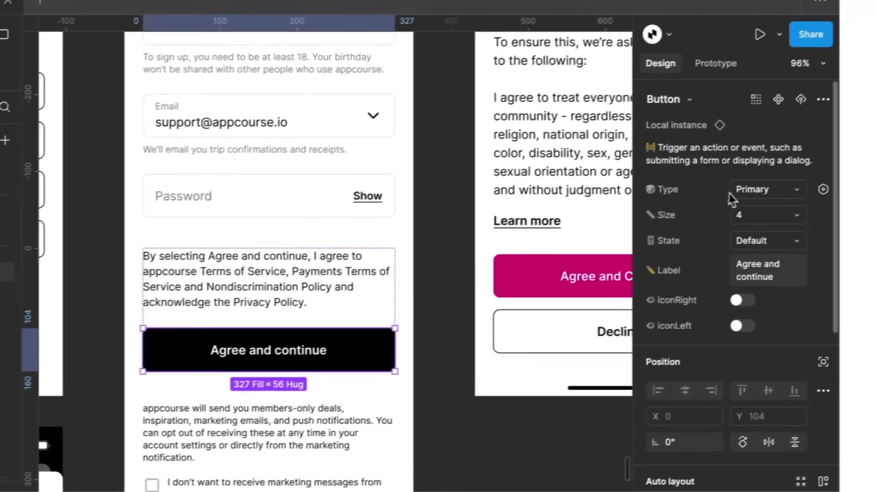
click(838, 170)
click(728, 204)
click(729, 195)
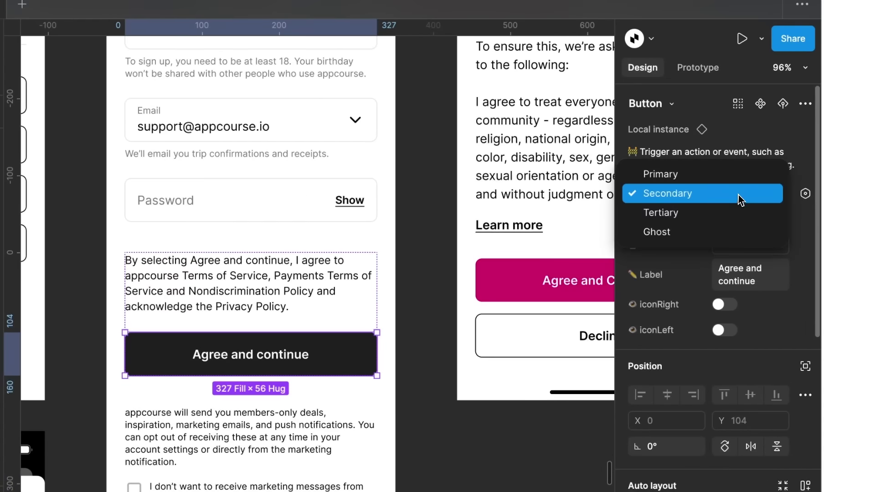
click(730, 217)
click(738, 196)
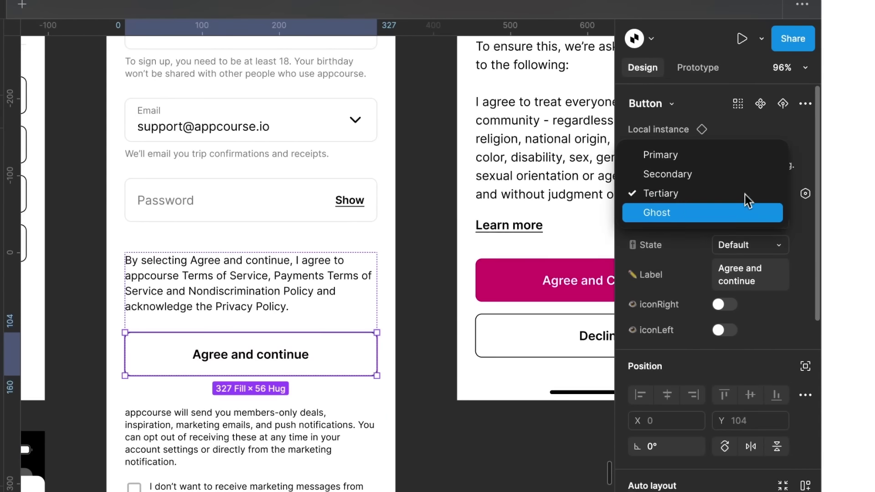
click(747, 212)
click(749, 197)
click(731, 136)
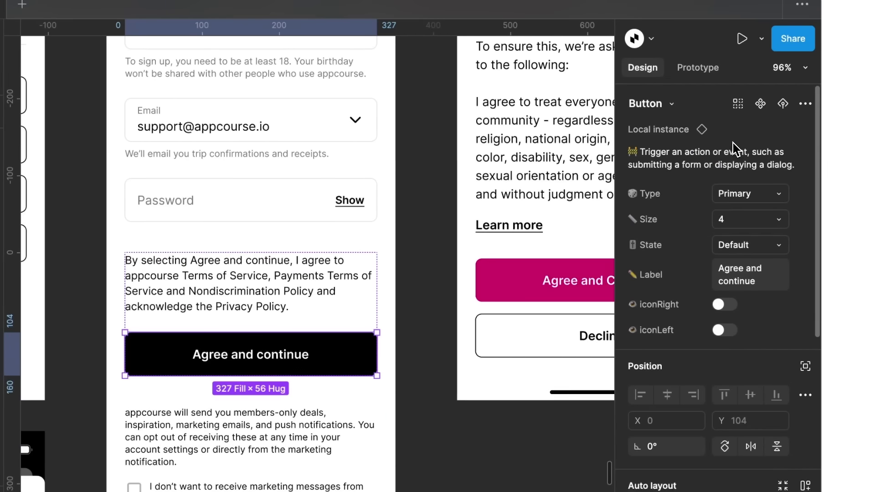
click(417, 320)
scroll(421, 324, down, 5)
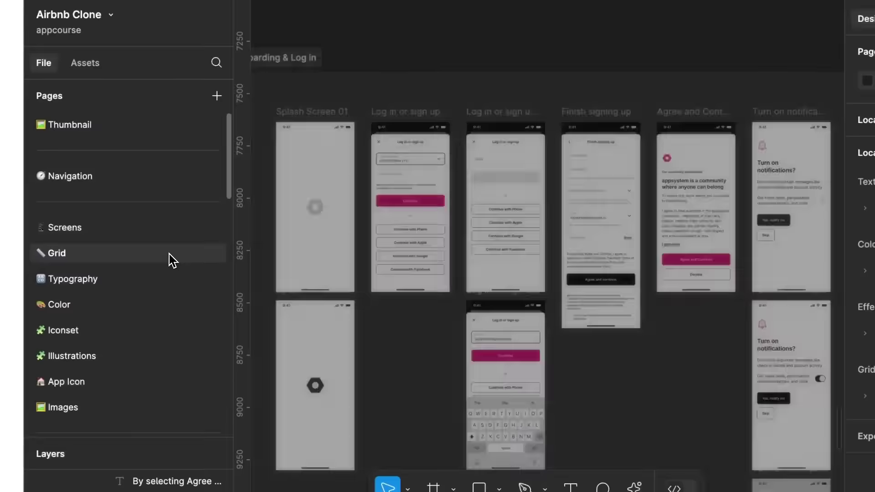
Step: Open the Grid page and view the grid styles available for the three-column frame without changing its style
click(168, 253)
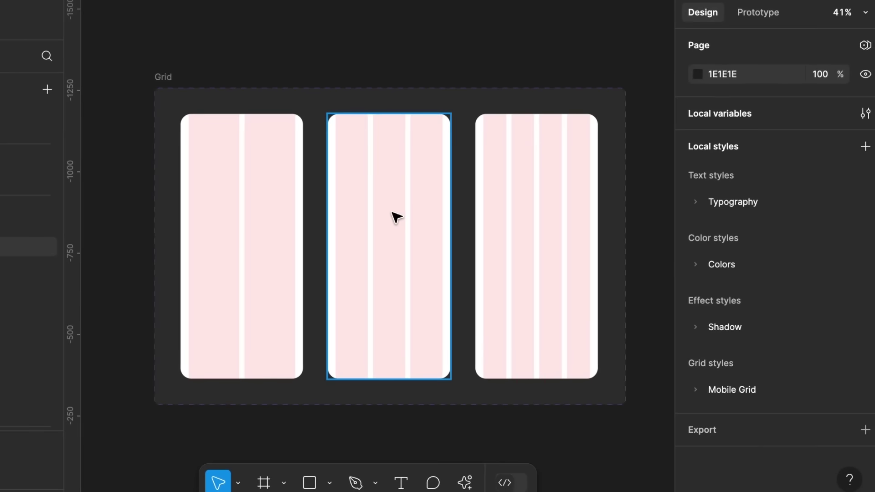
click(566, 225)
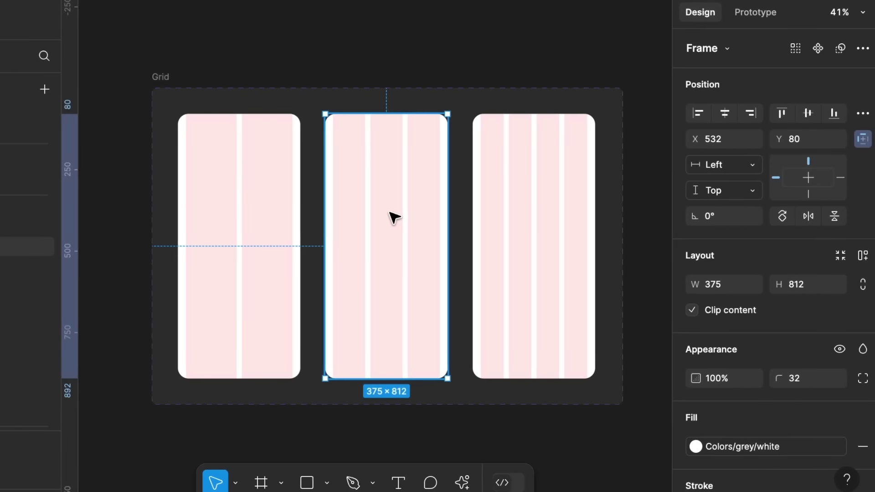
scroll(743, 307, down, 5)
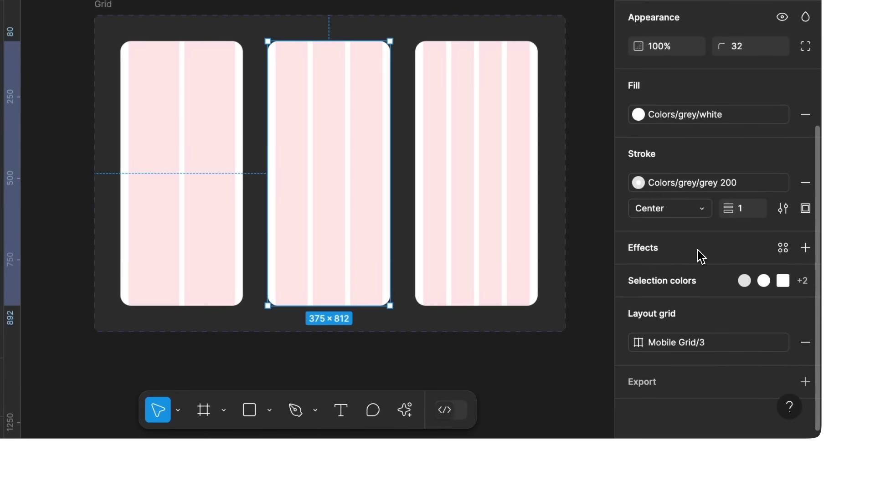
click(678, 343)
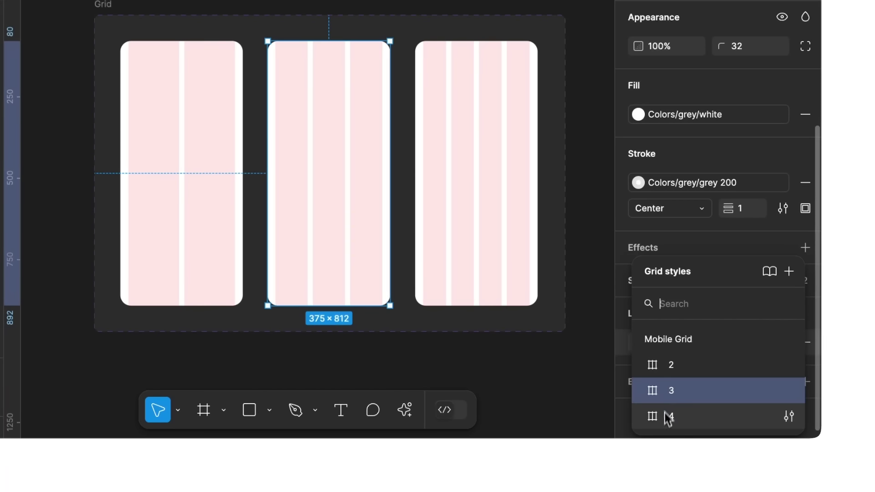
click(628, 334)
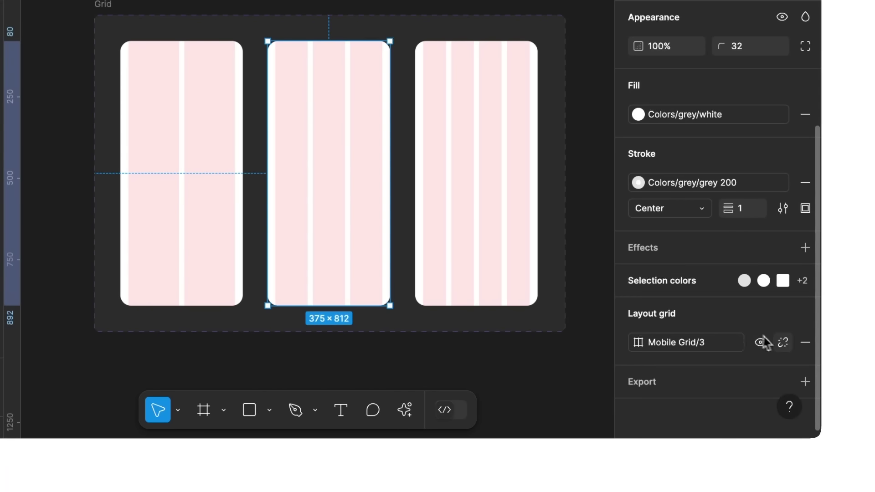
Step: Toggle the layout grids off and on again, and clear the frame selection
key(ctrl+shift+4)
key(ctrl+shift+4)
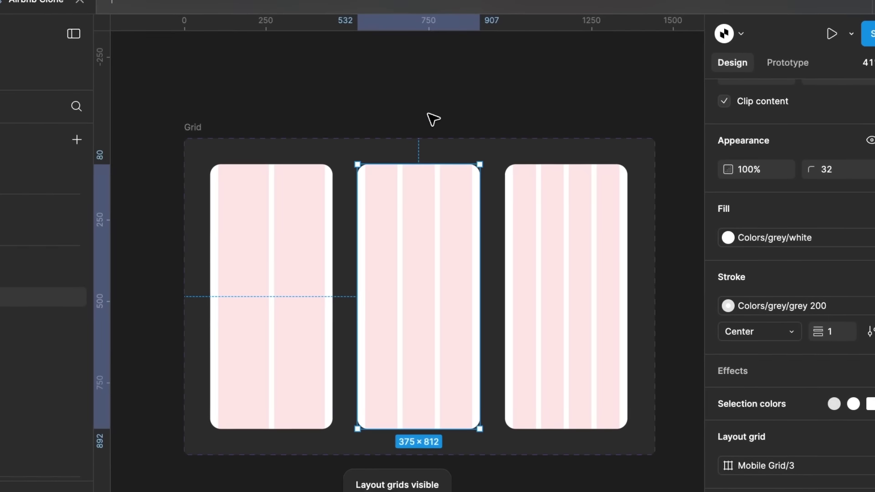
click(420, 101)
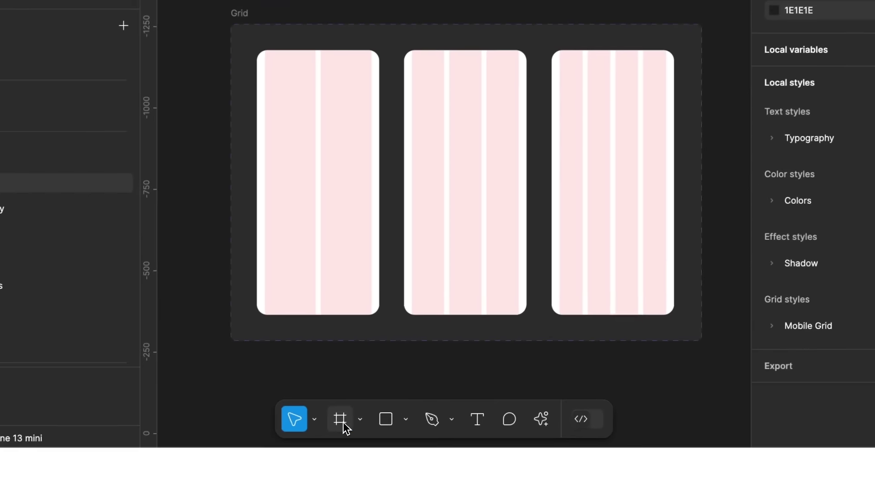
Step: Add a new iPhone 13 mini frame beside the Grid section
click(309, 488)
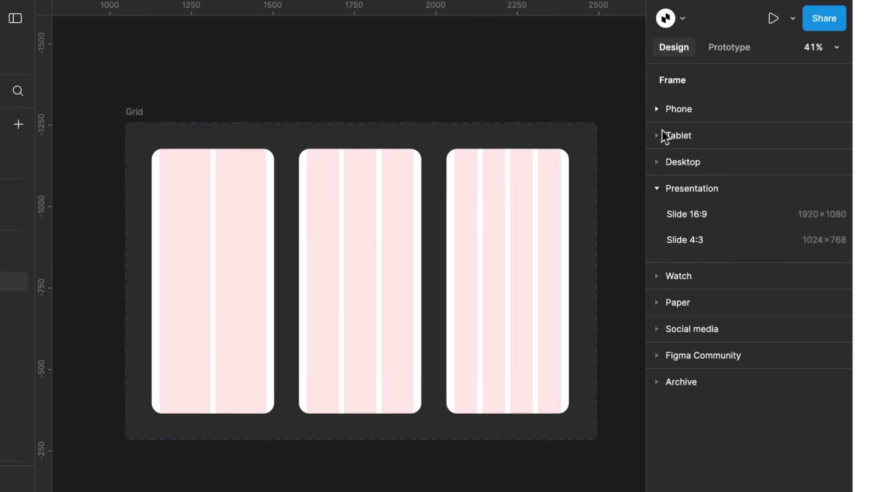
click(679, 113)
scroll(616, 187, right, 5)
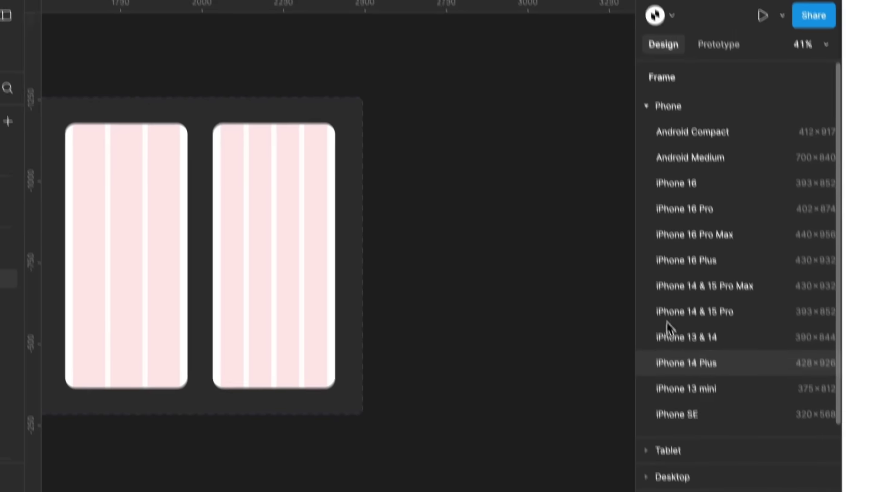
click(686, 389)
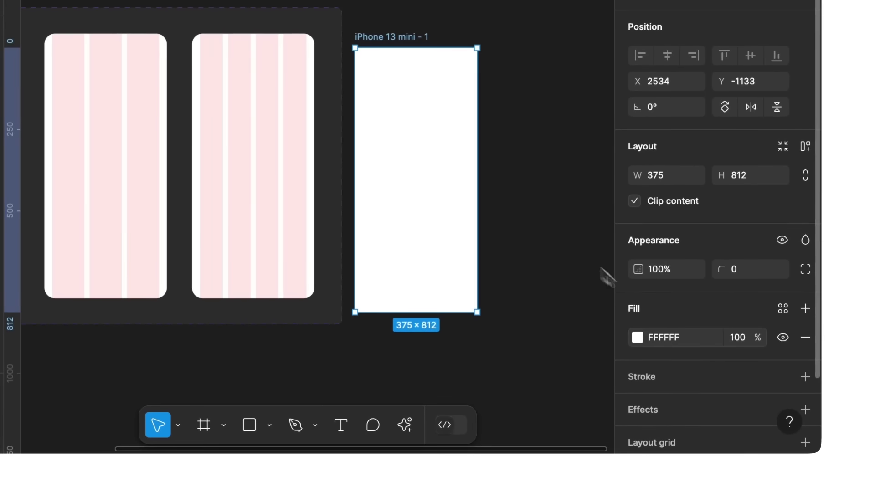
Step: Apply the Mobile Grid/2 layout grid style to the iPhone 13 mini frame and switch it to Mobile Grid/3
scroll(695, 345, down, 3)
scroll(695, 345, down, 1)
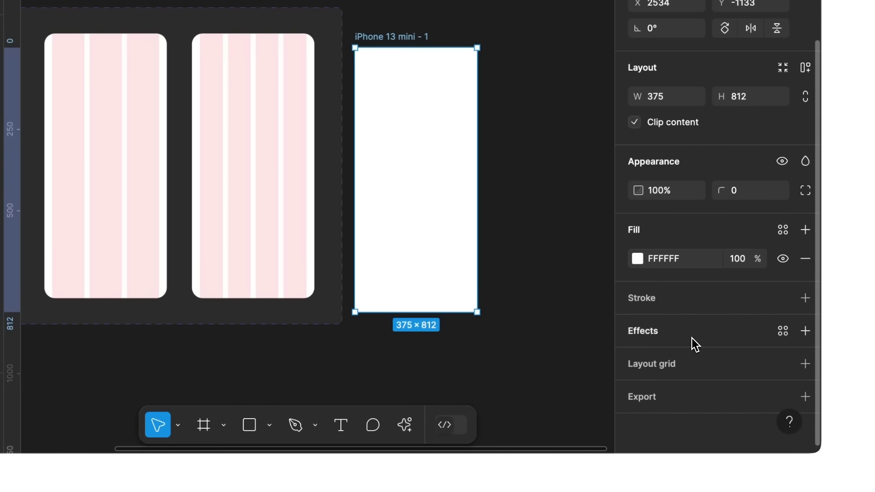
click(787, 370)
click(762, 377)
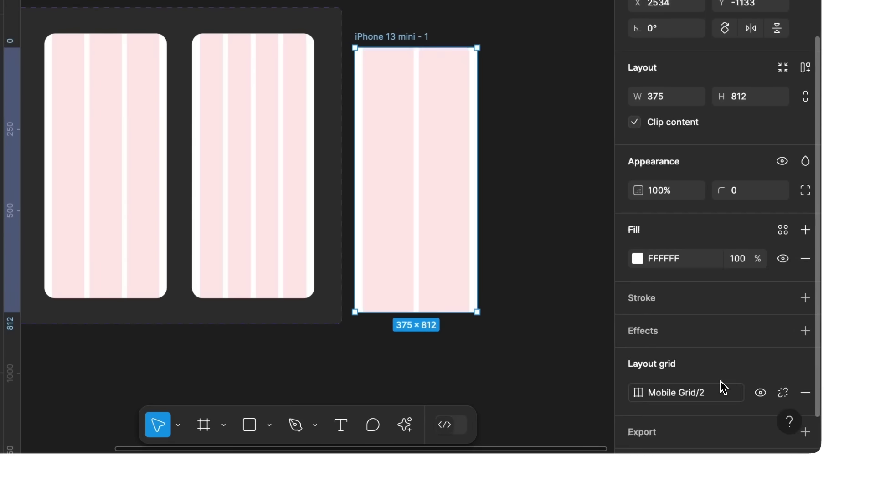
click(718, 391)
click(689, 404)
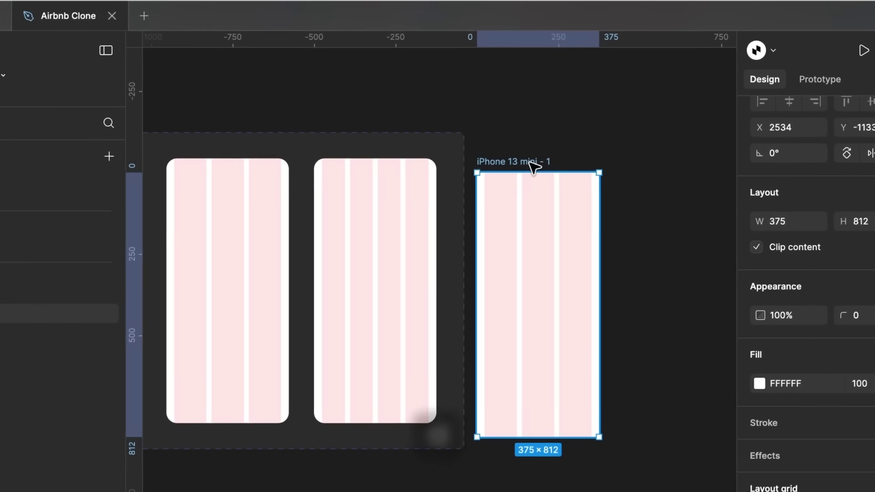
Step: Delete the iPhone 13 mini frame and return to the Grid section
key(BackSpace)
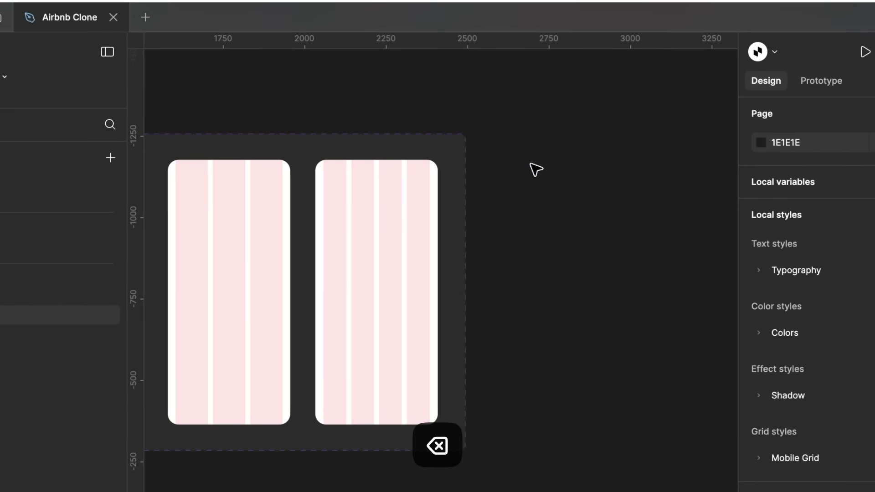
scroll(536, 170, left, 5)
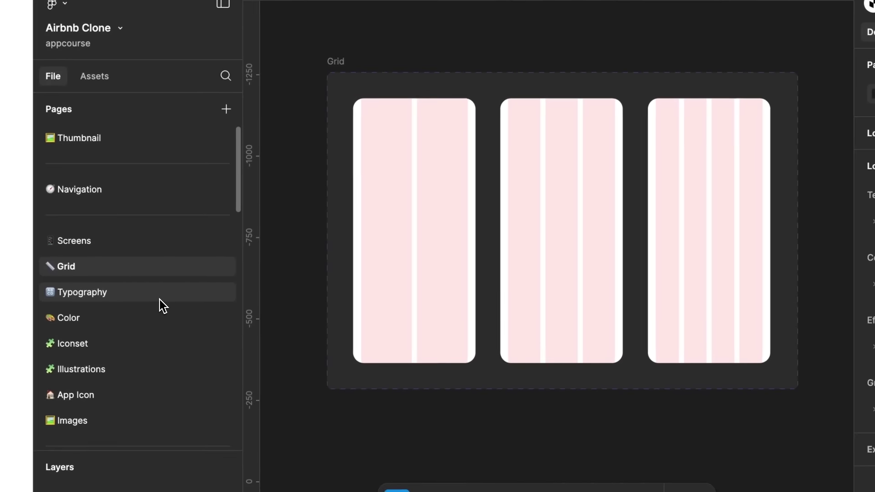
Step: Open the Typography page and expand the Typography text styles to show the styles in group 2
click(43, 347)
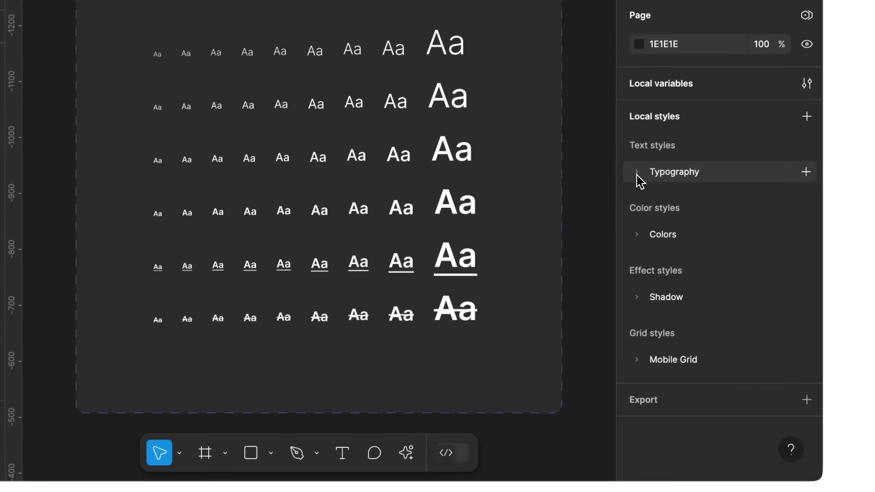
click(716, 240)
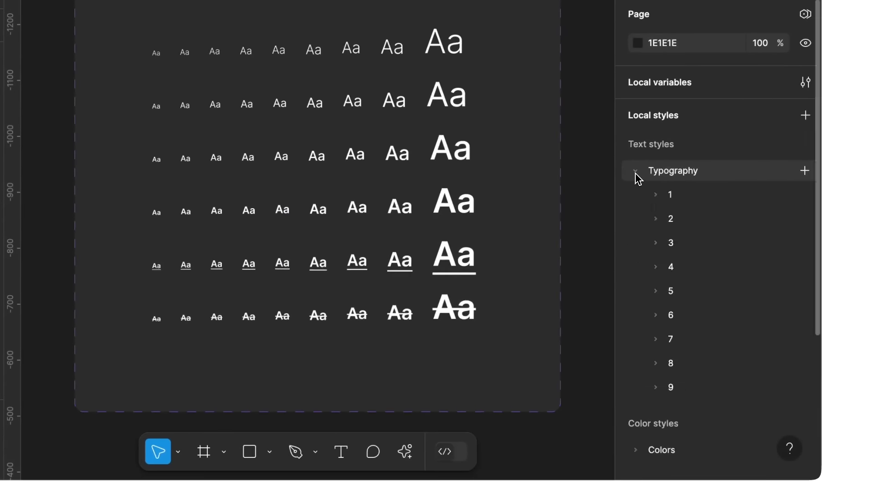
click(657, 219)
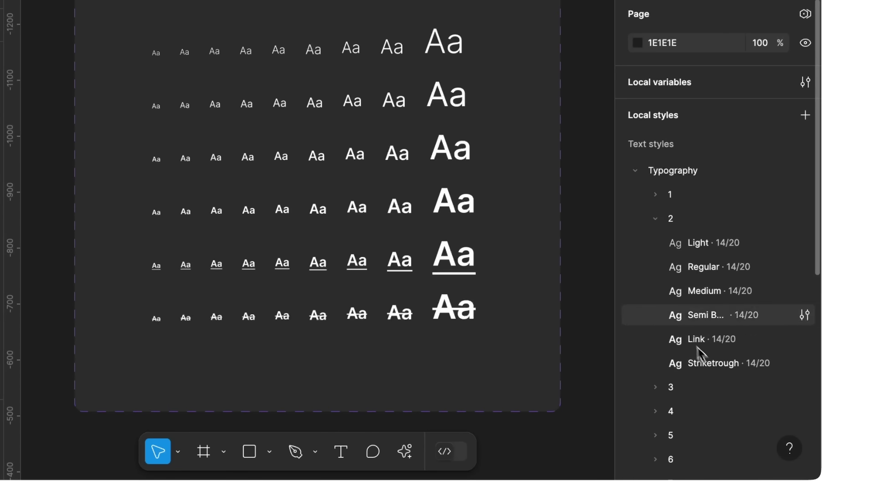
Step: Inspect the properties of the Regular text style in group 2, close its settings and collapse the Typography style groups
click(805, 269)
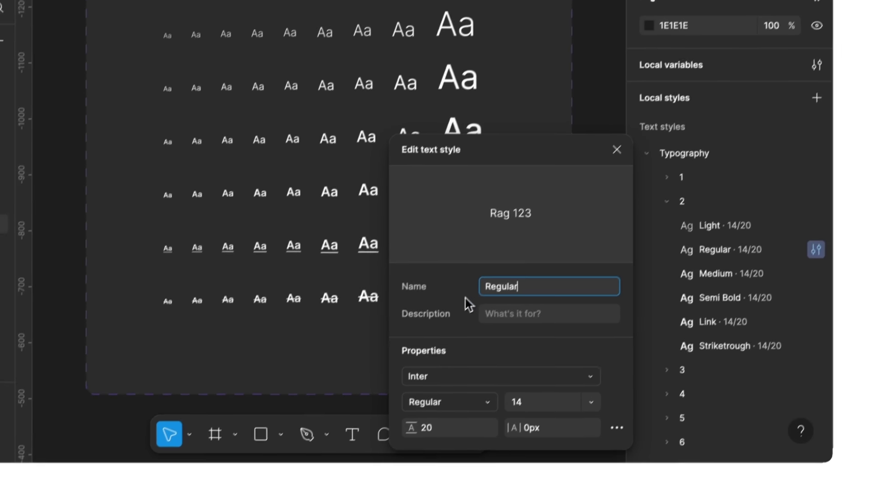
click(457, 369)
click(457, 369)
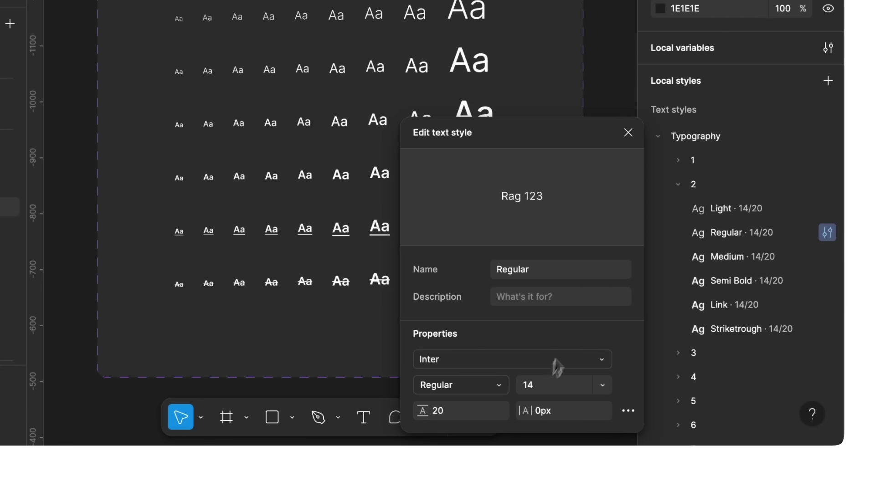
click(628, 132)
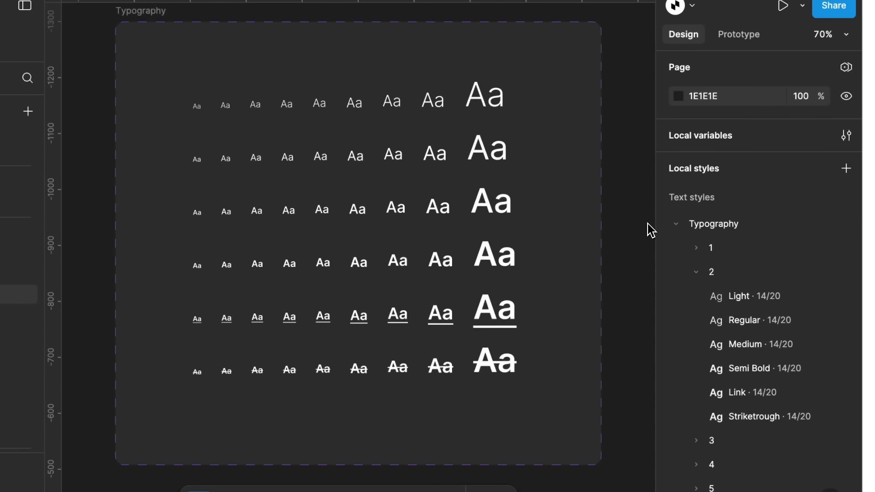
click(697, 273)
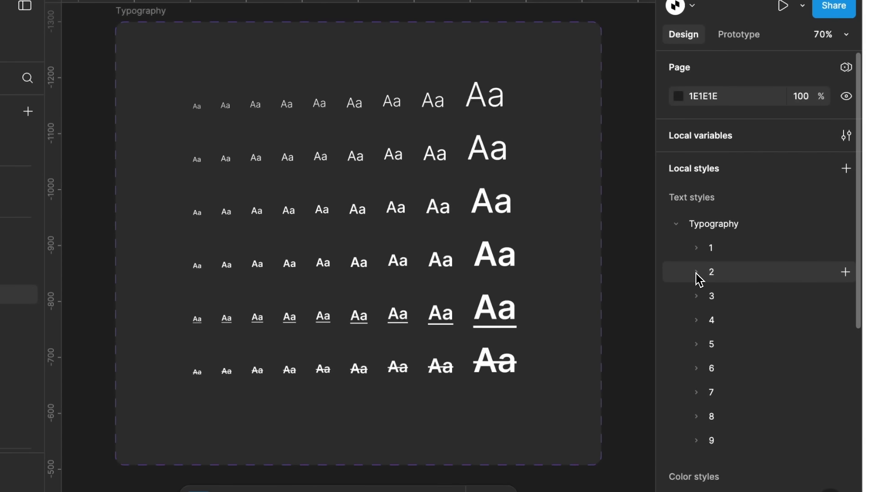
click(679, 233)
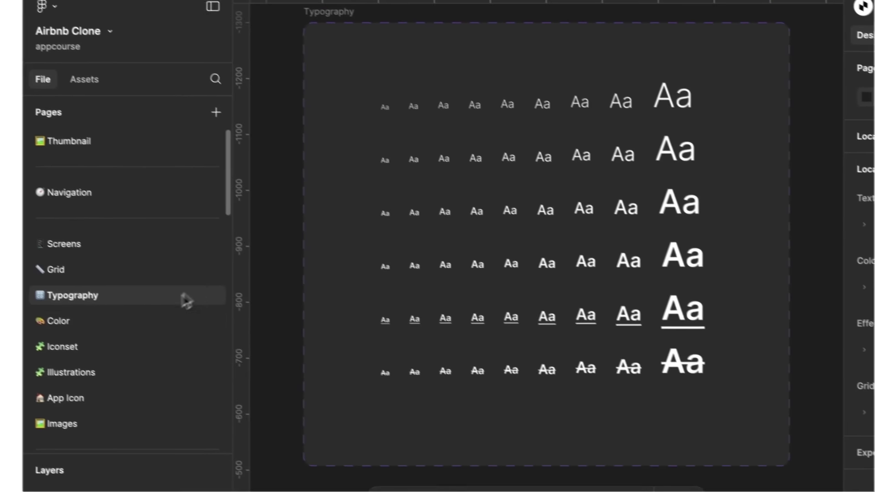
Step: Open the Color page and browse the local variables of the Color scheme collection, from magenta through platinum
click(146, 337)
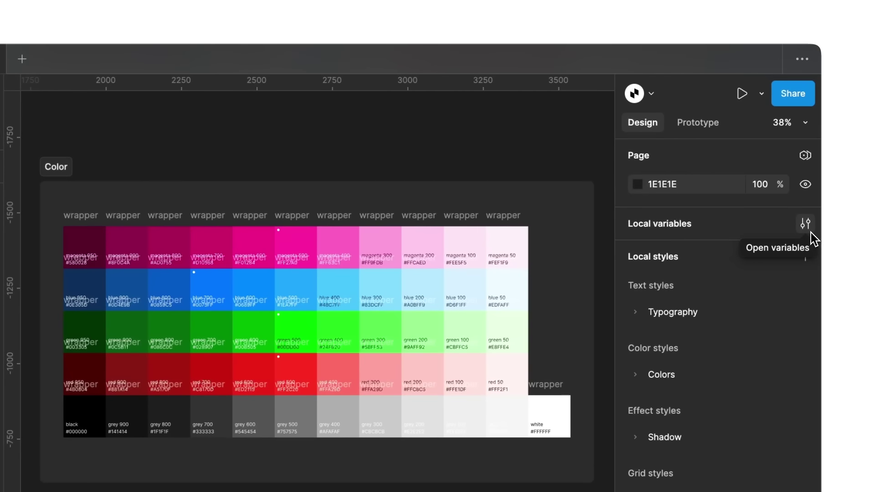
click(810, 232)
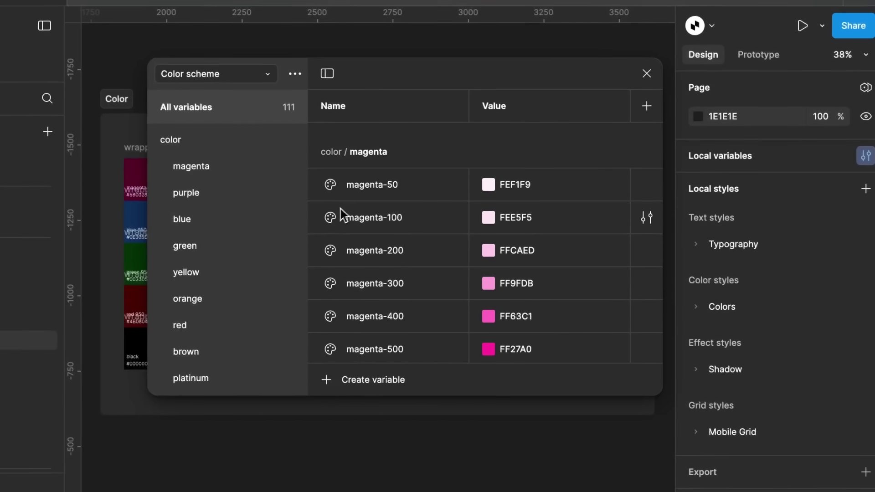
scroll(286, 279, down, 5)
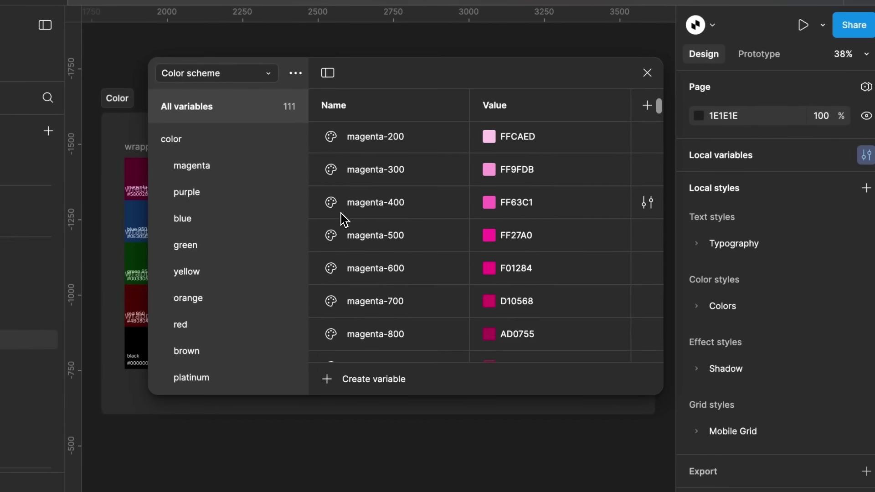
scroll(345, 220, down, 15)
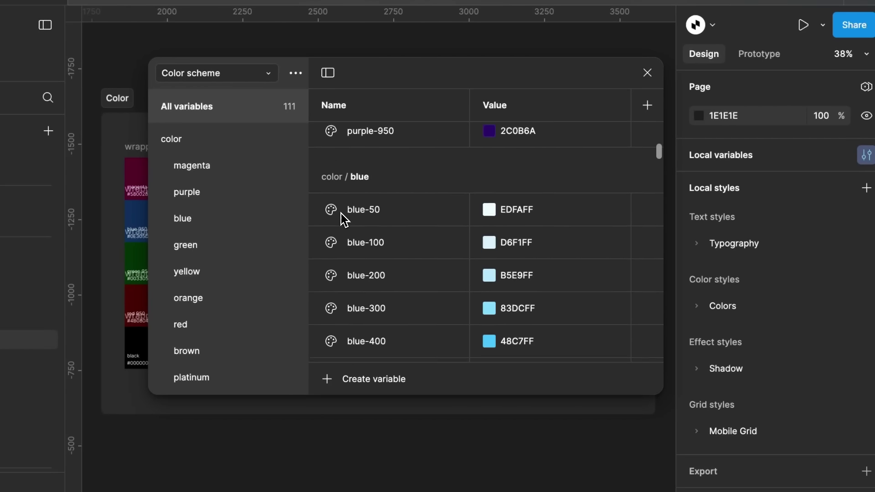
scroll(344, 220, down, 20)
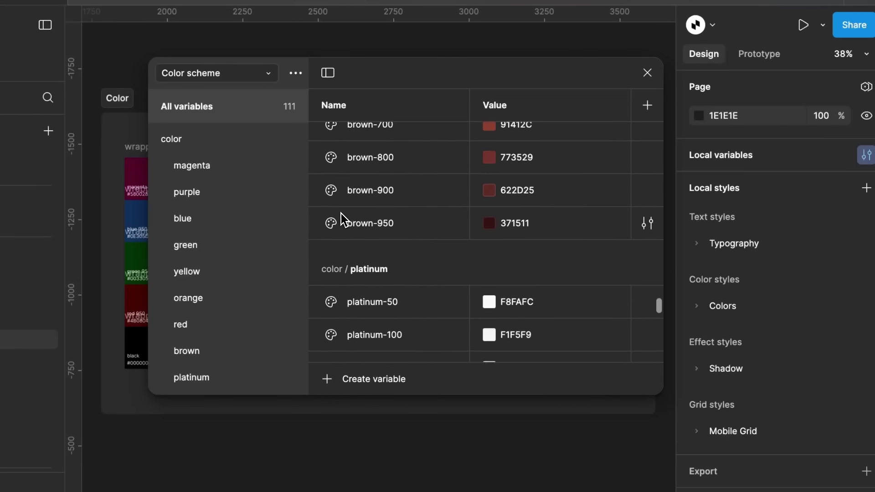
scroll(345, 220, up, 20)
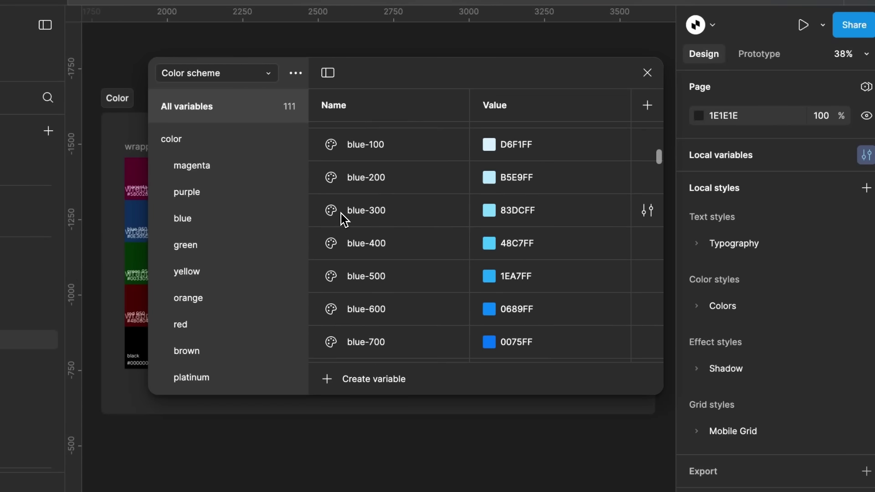
Step: Inspect the color value of the blue-300 variable without changing it and close the local variables
click(489, 211)
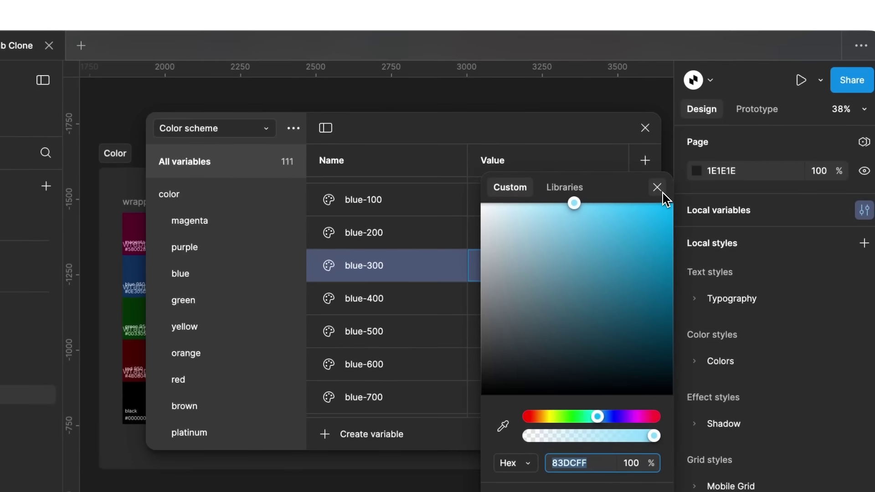
click(660, 131)
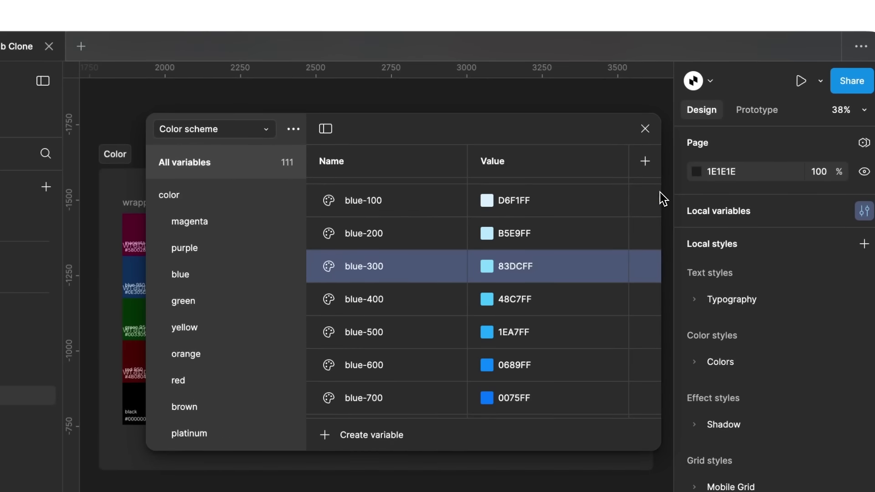
click(646, 130)
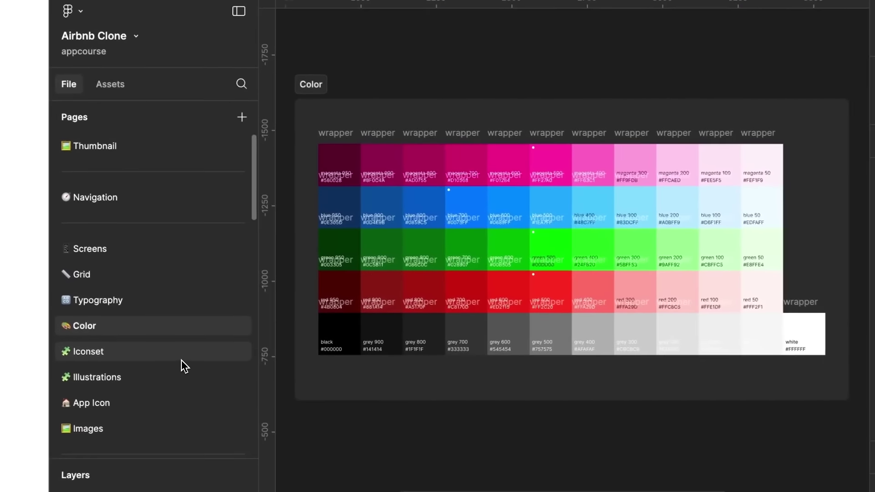
Step: Open the Iconset page and examine the icon templates in the Structure frame and the icon components in the Iconset frame
click(186, 358)
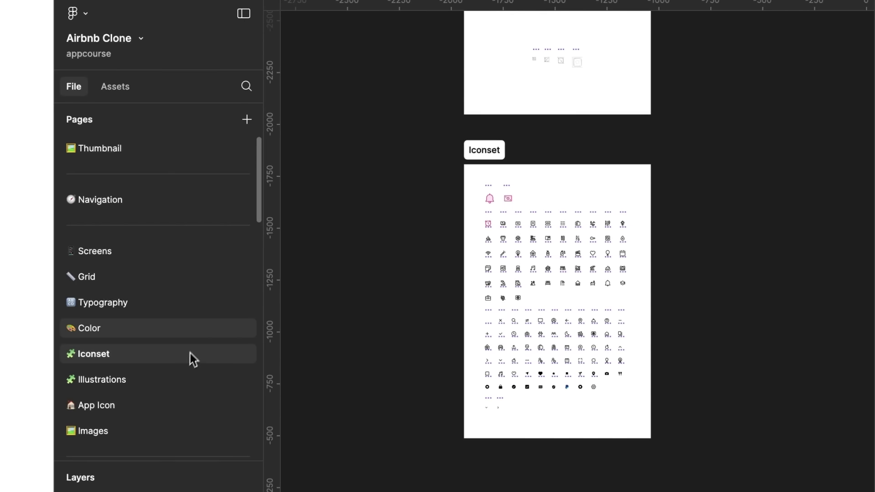
ctrl+scroll(425, 119, up, 10)
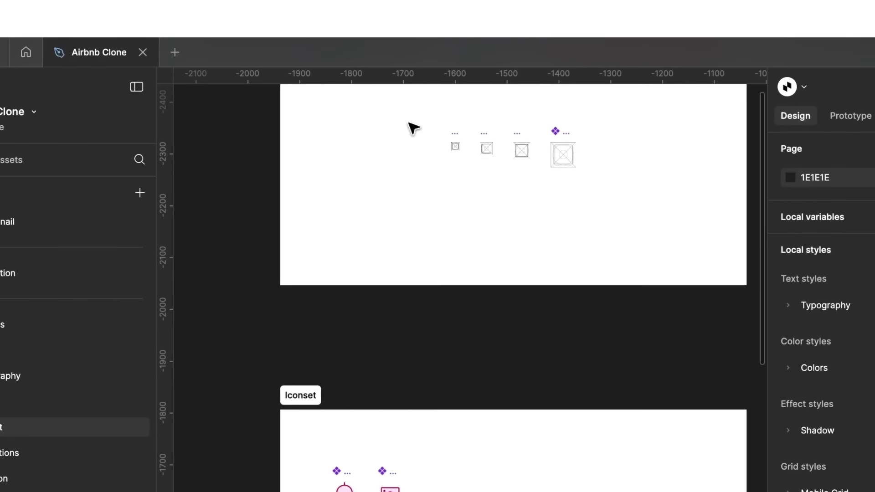
ctrl+scroll(402, 180, up, 5)
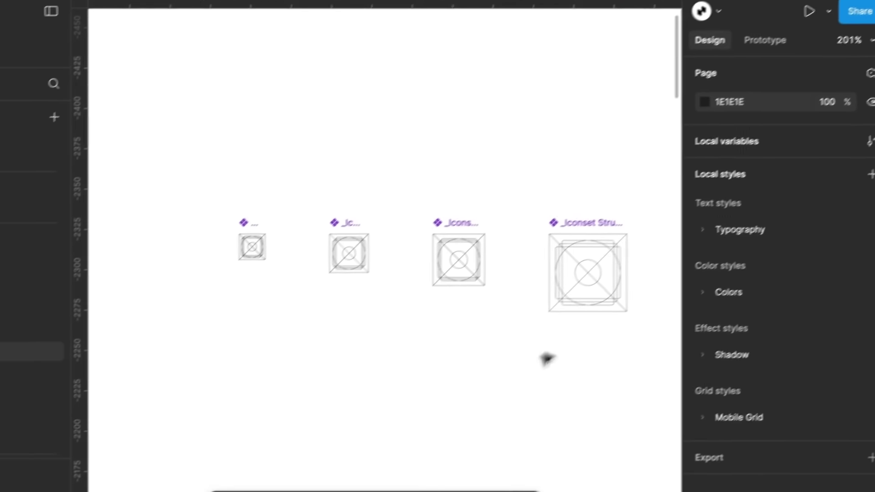
ctrl+scroll(553, 199, down, 10)
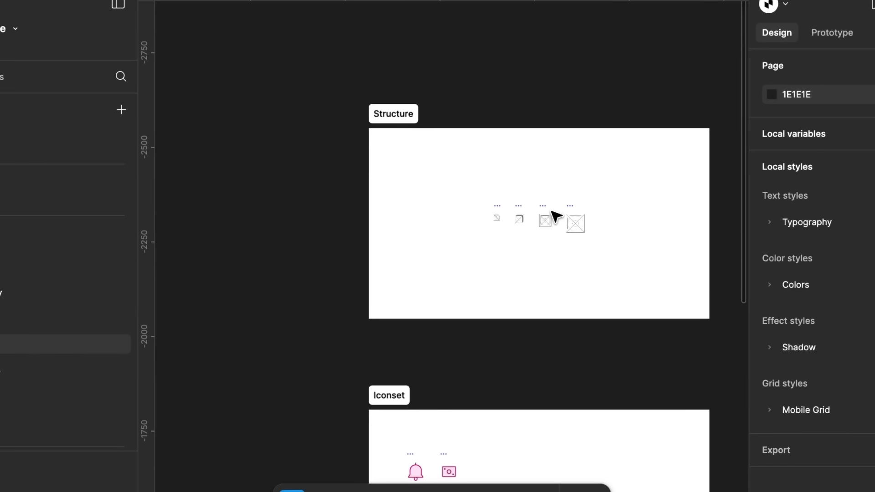
scroll(555, 217, down, 10)
ctrl+scroll(555, 216, up, 5)
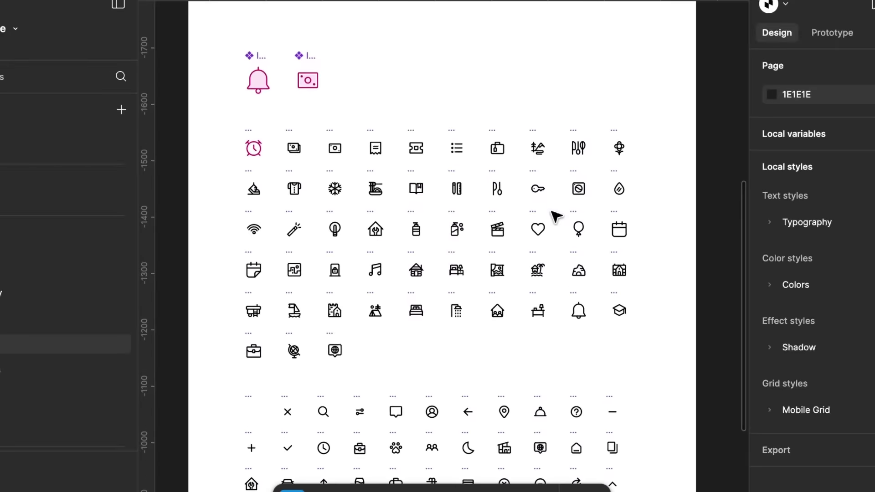
scroll(556, 217, down, 3)
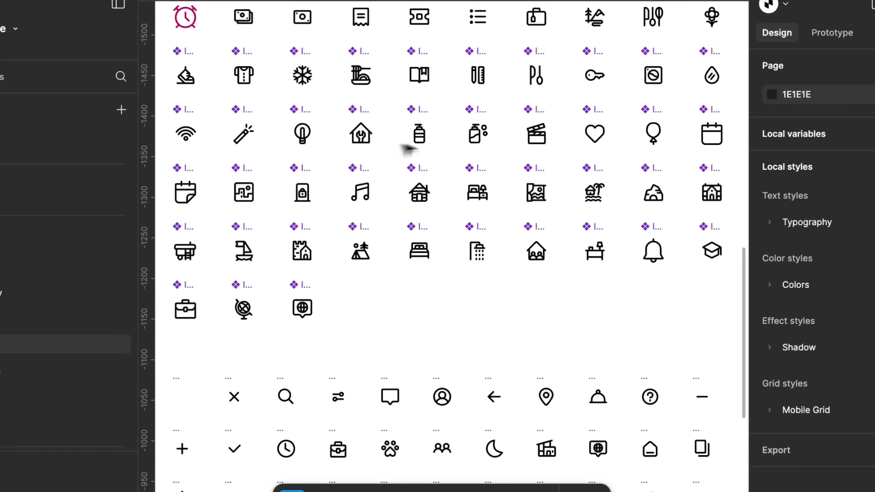
Step: Select the Iconset/bed component, fit it in view and enlarge the layer list
click(416, 249)
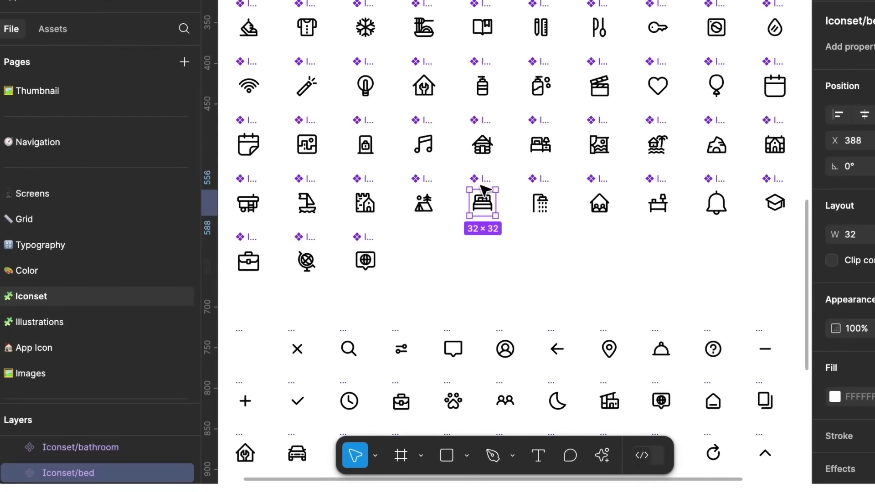
key(shift+2)
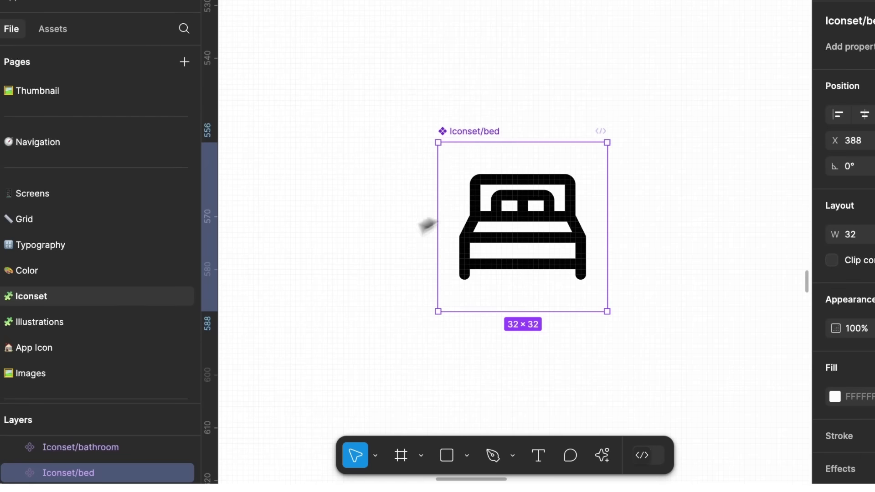
drag(136, 404, 139, 291)
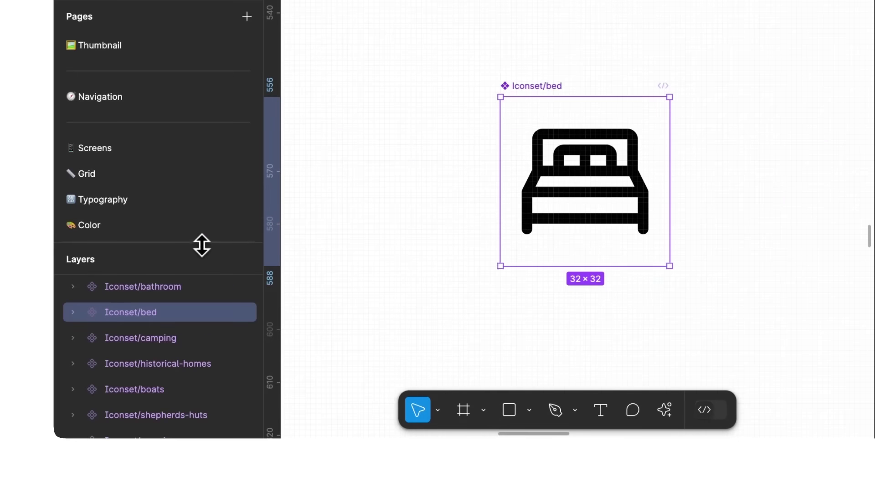
Step: Expand the Iconset/bed component and its Vector group to examine the nested vector layers, and collapse both again
click(72, 313)
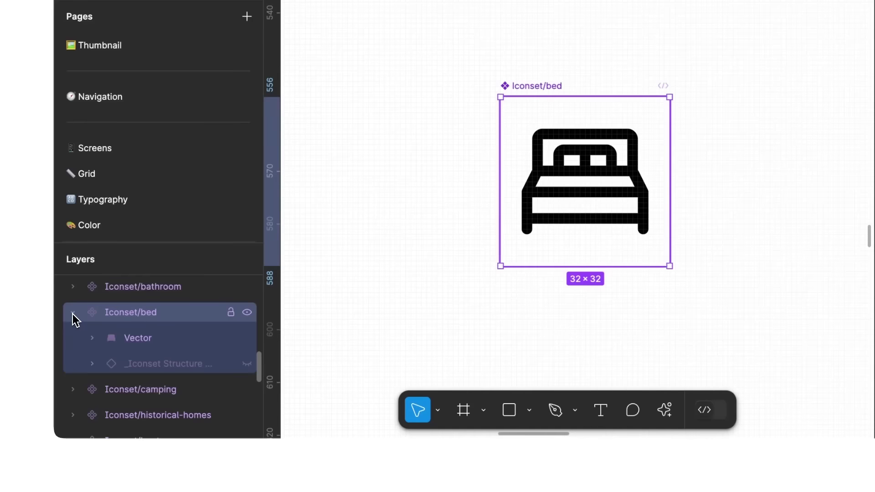
click(93, 339)
scroll(158, 373, down, 2)
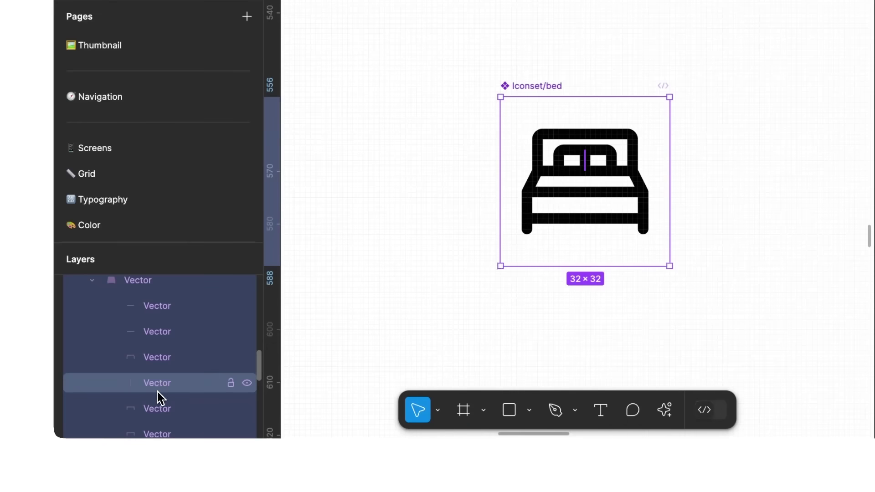
scroll(157, 399, down, 3)
scroll(157, 403, up, 5)
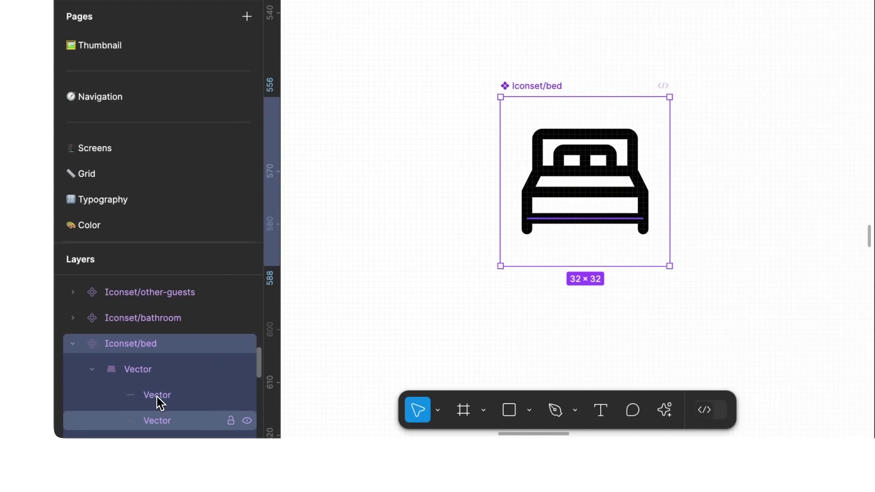
click(93, 370)
click(74, 344)
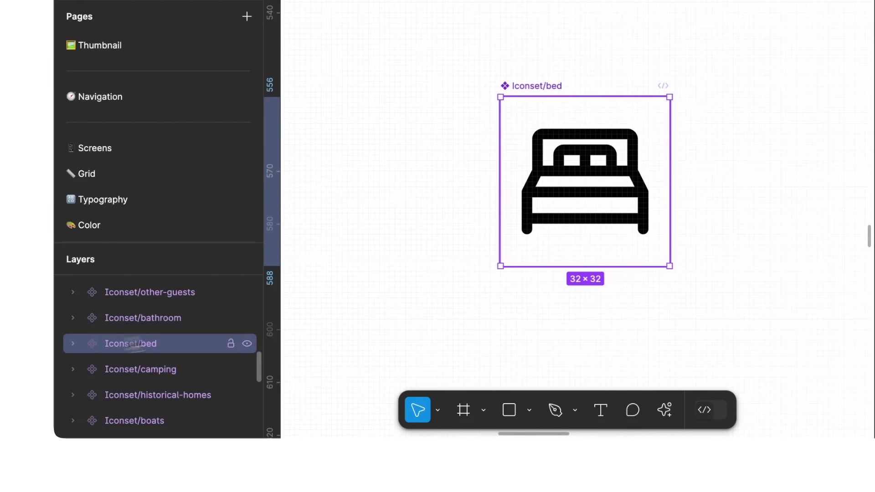
Step: Deselect the bed icon, review the whole Iconset frame and bring the Illustrations, App Icon and Images pages into view
click(447, 337)
scroll(448, 336, down, 3)
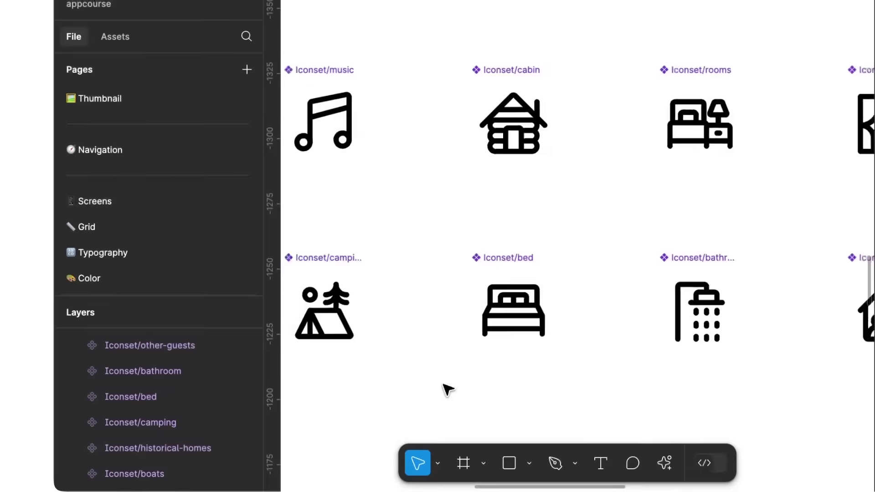
scroll(448, 389, down, 6)
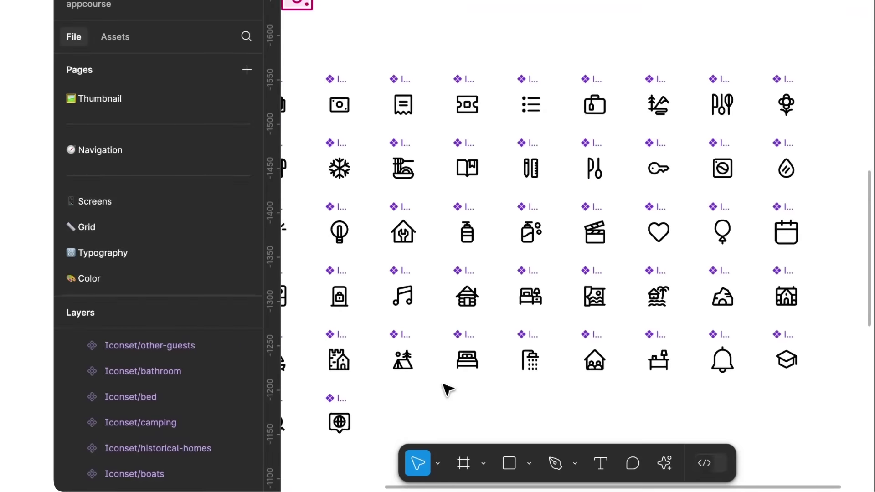
scroll(448, 390, down, 5)
scroll(448, 390, down, 3)
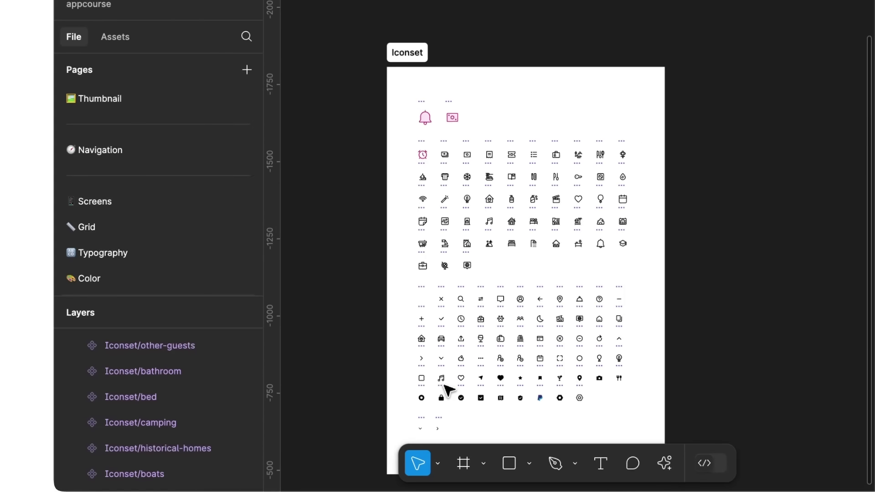
scroll(448, 390, down, 2)
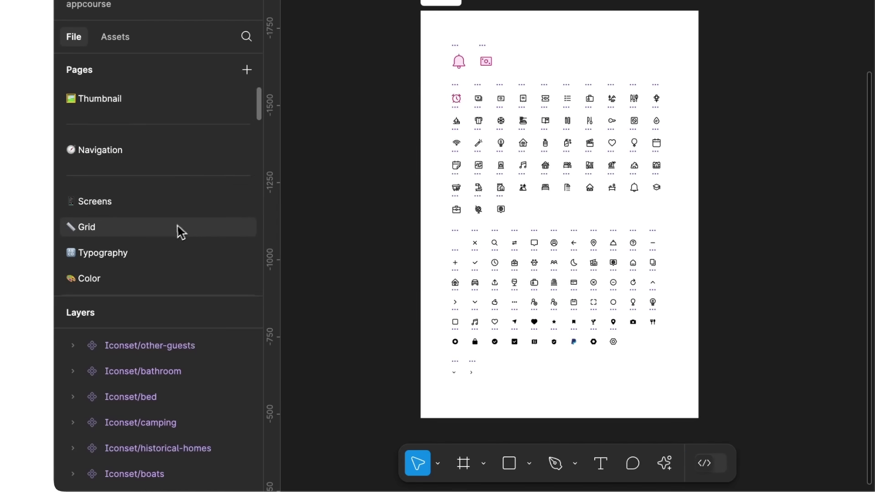
scroll(173, 233, down, 3)
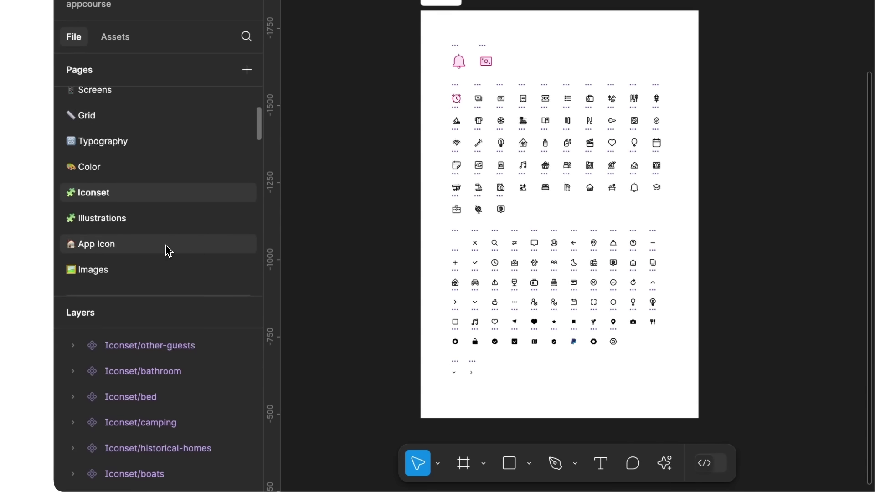
Step: Open the App Icon page and inspect the icon inside the iOS App Icon frame and the Android App Icon frame
click(167, 249)
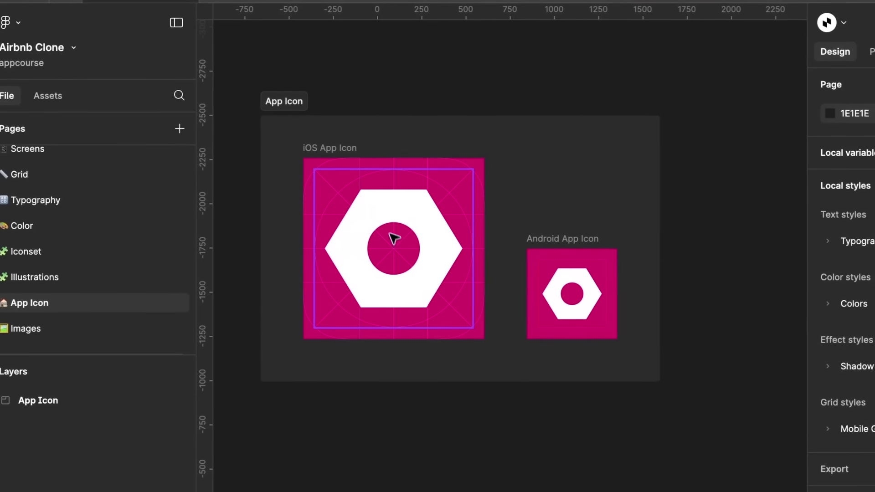
click(393, 232)
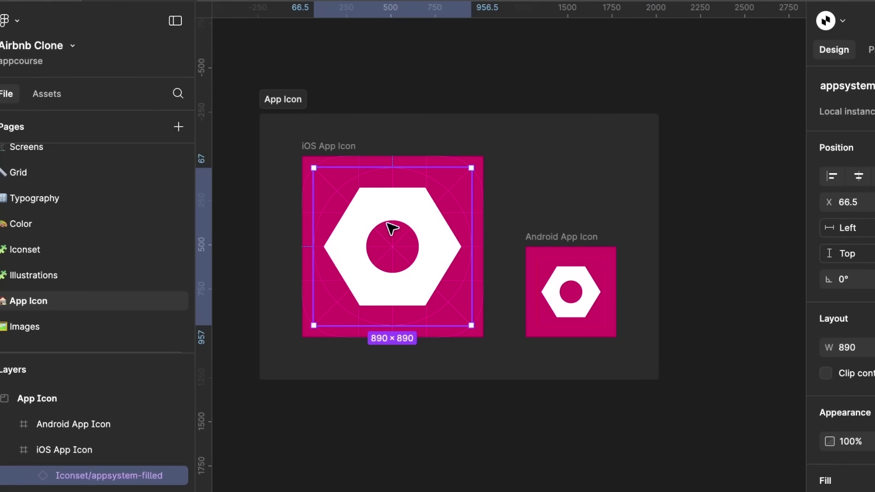
click(550, 243)
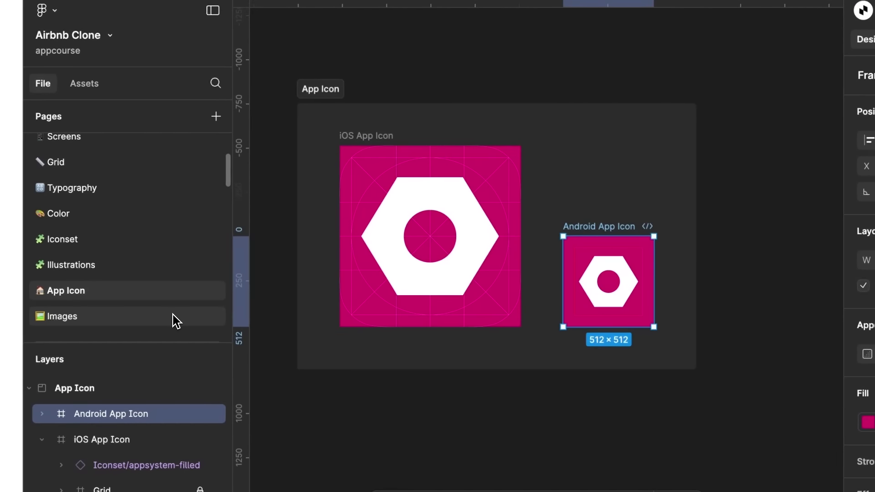
Step: Open the Images page and inspect the four variants of the Image component one after another
click(176, 321)
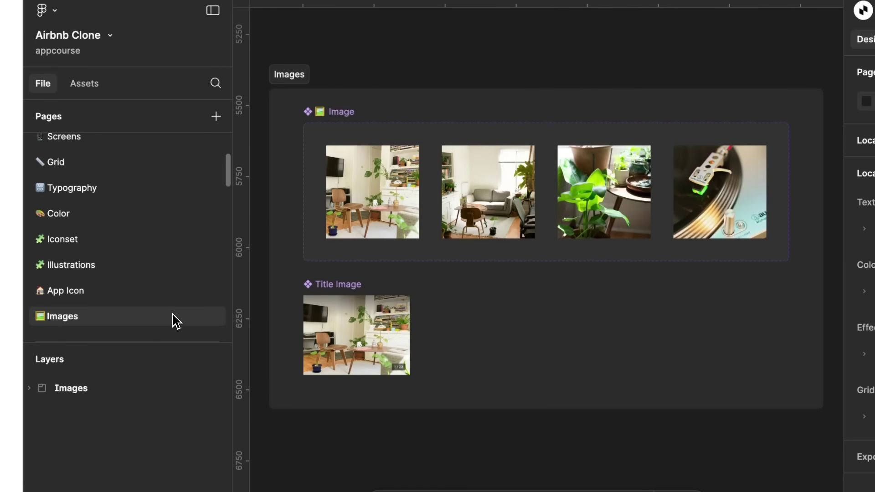
click(381, 191)
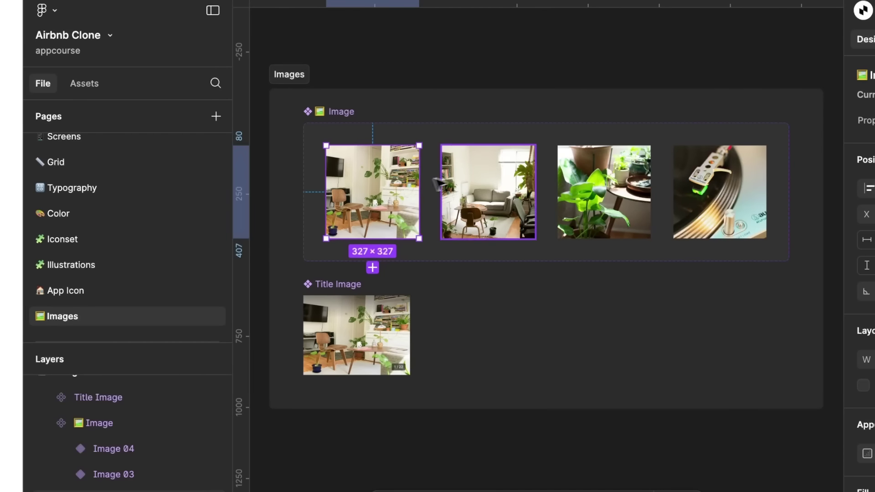
click(473, 173)
click(582, 183)
click(630, 193)
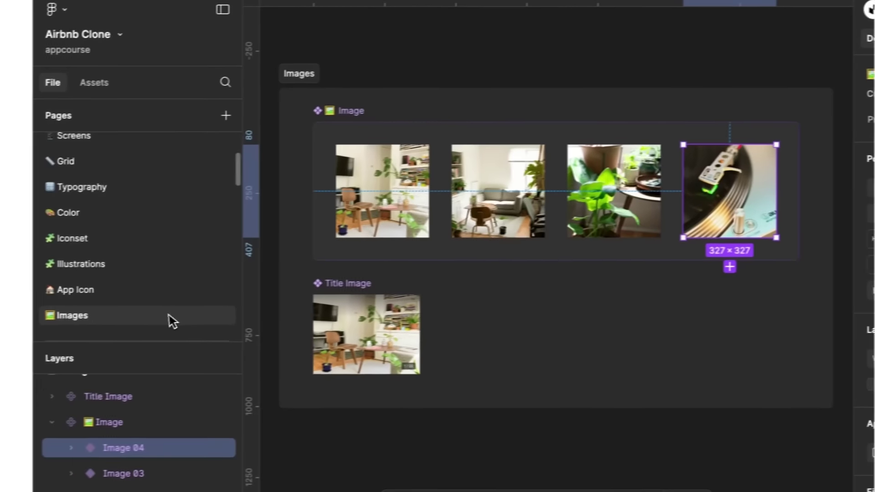
Step: Open the Button component page and examine all rows of button variants in the Button component set
scroll(58, 329, down, 4)
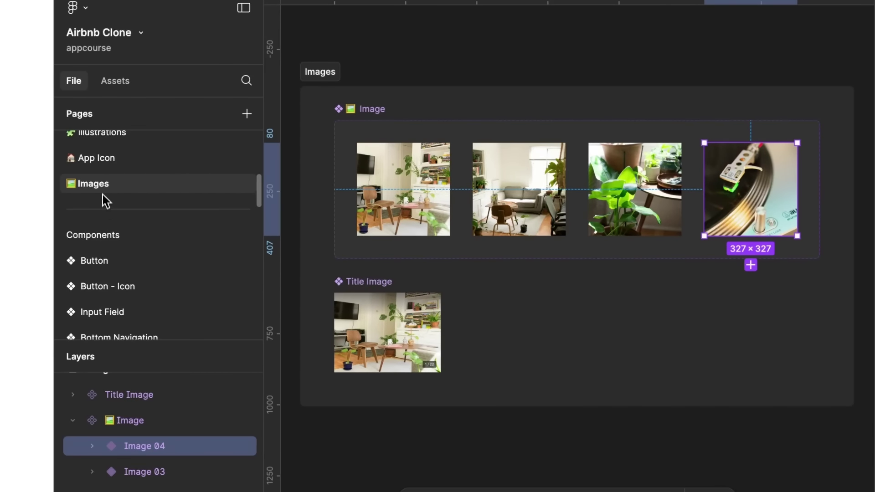
click(114, 269)
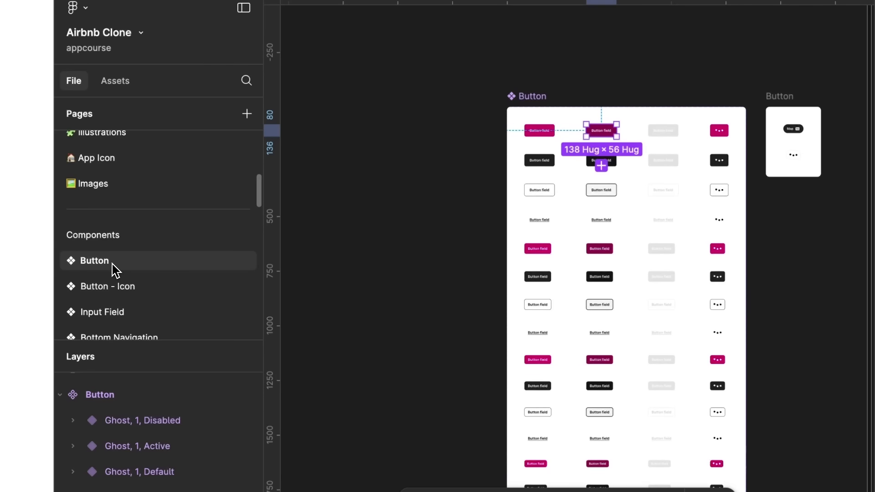
click(332, 199)
scroll(332, 199, right, 3)
scroll(332, 199, up, 2)
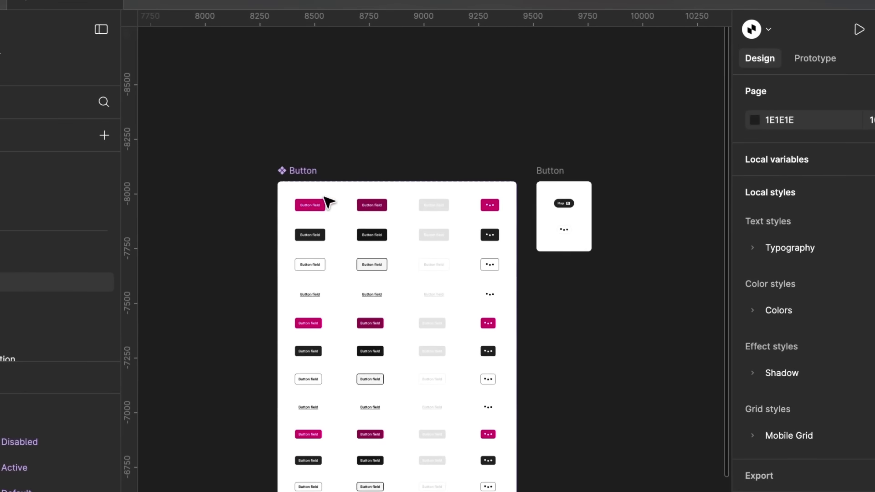
scroll(324, 197, up, 5)
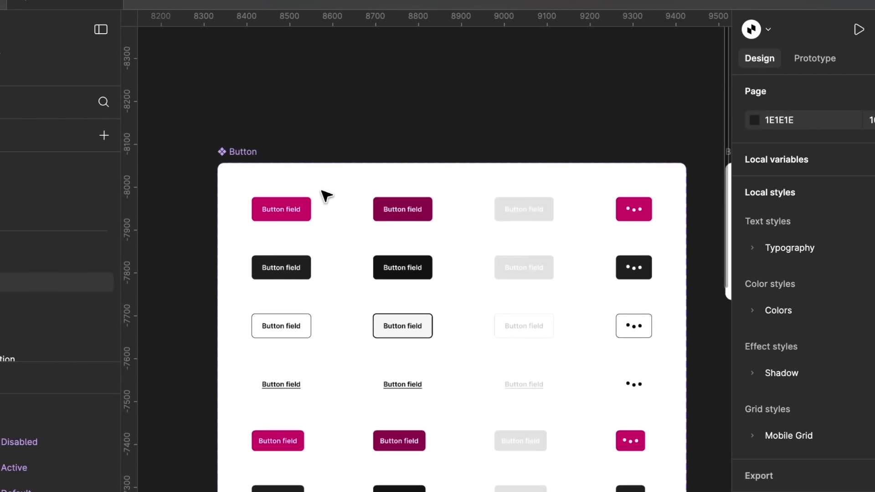
scroll(327, 196, down, 9)
scroll(327, 196, right, 1)
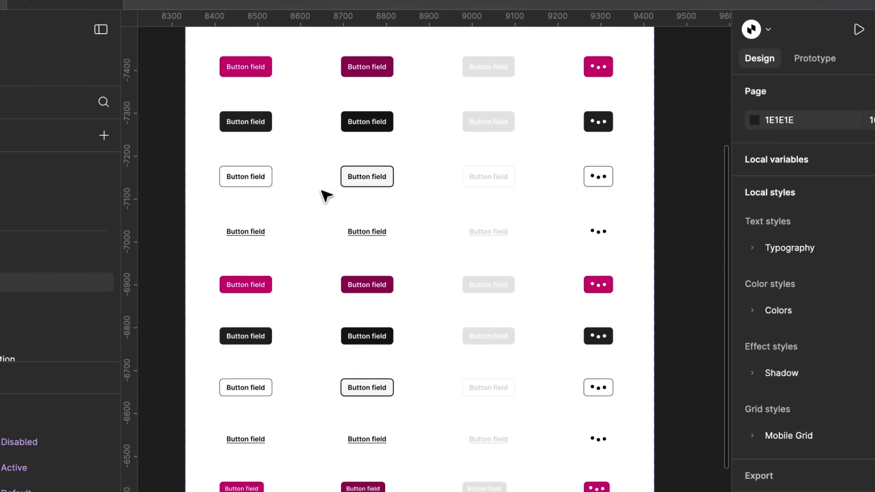
scroll(327, 196, down, 6)
scroll(327, 195, up, 13)
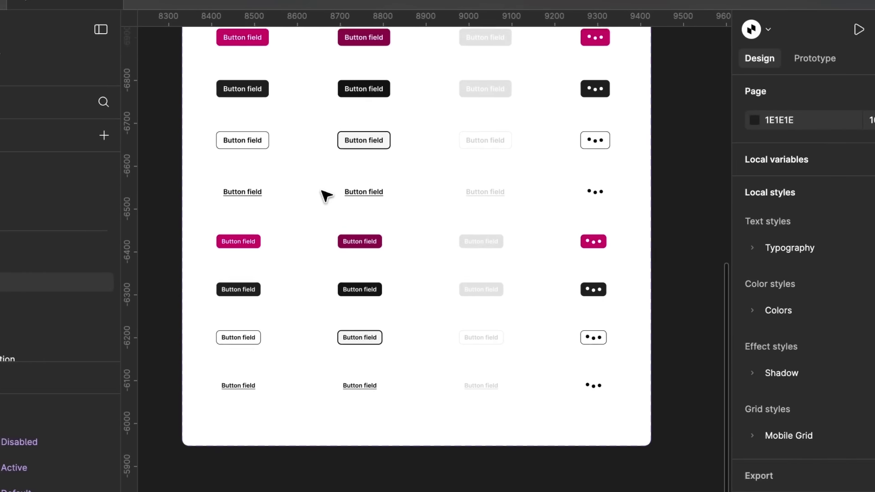
scroll(326, 196, left, 1)
scroll(326, 196, up, 1)
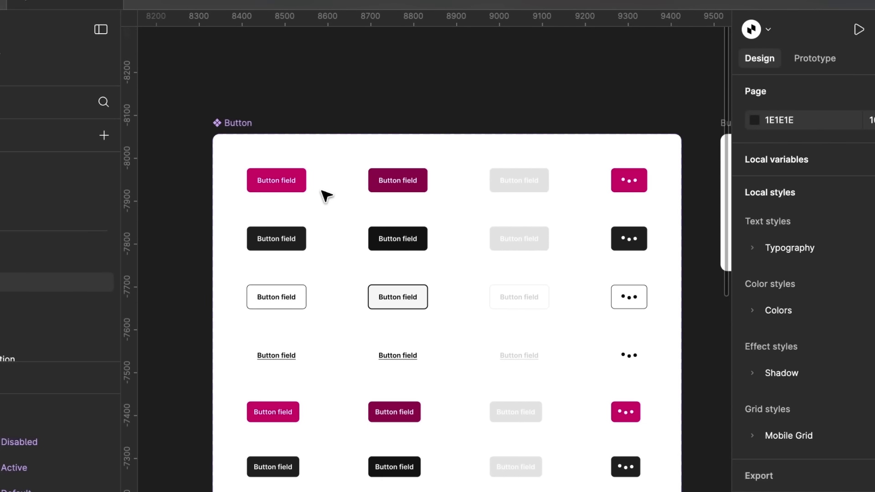
Step: Copy the Primary, size 4, Default button variant and paste it as an instance on the empty canvas beside the component set
click(278, 183)
scroll(282, 187, left, 1)
scroll(283, 186, up, 1)
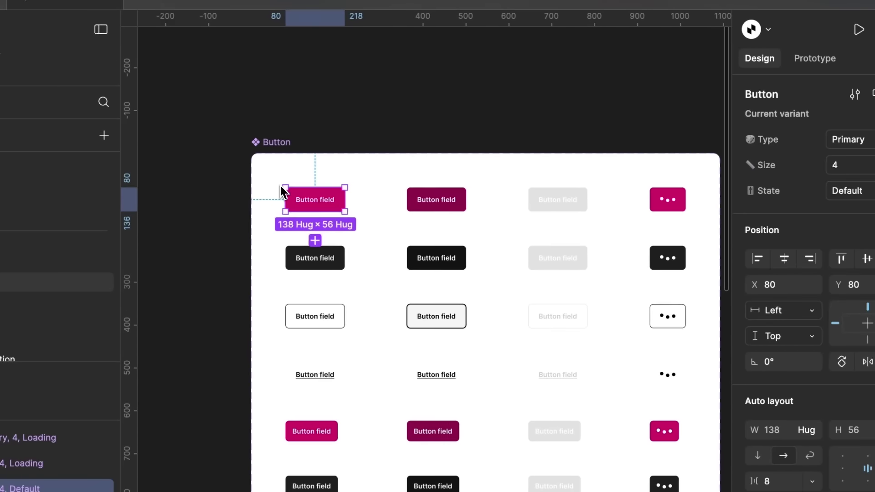
key(super+c)
scroll(283, 191, up, 3)
scroll(283, 190, left, 10)
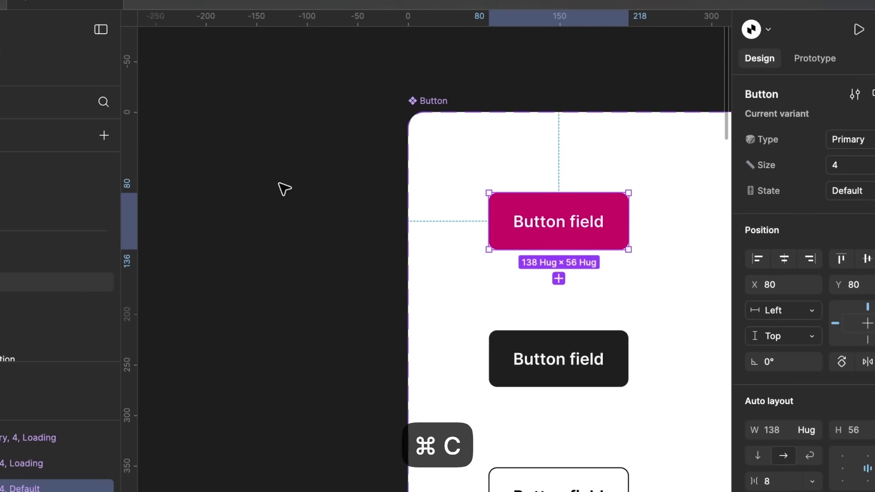
click(284, 189)
scroll(284, 189, left, 3)
key(super+v)
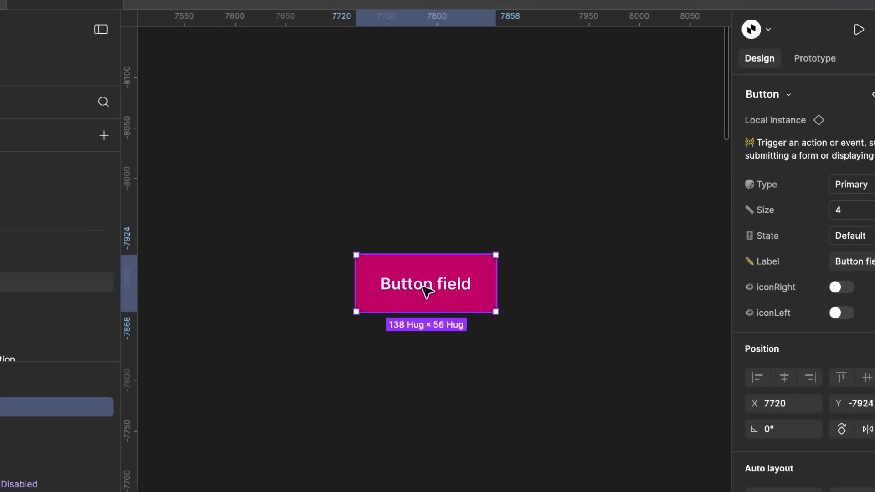
Step: Try the Secondary type on the pasted button, and configure it as Tertiary with size 2 and the Active state
click(864, 185)
click(855, 200)
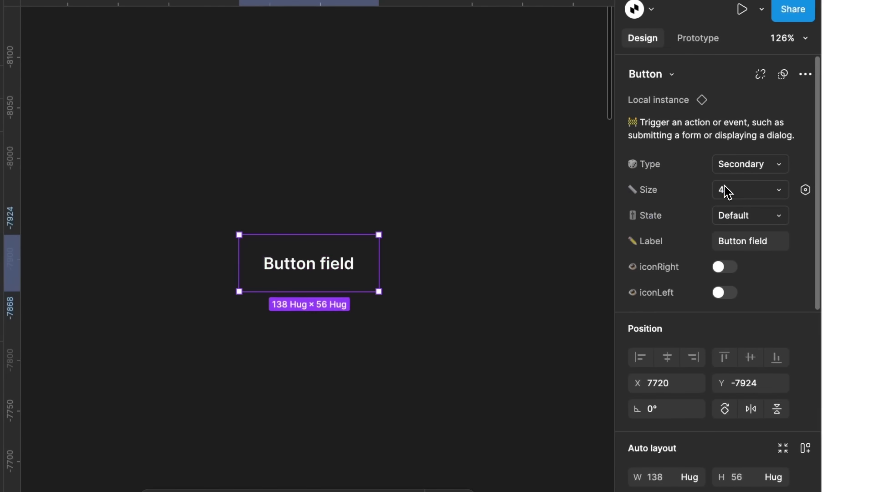
click(747, 167)
click(740, 185)
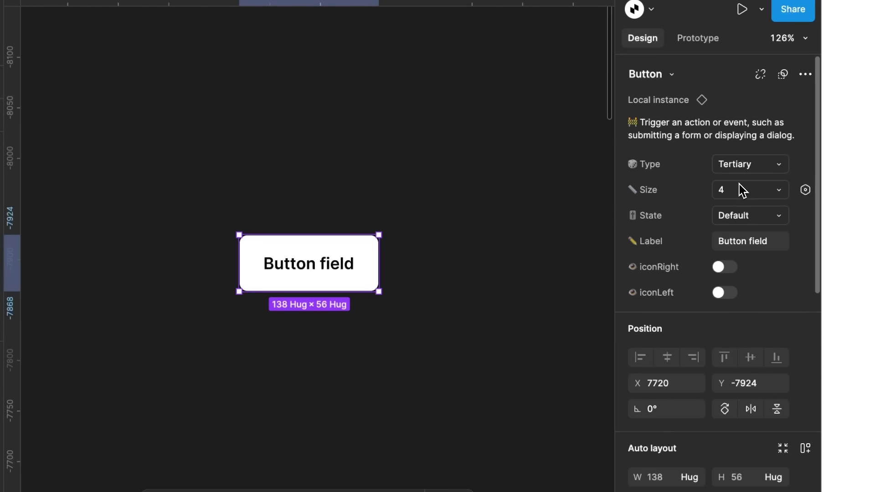
click(771, 196)
click(697, 150)
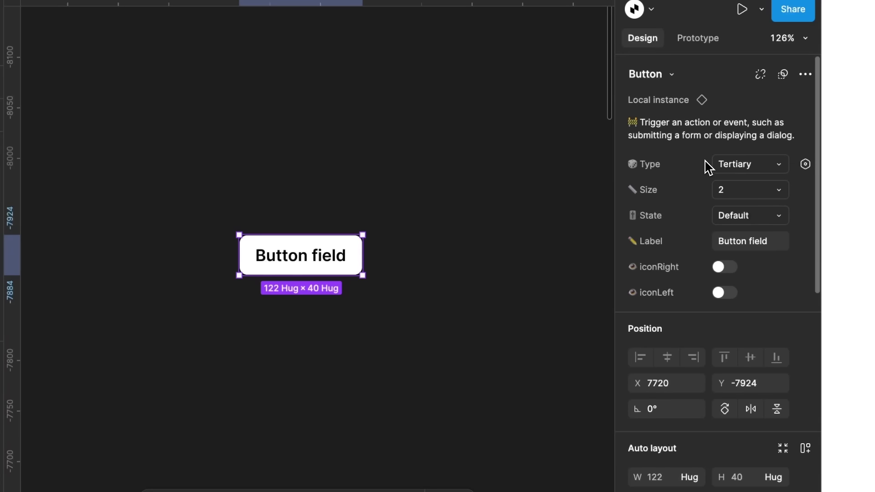
click(749, 215)
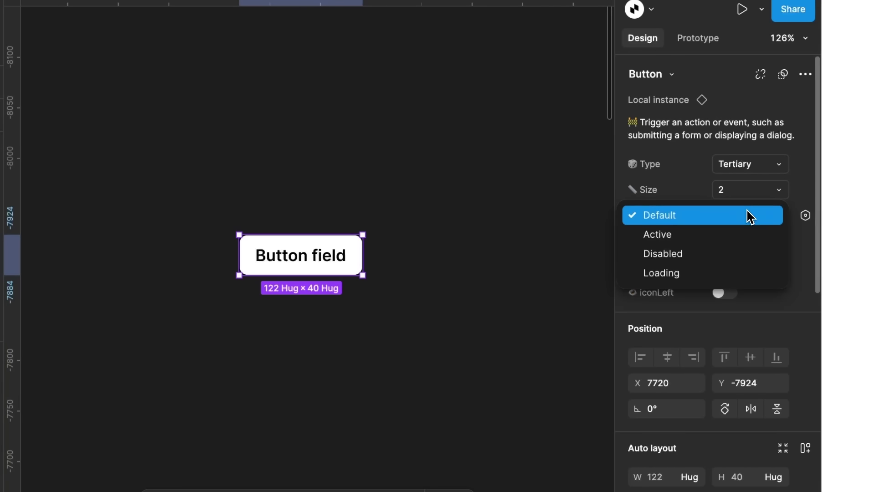
click(743, 241)
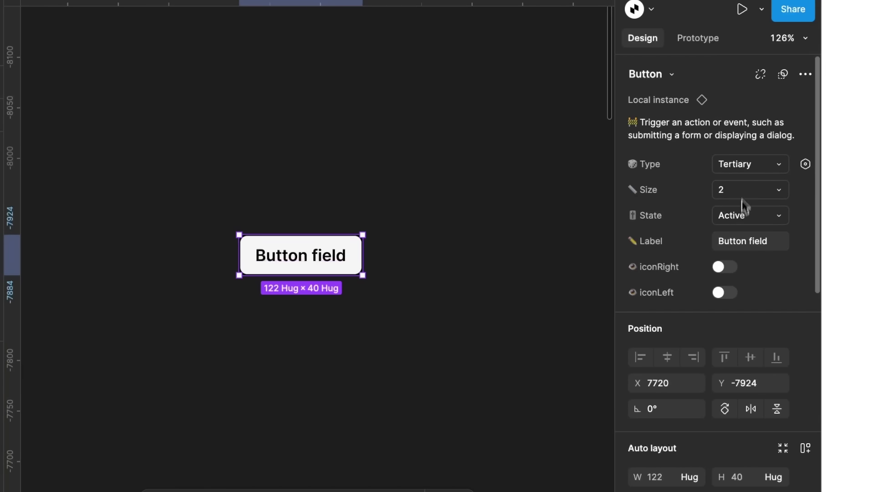
Step: Set the button instance to the Primary type, Default state and size 4
click(745, 170)
click(746, 131)
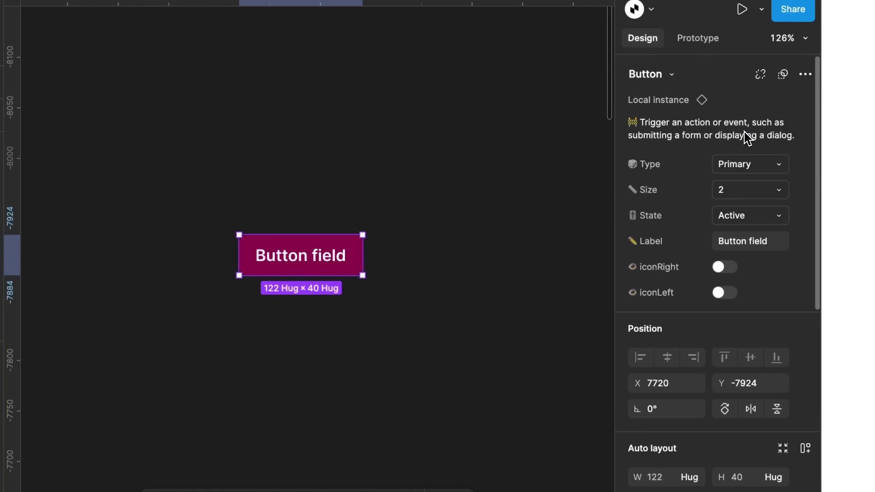
click(761, 216)
click(751, 197)
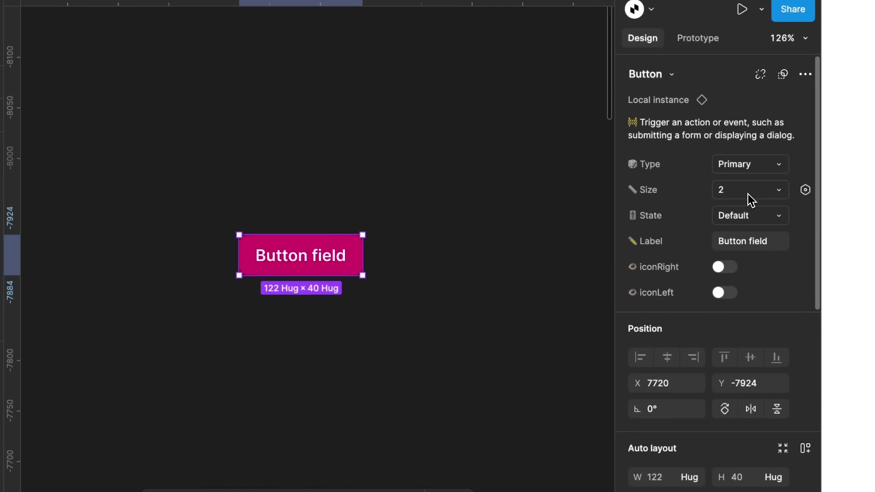
click(751, 201)
click(733, 226)
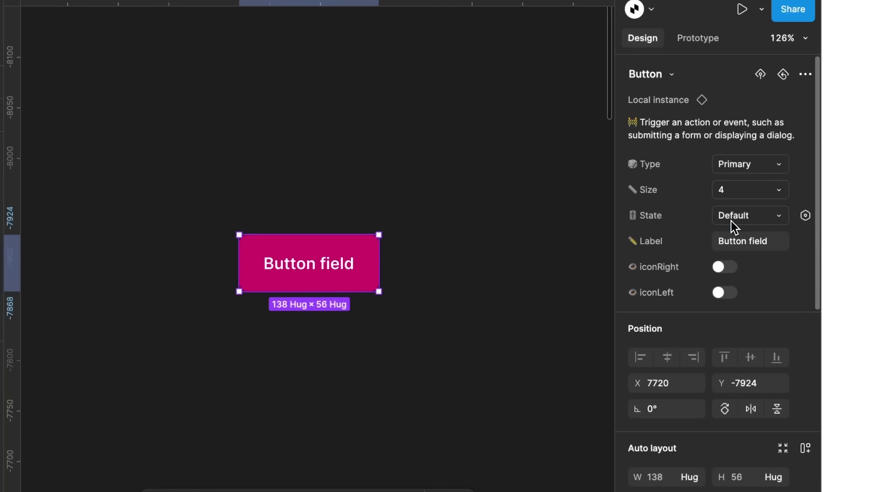
Step: Try the right icon on the button instance, and replace it with a left icon set to profile
click(724, 267)
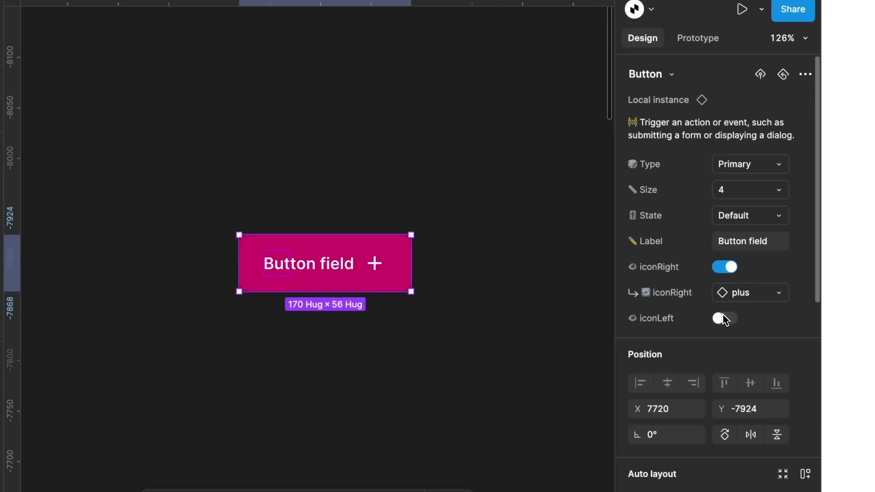
click(725, 319)
click(725, 268)
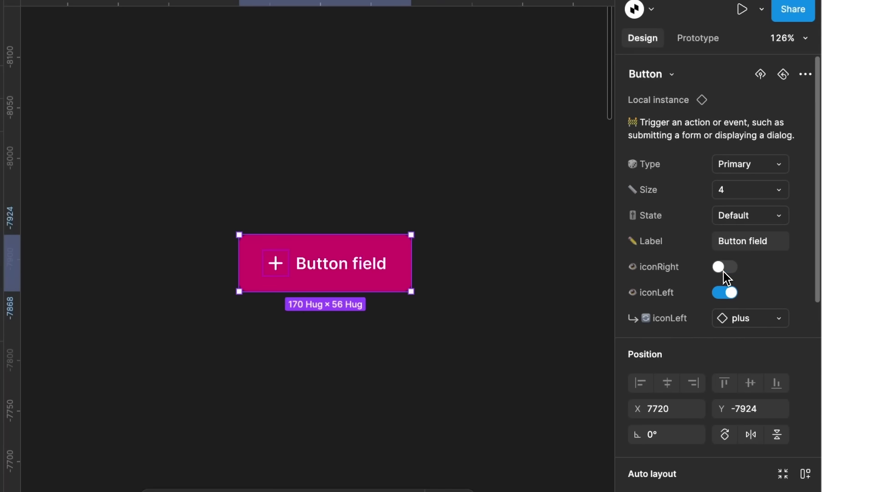
click(727, 316)
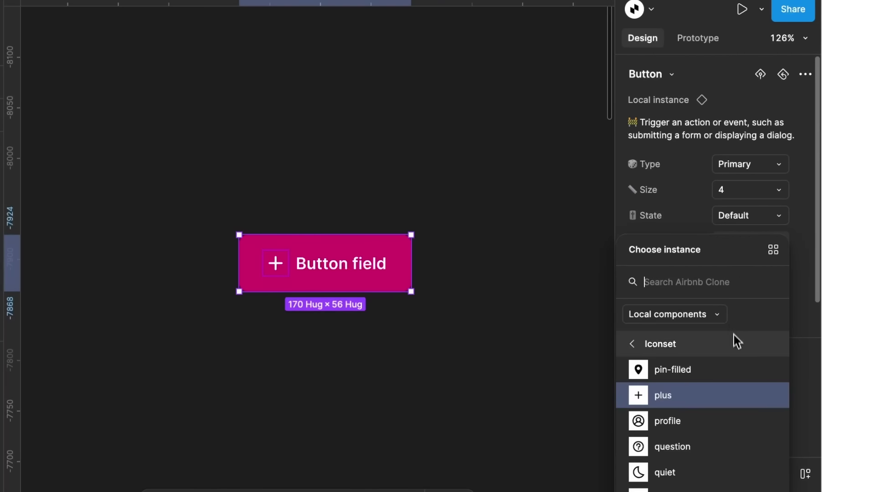
click(686, 421)
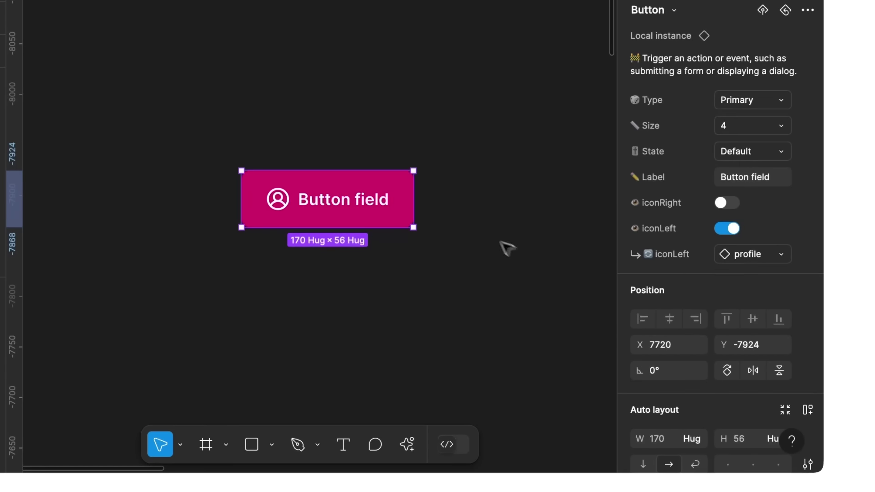
Step: Delete the pasted button instance from the canvas
click(486, 232)
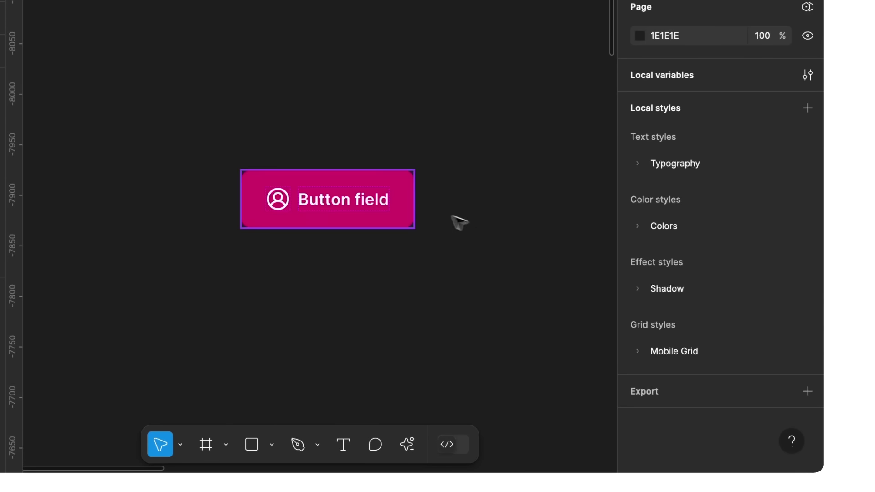
click(367, 200)
key(BackSpace)
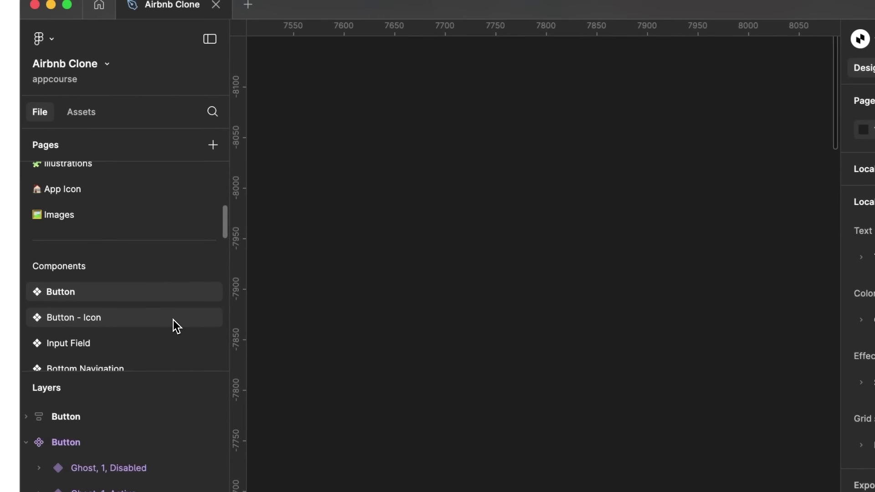
Step: Open the Button - Icon page and paste a copy of its Primary, Standard, XL variant as an instance on empty canvas
click(172, 318)
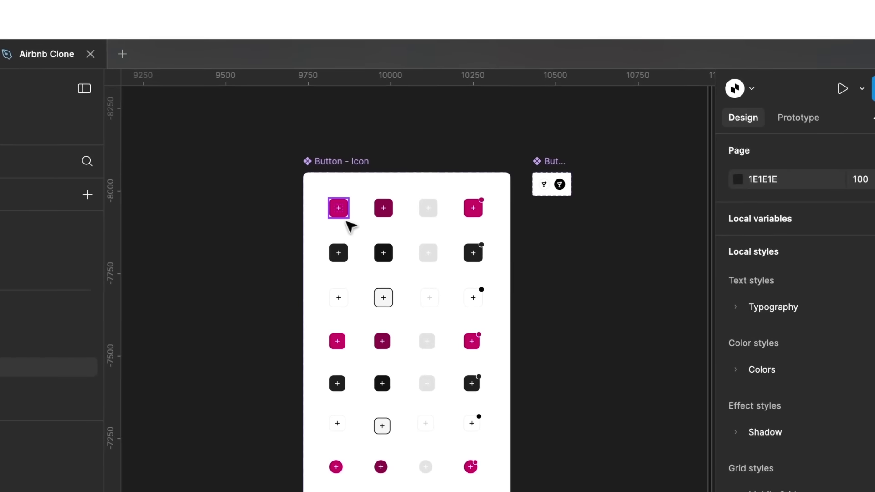
click(397, 154)
scroll(345, 220, up, 4)
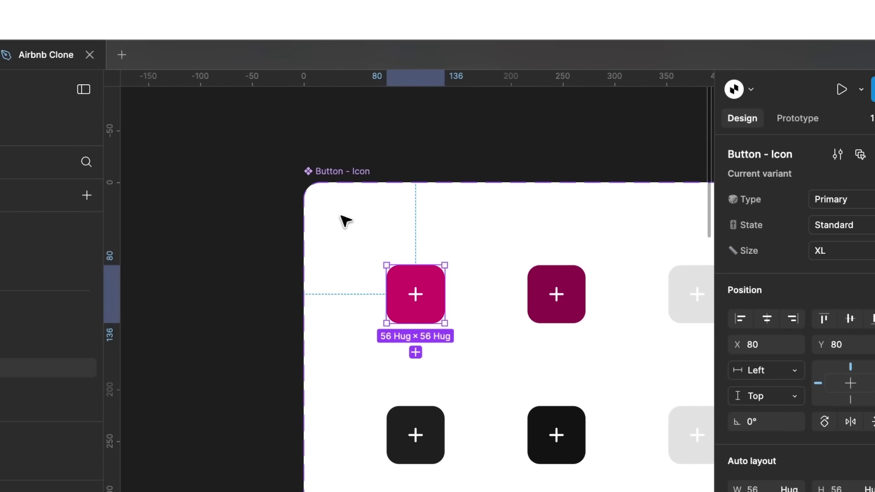
key(super+c)
scroll(345, 220, left, 10)
click(345, 220)
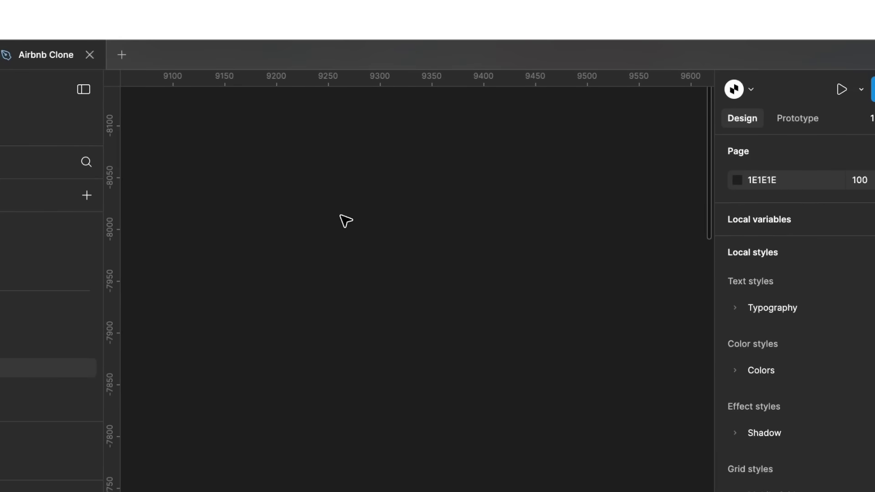
key(super+v)
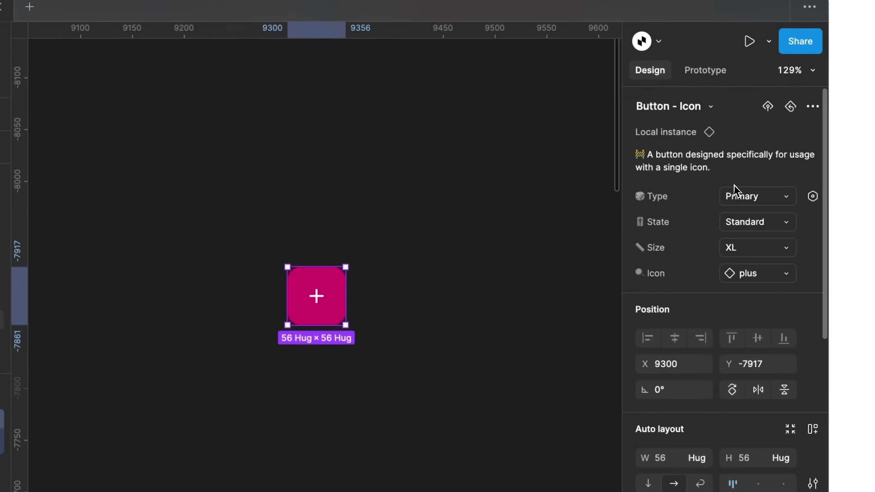
Step: Set the icon button instance to the Tertiary type and Medium size
click(830, 243)
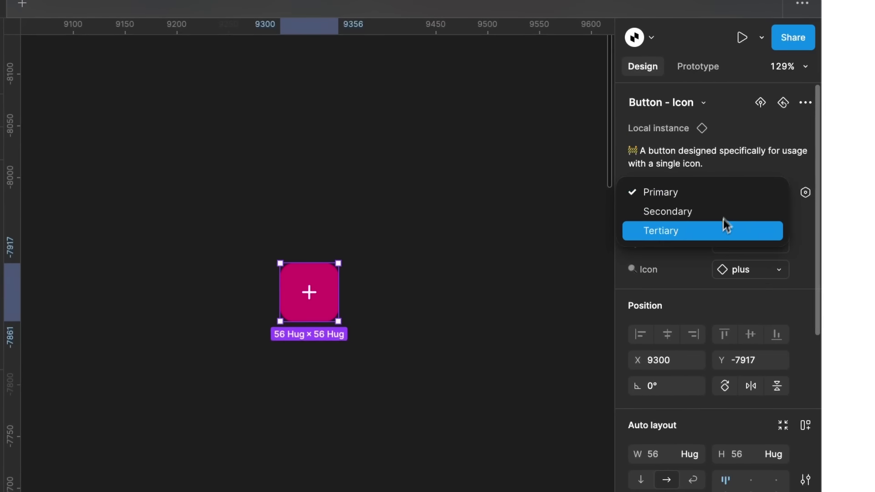
click(705, 237)
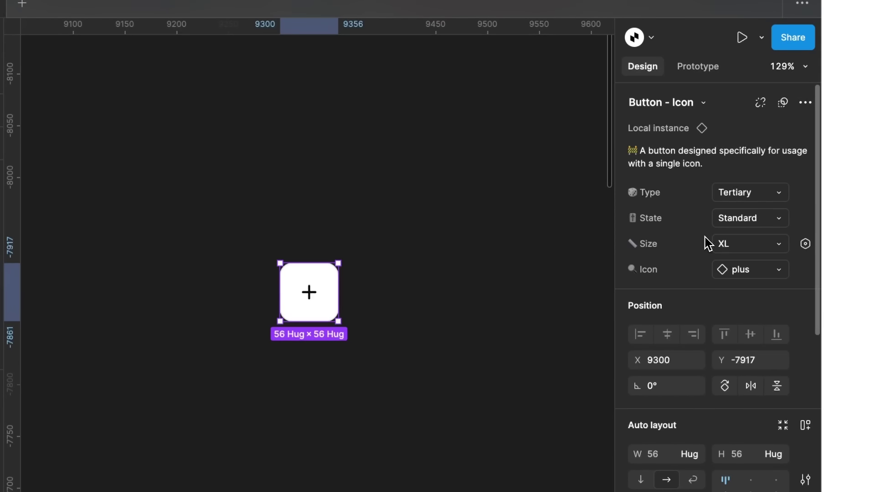
click(746, 252)
click(748, 209)
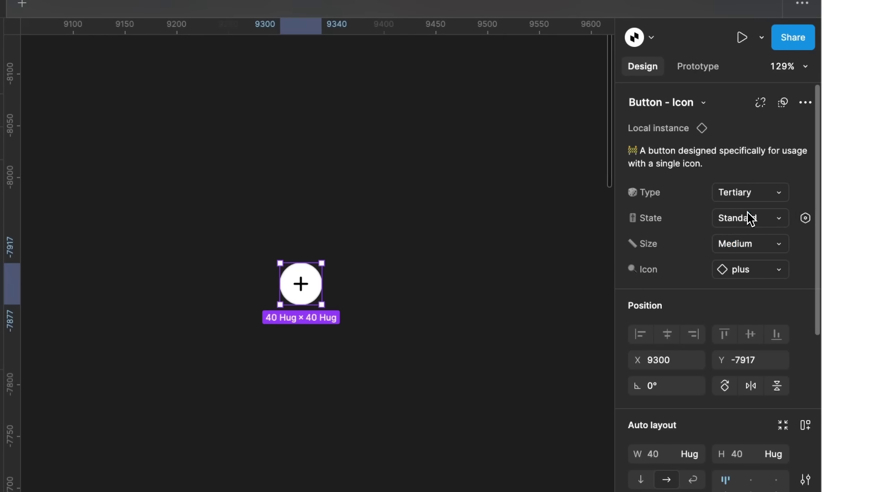
Step: Switch the icon button instance to the Primary type and swap its icon for question
click(748, 199)
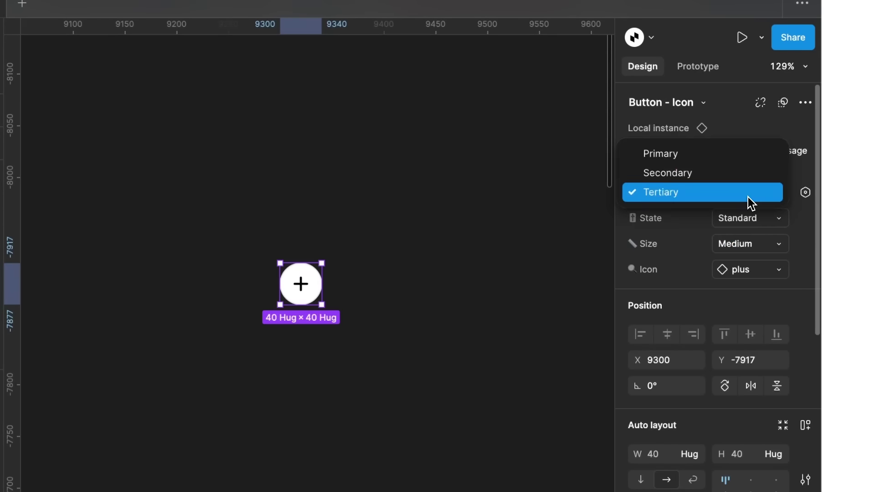
click(743, 160)
click(751, 268)
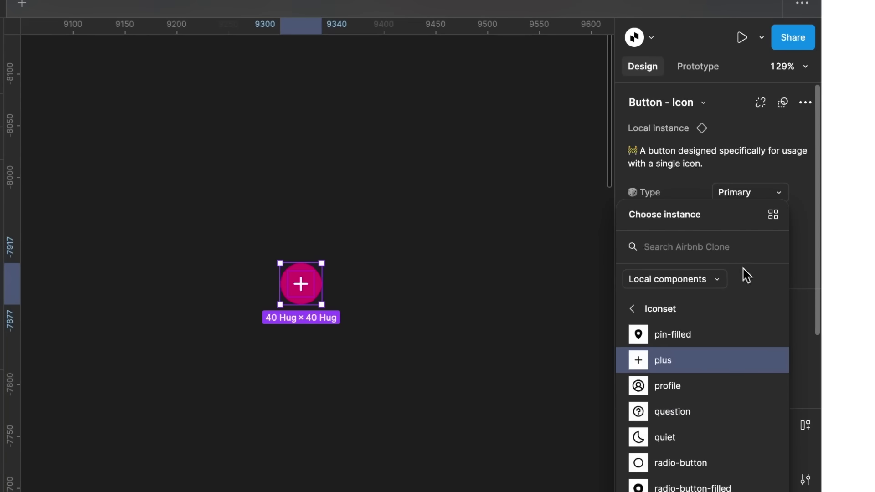
click(727, 411)
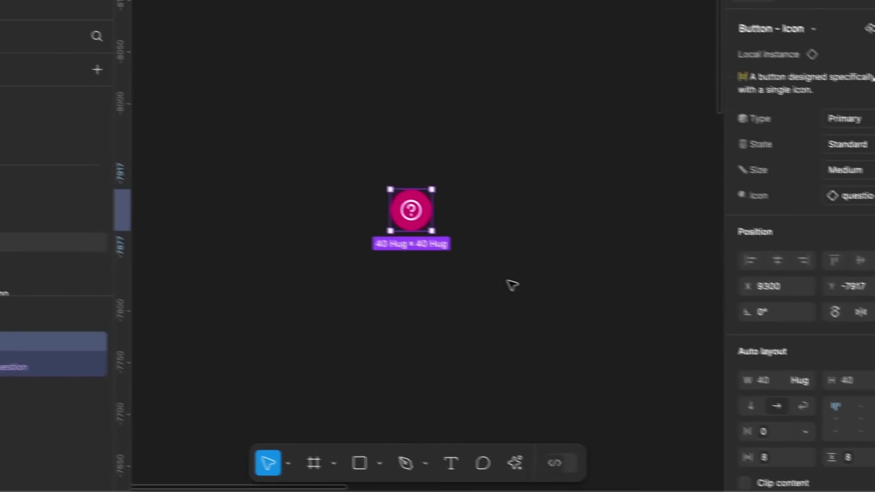
Step: Delete the icon button instance from the canvas
click(397, 259)
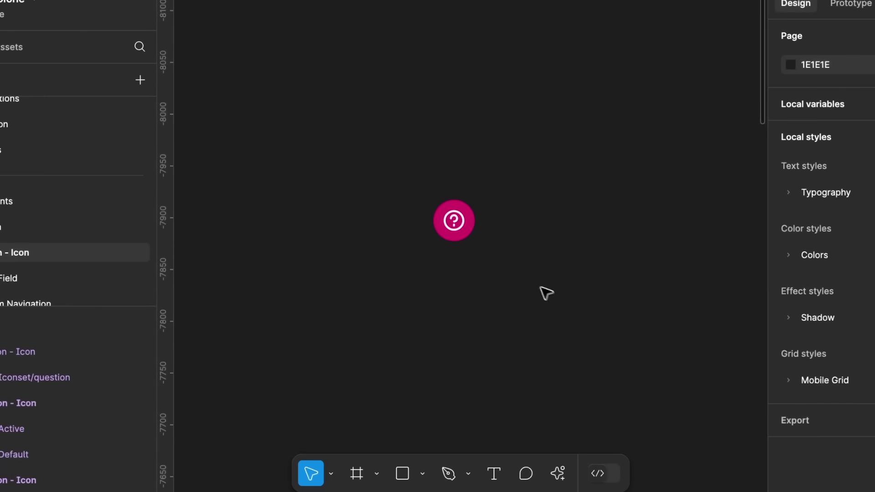
click(465, 231)
key(BackSpace)
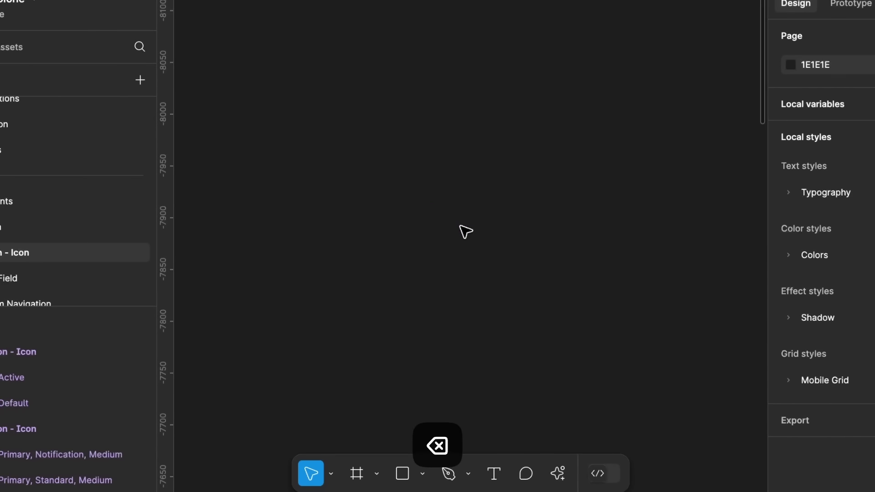
Step: Open the Input Field page and look over its component sets
click(82, 278)
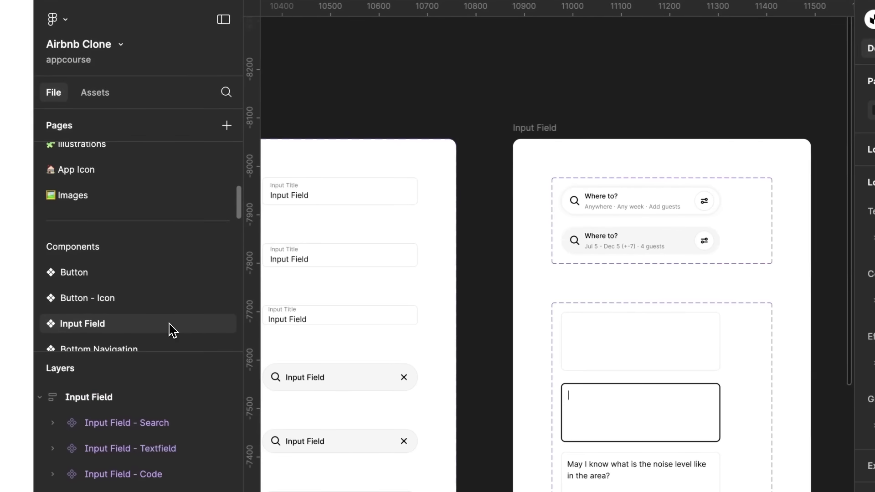
scroll(492, 125, down, 5)
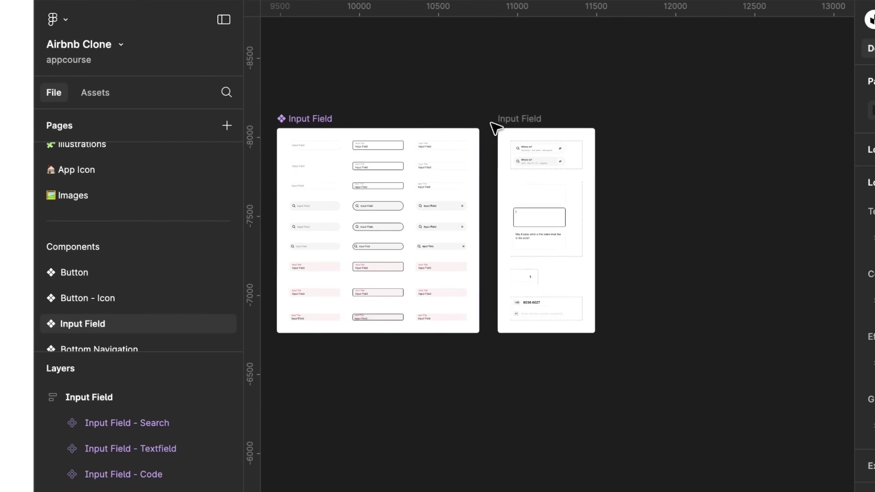
scroll(496, 129, down, 3)
scroll(496, 128, left, 3)
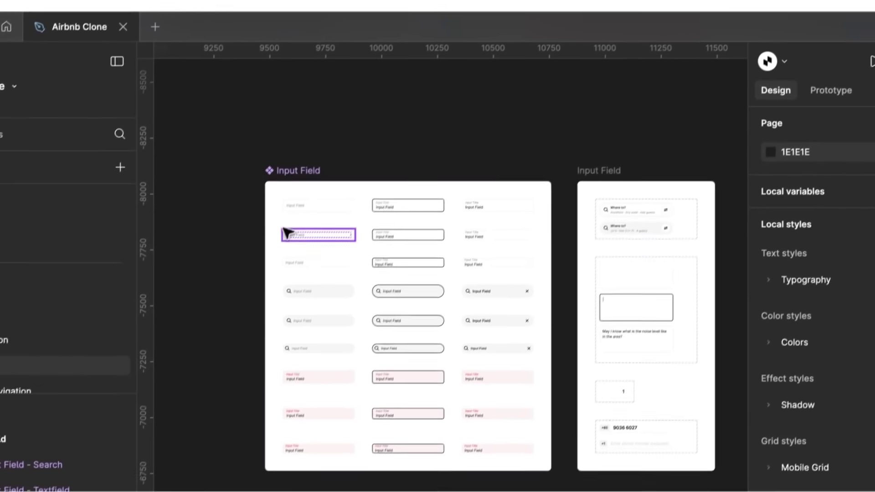
Step: Copy the Textfield, Default, size 3 variant of Input Field and paste it as an instance on empty canvas above the set
scroll(393, 190, up, 5)
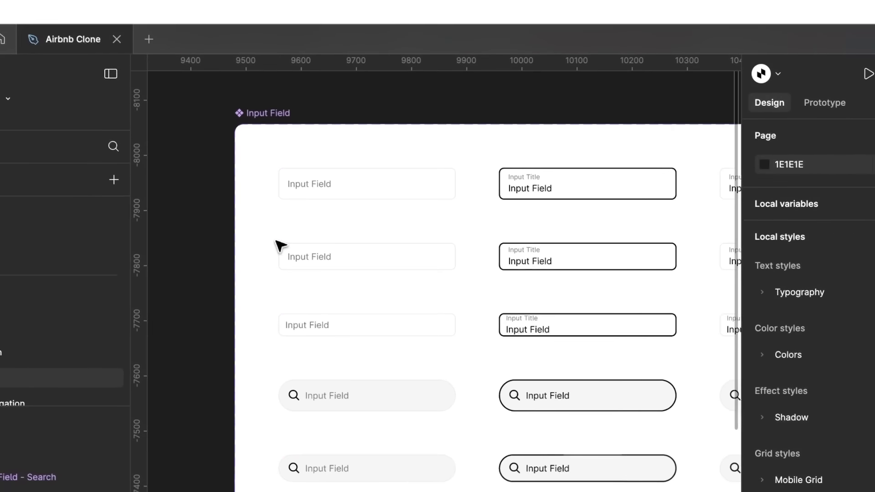
scroll(280, 246, up, 3)
scroll(279, 246, right, 1)
click(286, 247)
key(super+c)
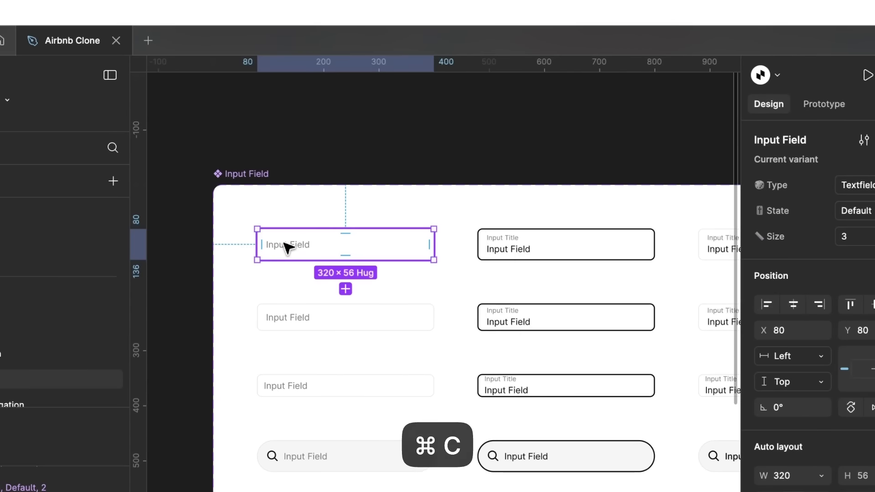
scroll(283, 248, up, 5)
click(283, 248)
scroll(283, 248, right, 10)
key(super+v)
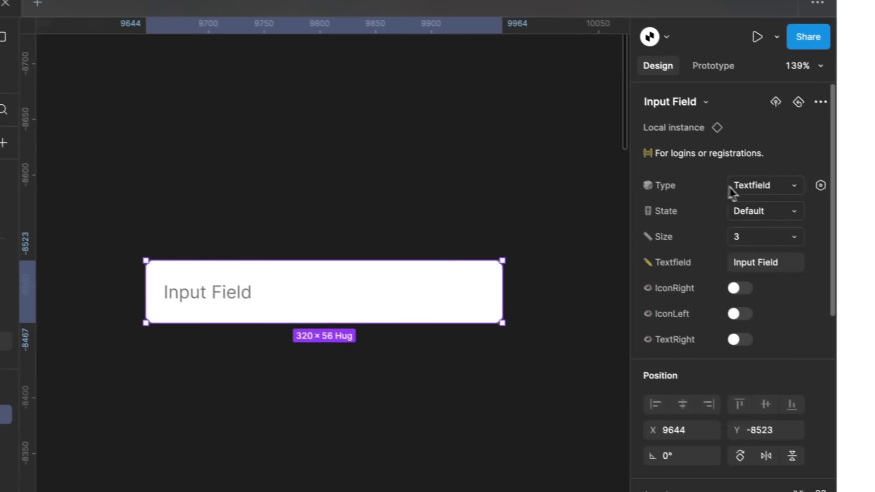
Step: Set the input field instance to the Filled state and size 2
click(742, 209)
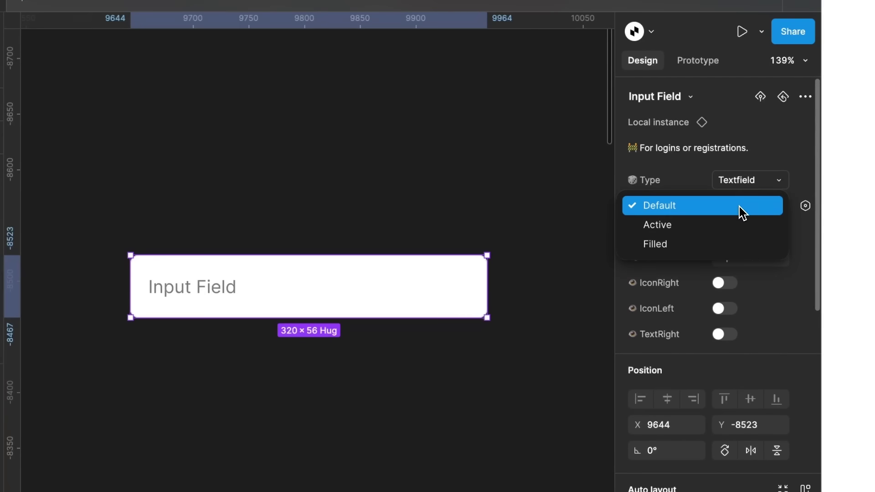
click(728, 244)
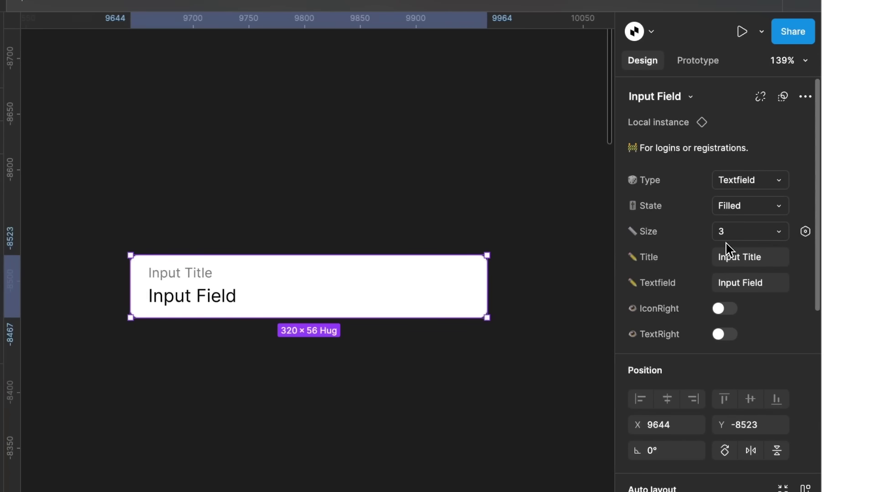
click(743, 240)
click(731, 212)
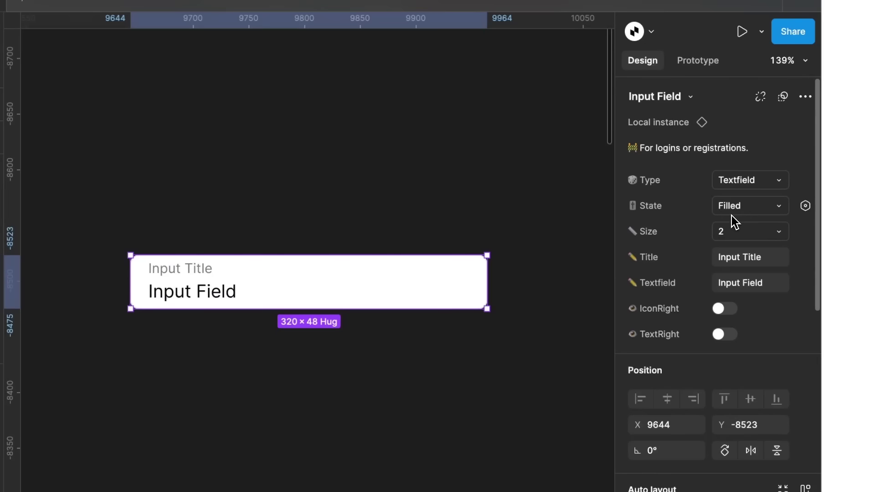
Step: Try the right icon and the right text on the input field instance, switching each off again
click(728, 309)
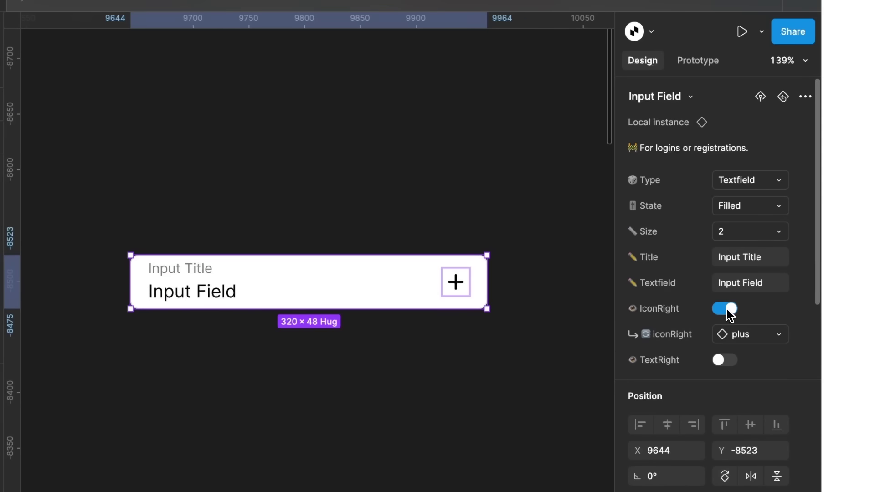
click(728, 310)
click(727, 335)
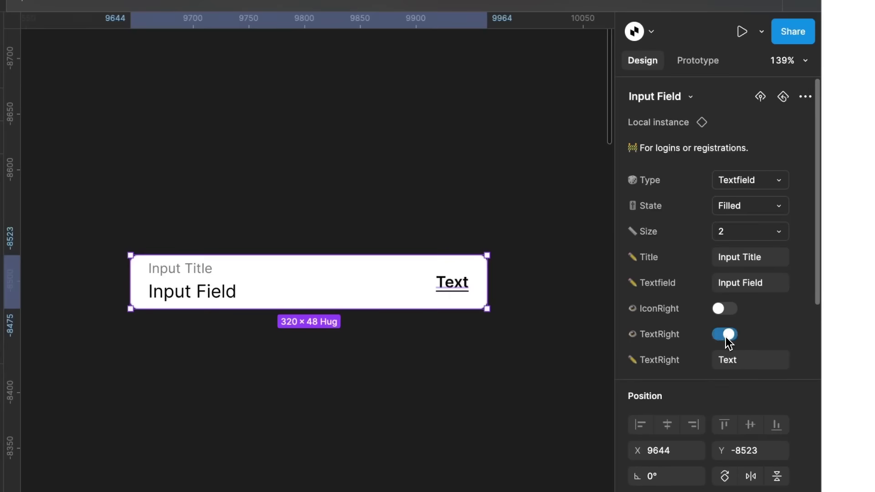
click(728, 336)
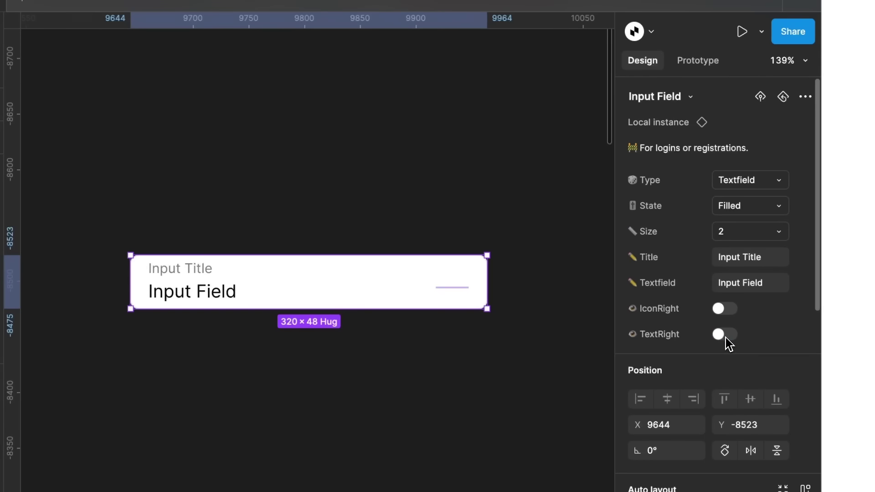
Step: Delete the input field instance from the canvas
click(487, 226)
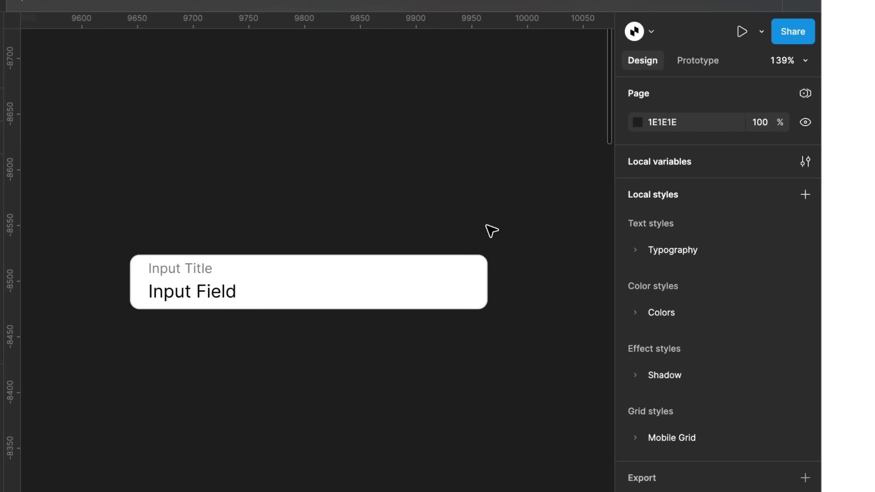
scroll(491, 231, down, 5)
click(477, 246)
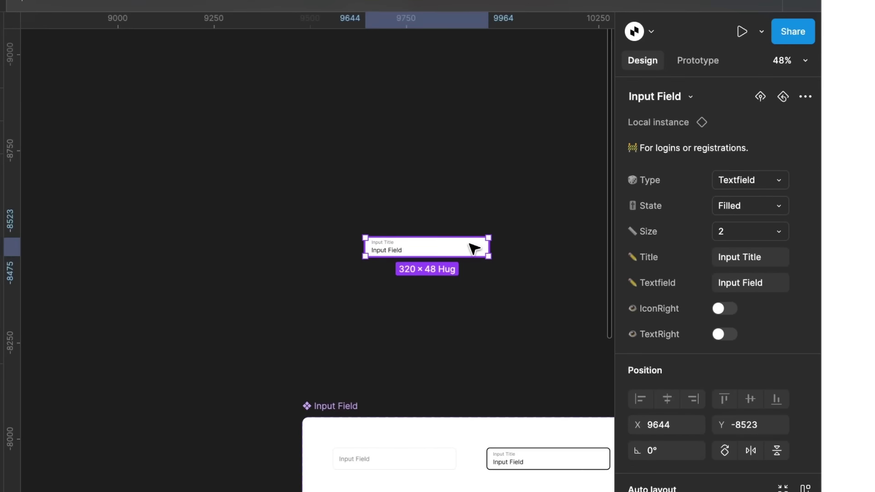
key(BackSpace)
Step: Copy the Default variant of the Input Field - Search component and paste it as an instance on empty canvas above its frame
scroll(474, 248, down, 5)
scroll(474, 248, right, 10)
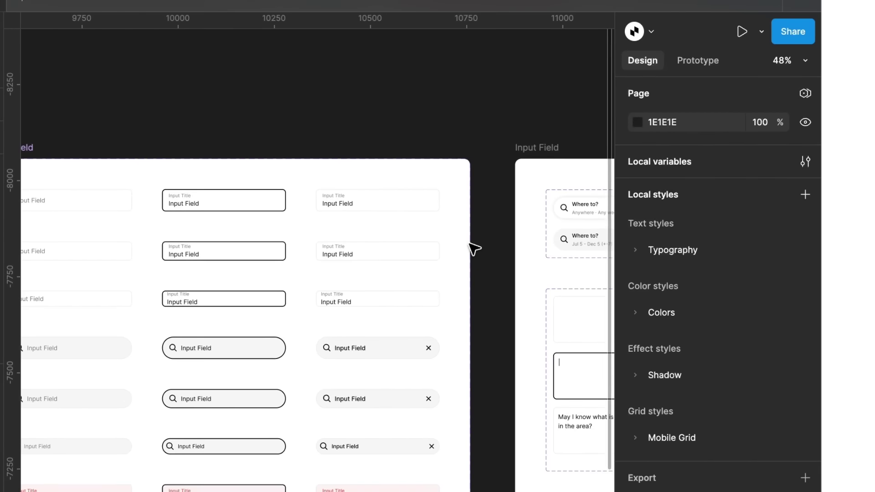
scroll(474, 249, up, 6)
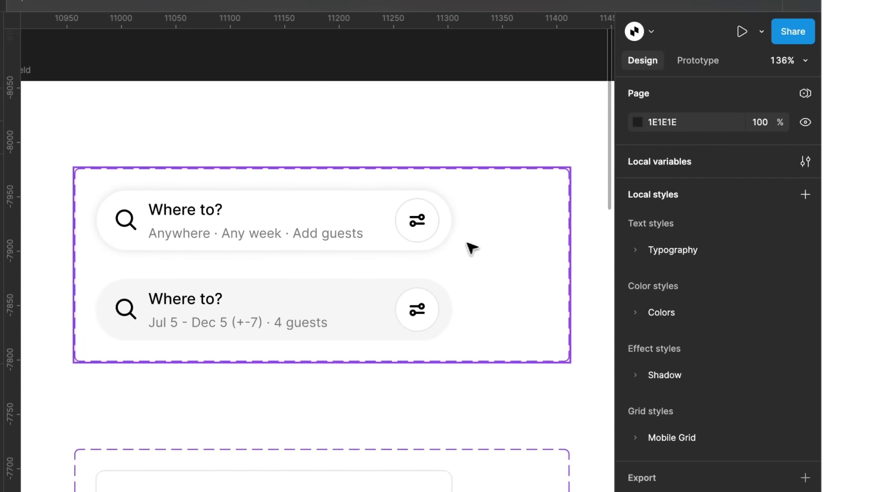
click(319, 218)
click(318, 219)
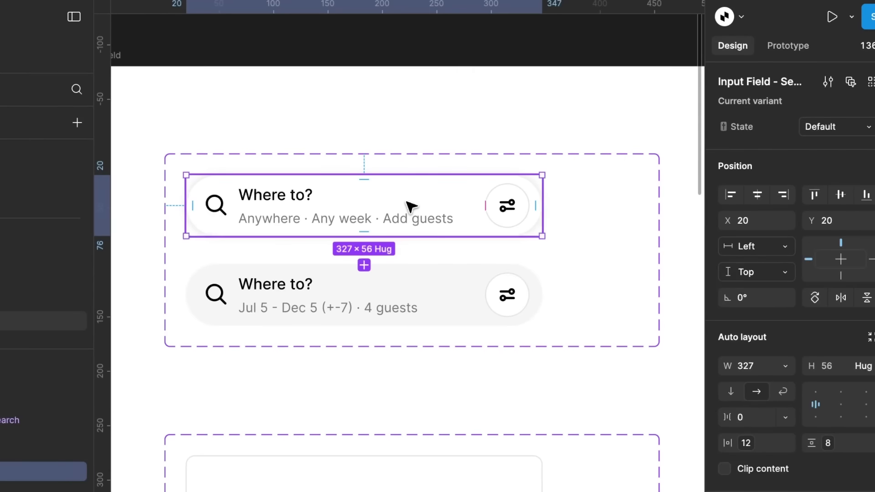
key(super+c)
scroll(407, 202, up, 10)
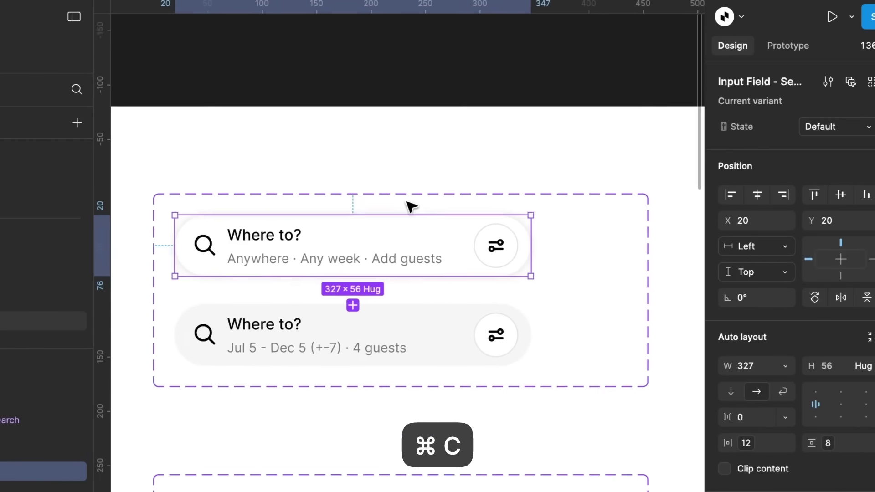
click(410, 207)
scroll(410, 207, up, 3)
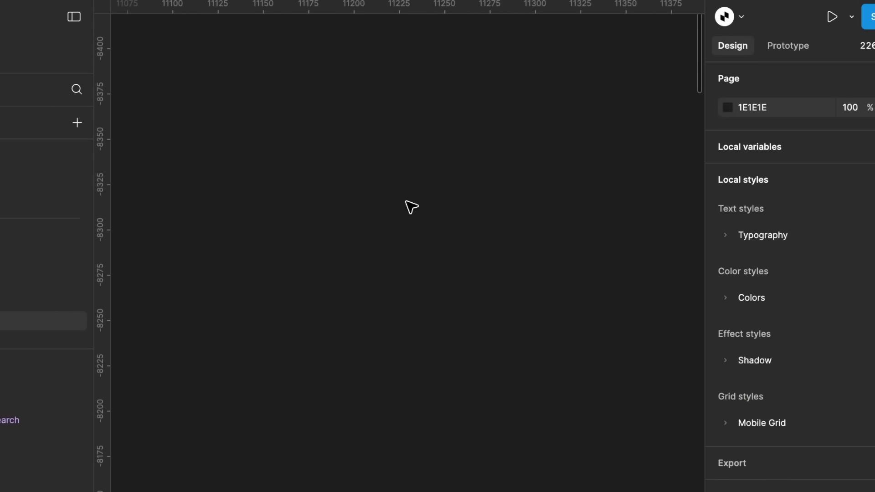
key(super+v)
Step: Set the search field instance to the Active state and its nested icon button to the Primary type
scroll(411, 208, down, 3)
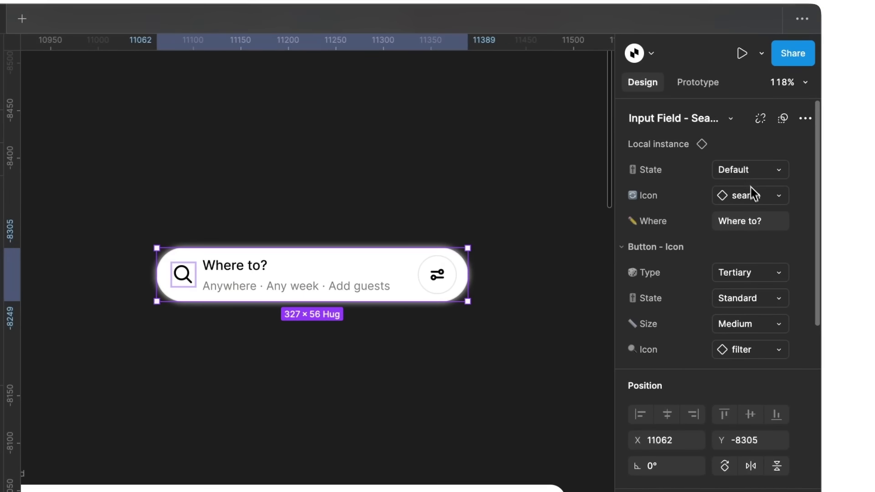
click(756, 178)
click(747, 188)
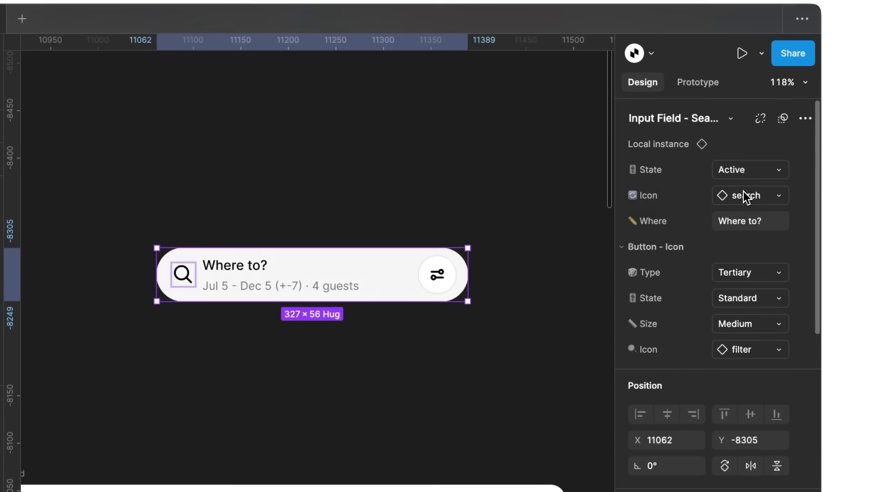
click(754, 278)
click(745, 241)
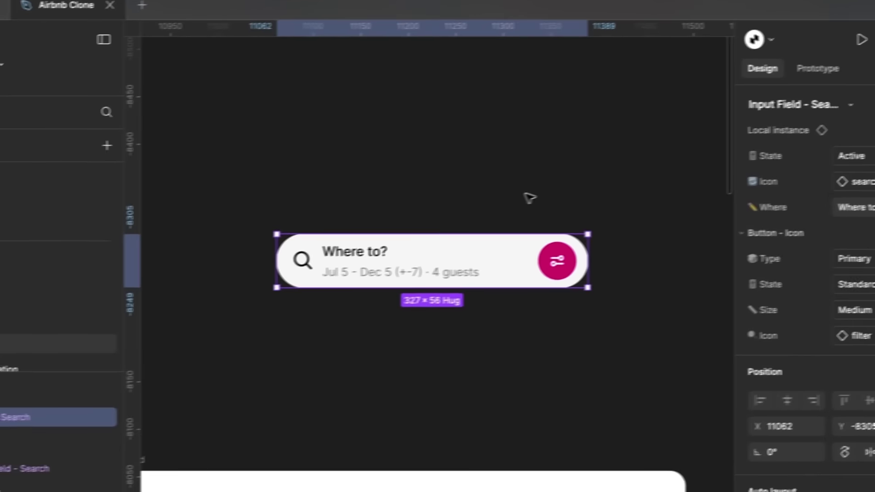
Step: Delete the search field instance from the canvas
click(409, 212)
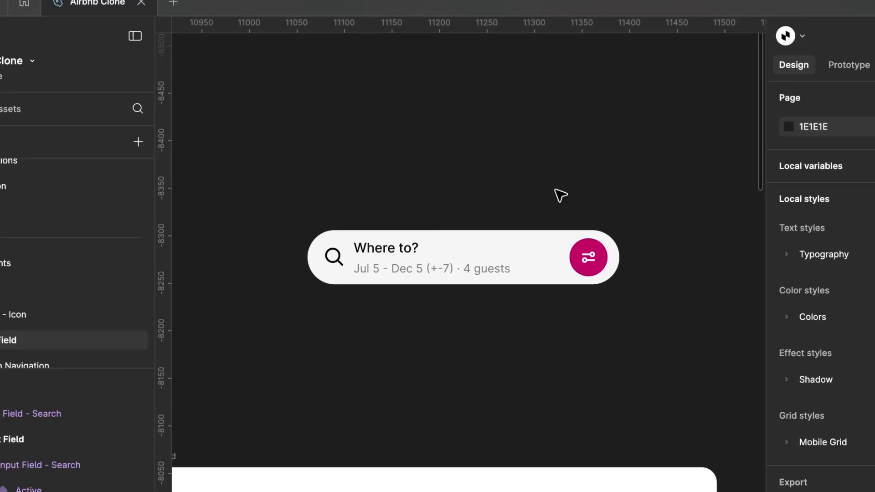
click(481, 261)
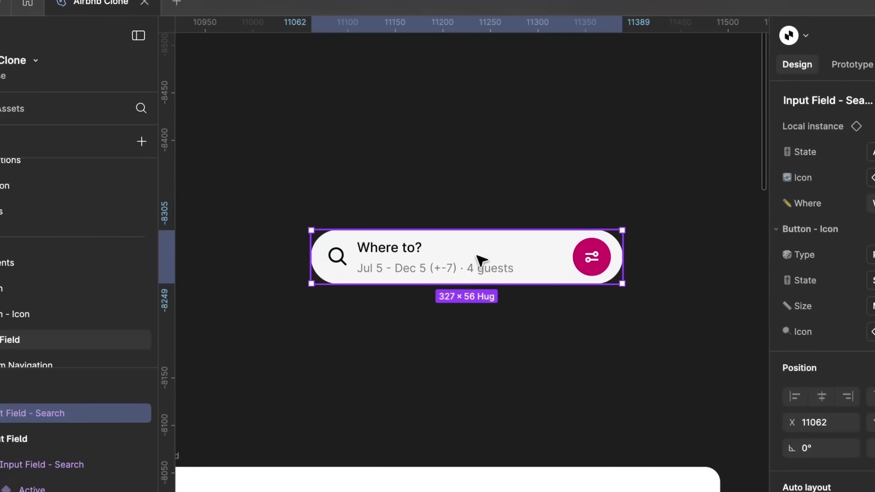
key(BackSpace)
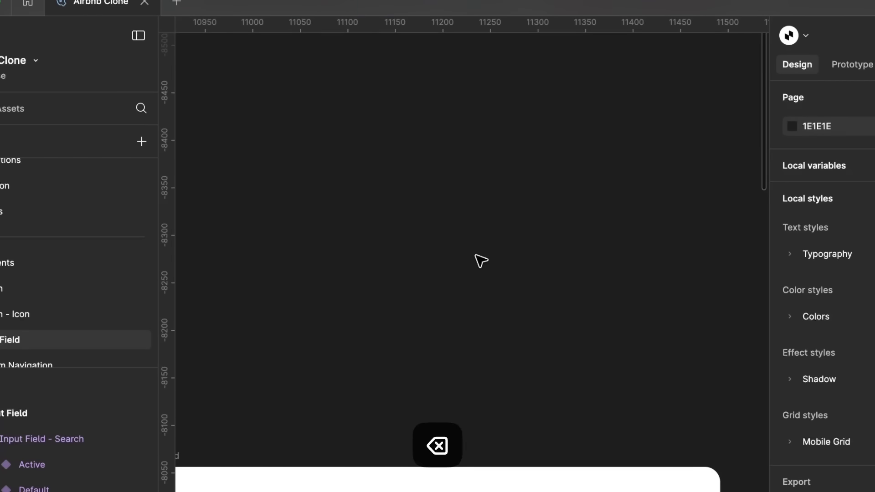
Step: Open the Bottom Navigation page and look over its badge, tab and navigation bar component sets
scroll(107, 316, down, 2)
click(104, 312)
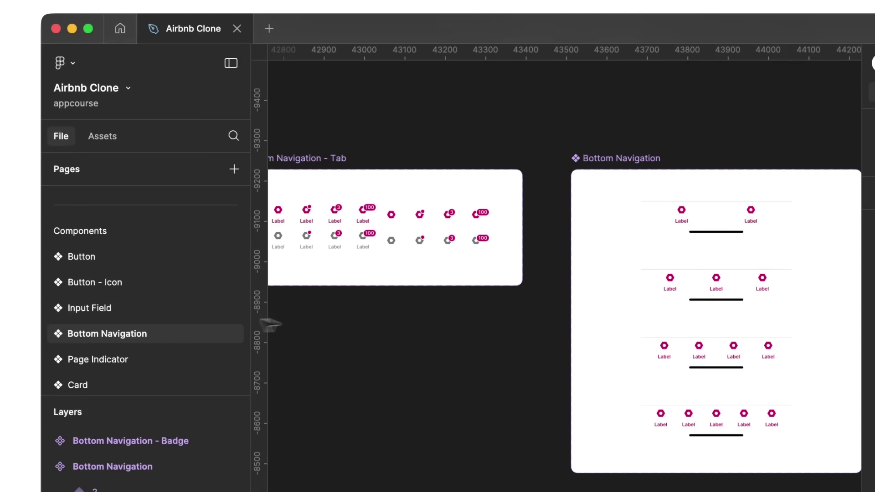
scroll(411, 336, down, 3)
scroll(411, 336, left, 5)
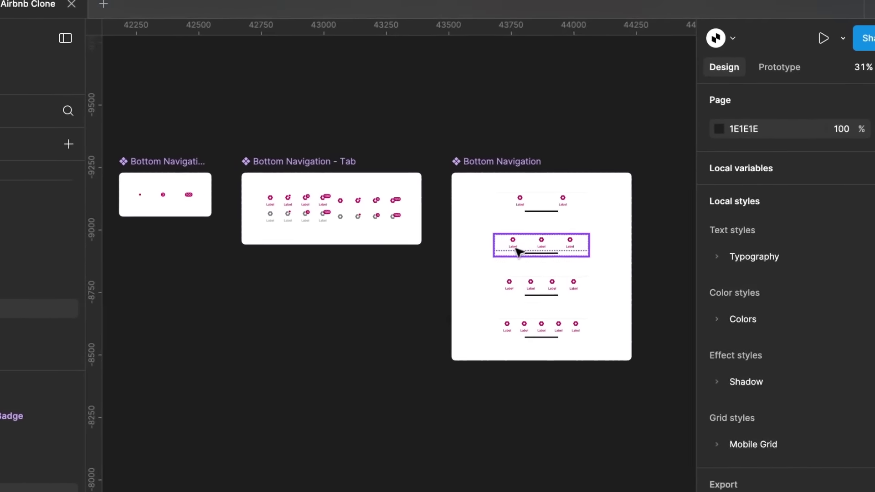
Step: Copy the three-tab variant of the Bottom Navigation component and paste it as an instance on empty canvas below the Tab frame
click(518, 252)
key(super+c)
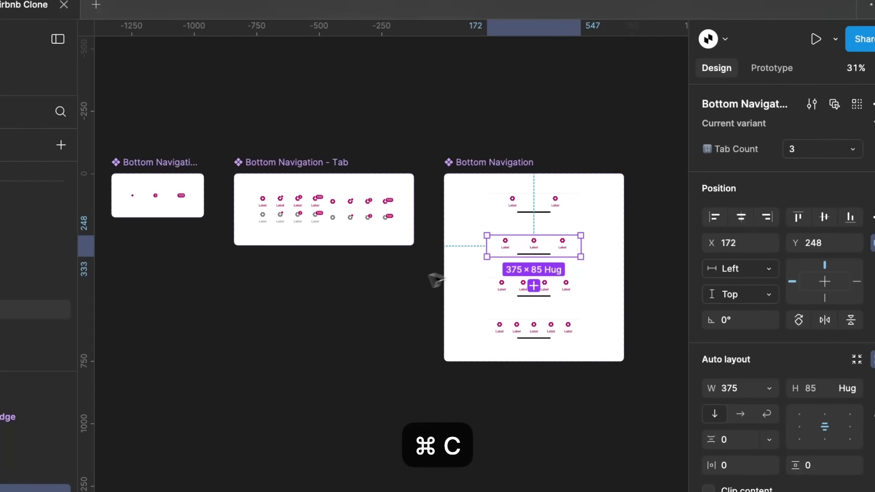
click(327, 327)
scroll(326, 327, up, 5)
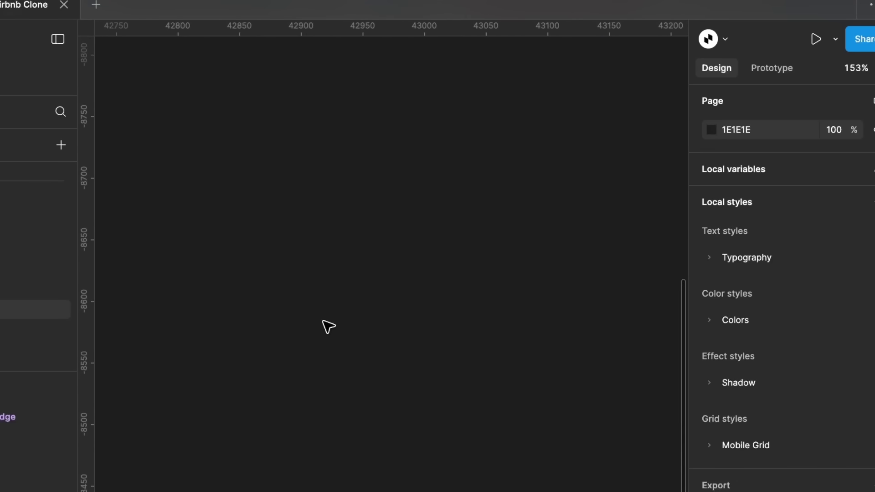
key(super+v)
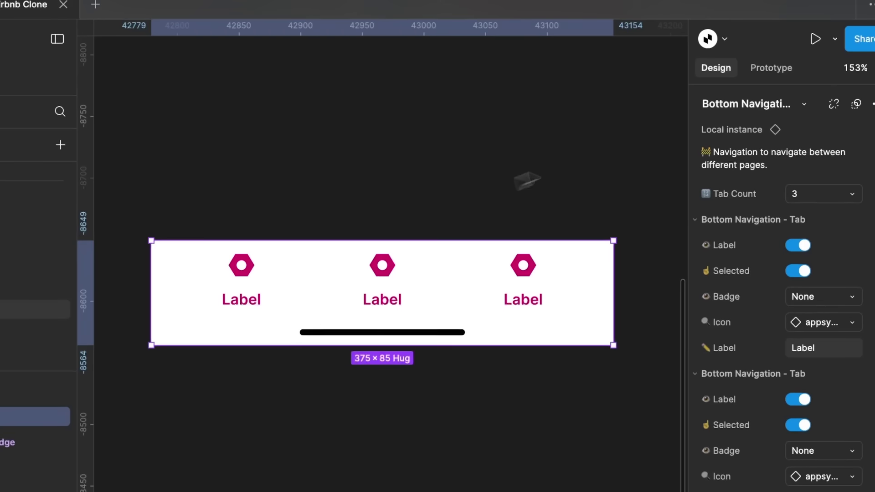
Step: Set the navigation bar instance's tab count to 4 and turn off the Selected property for every tab except the first
click(824, 194)
click(801, 213)
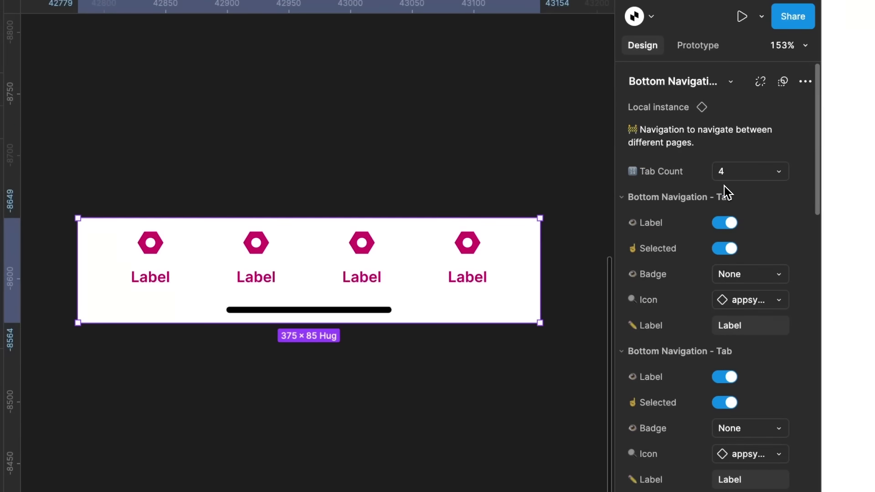
click(725, 403)
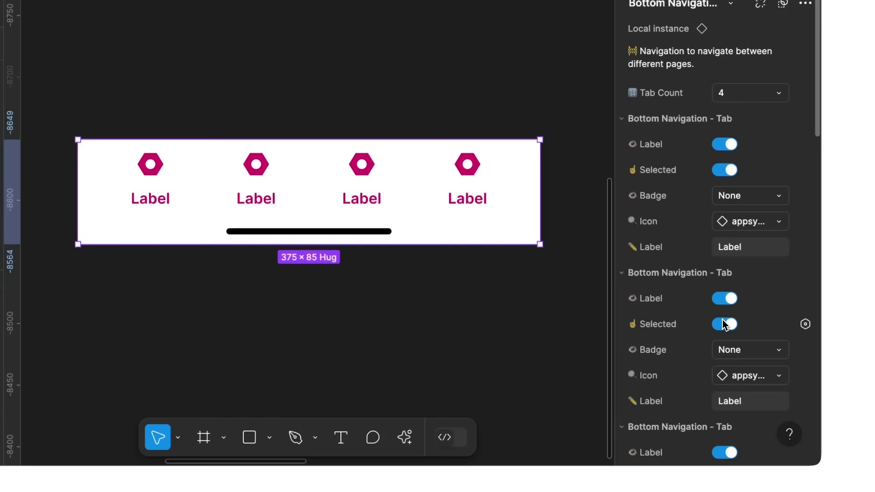
scroll(727, 383, down, 5)
scroll(731, 370, up, 2)
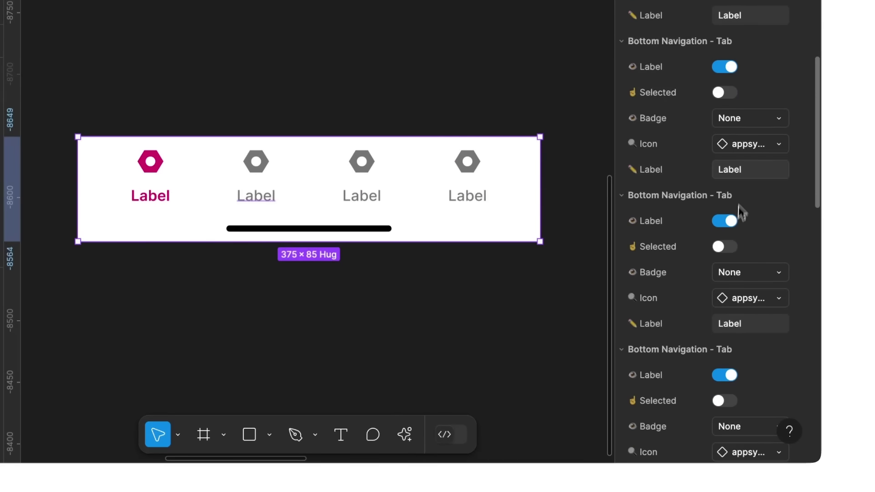
Step: Swap the second tab's icon for the bookmark icon from the local Iconset
click(748, 148)
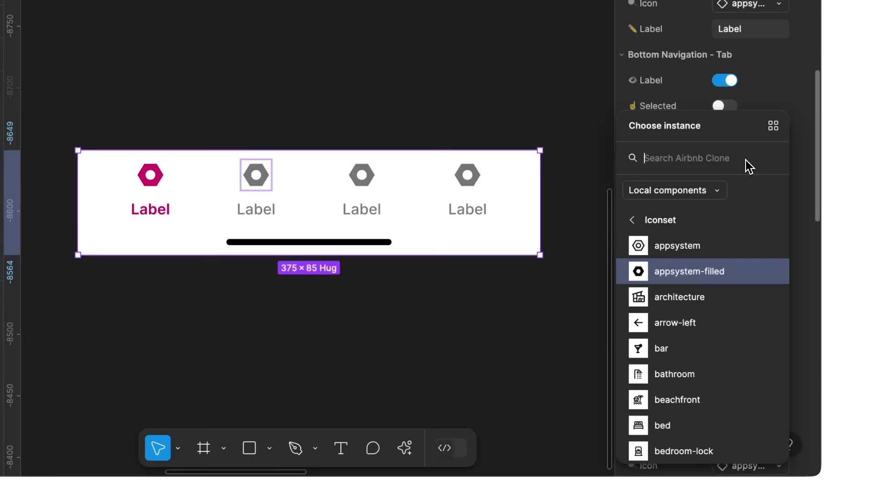
scroll(712, 348, down, 6)
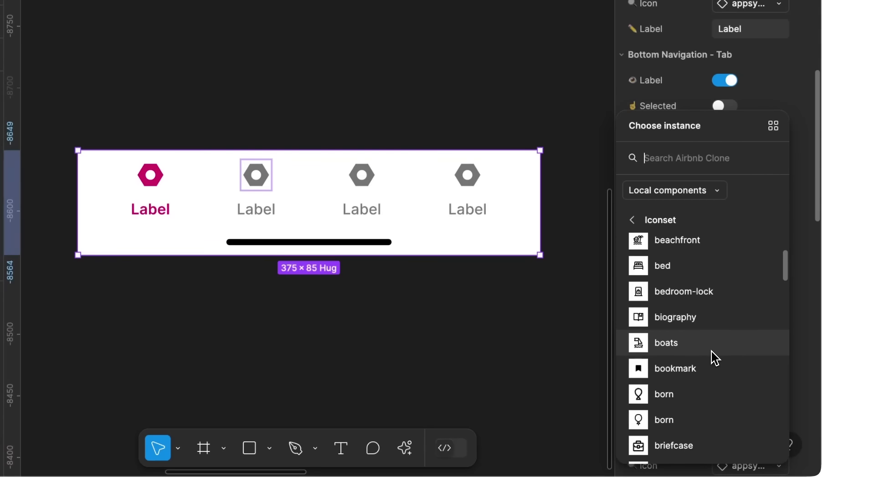
click(710, 367)
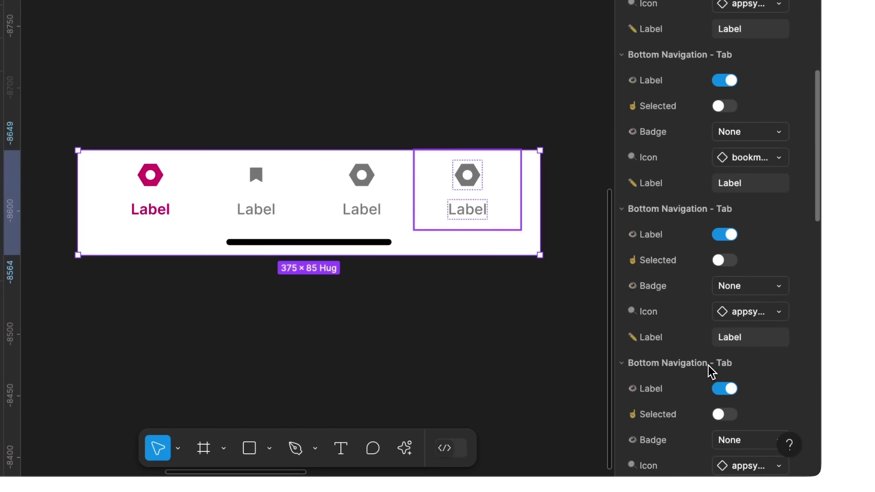
Step: Swap the third tab's icon for the calendar icon and change its label to "Calender"
scroll(708, 367, down, 1)
click(730, 294)
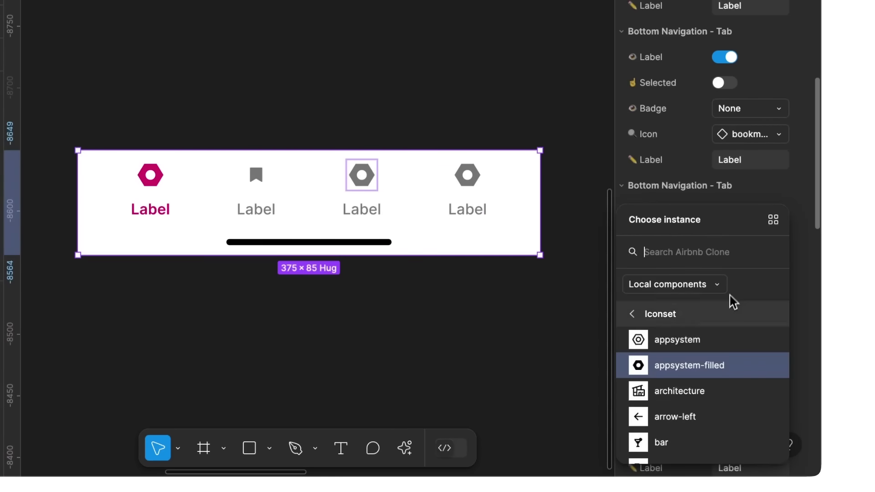
scroll(707, 395, down, 10)
scroll(708, 399, down, 3)
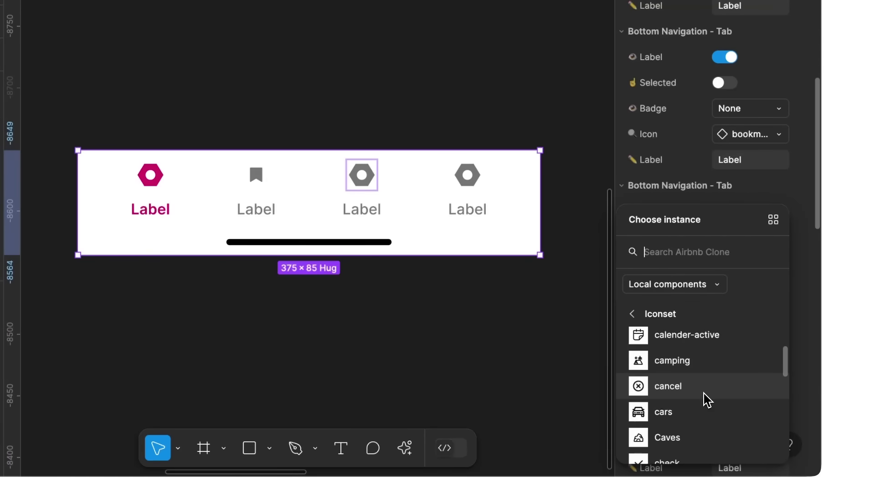
scroll(705, 394, up, 3)
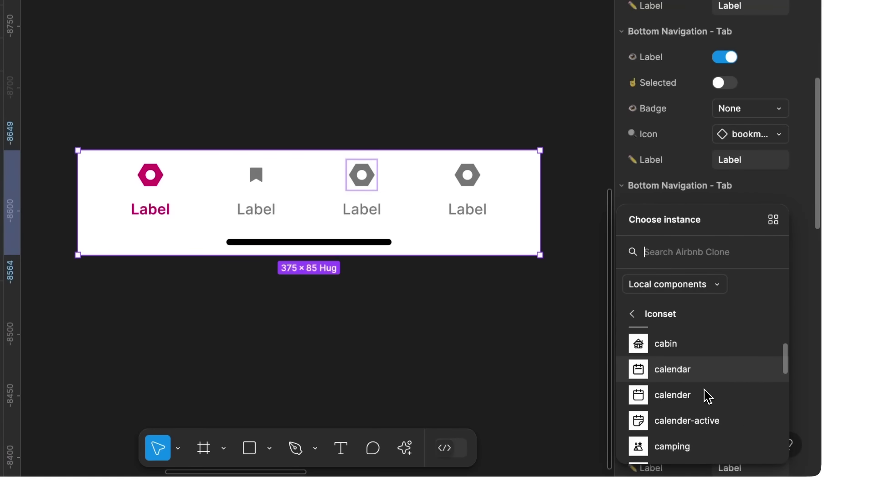
click(673, 369)
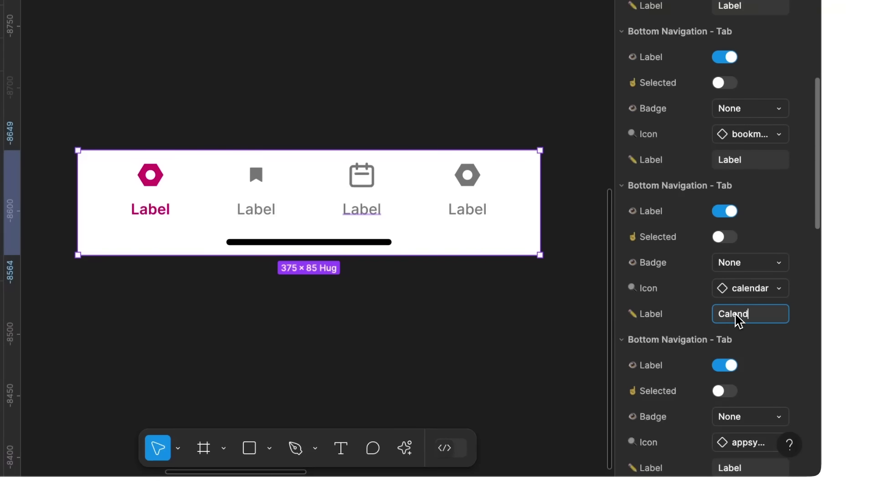
click(449, 320)
Step: Delete the bottom navigation instance from the canvas
scroll(450, 320, down, 5)
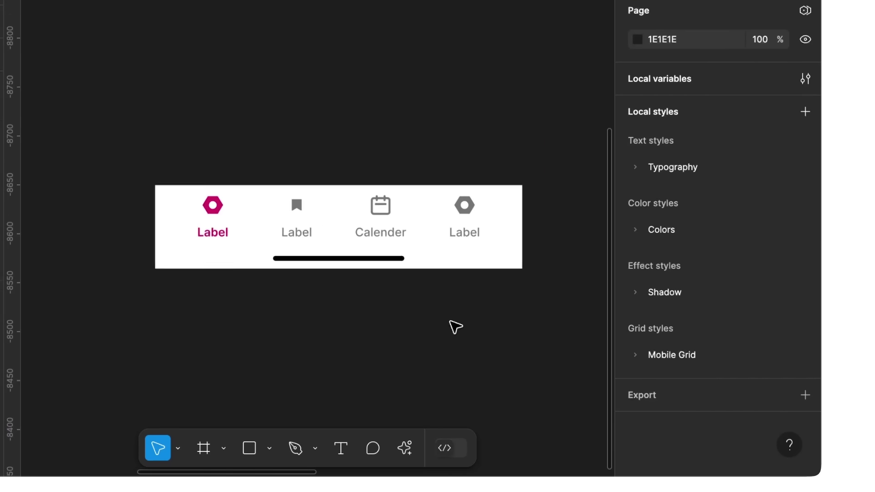
scroll(456, 327, down, 3)
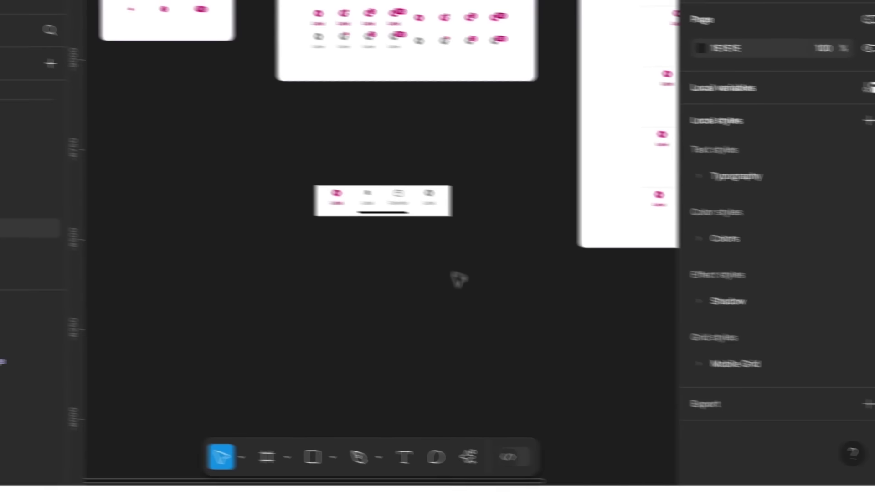
click(340, 199)
key(BackSpace)
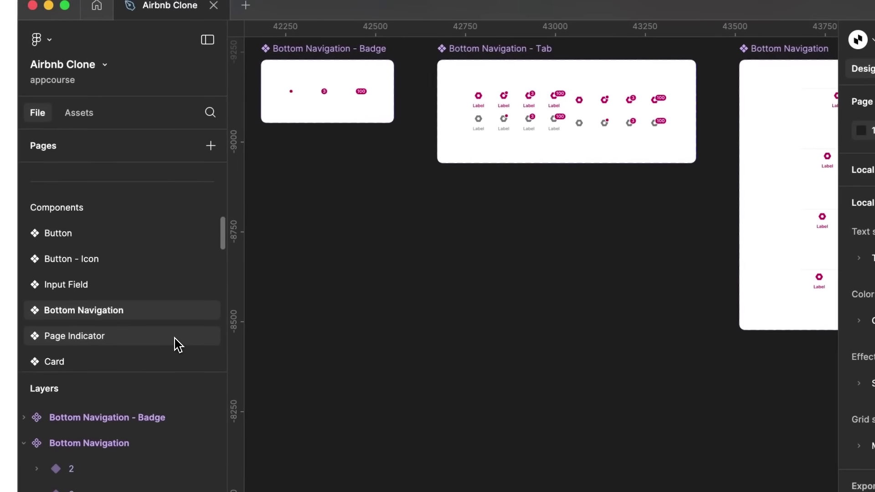
Step: Open the Page Indicator page and paste an instance of the Light variant with Selected 1 on empty canvas beside its frame
click(177, 346)
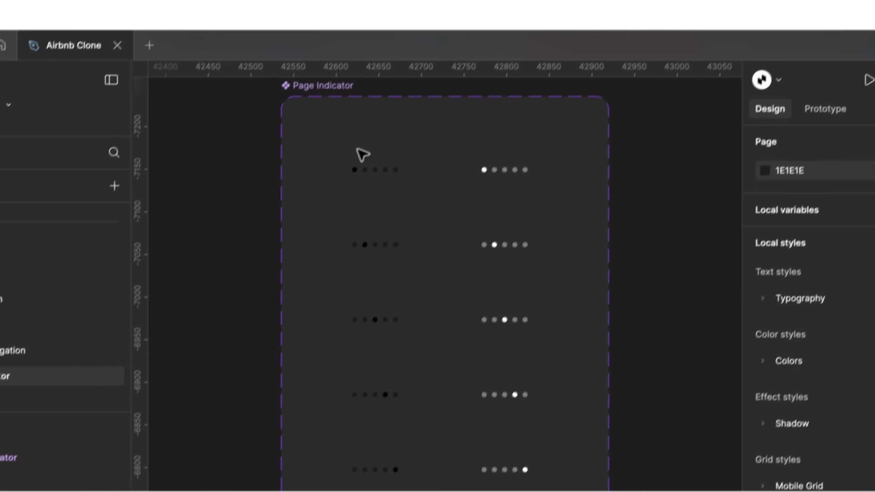
click(375, 170)
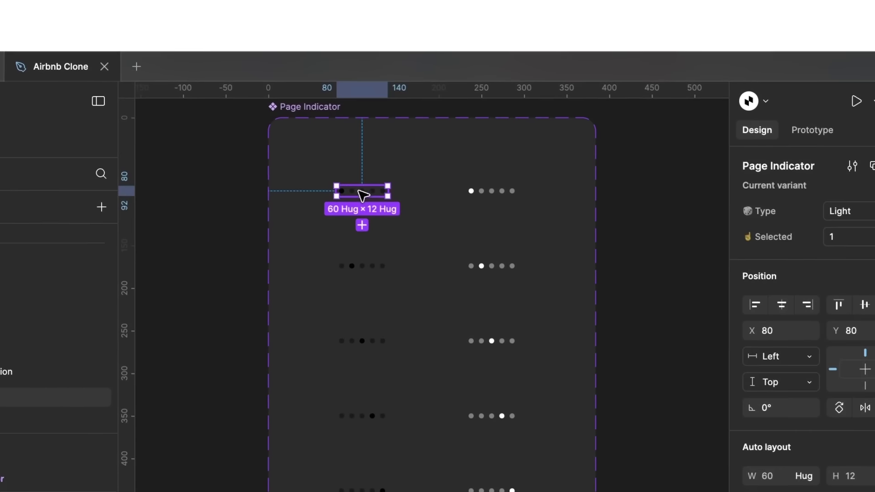
key(super+c)
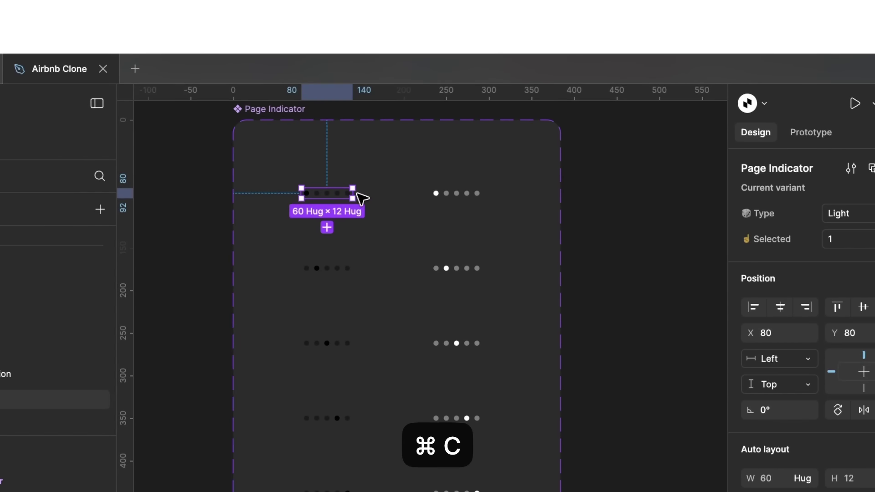
scroll(370, 199, right, 5)
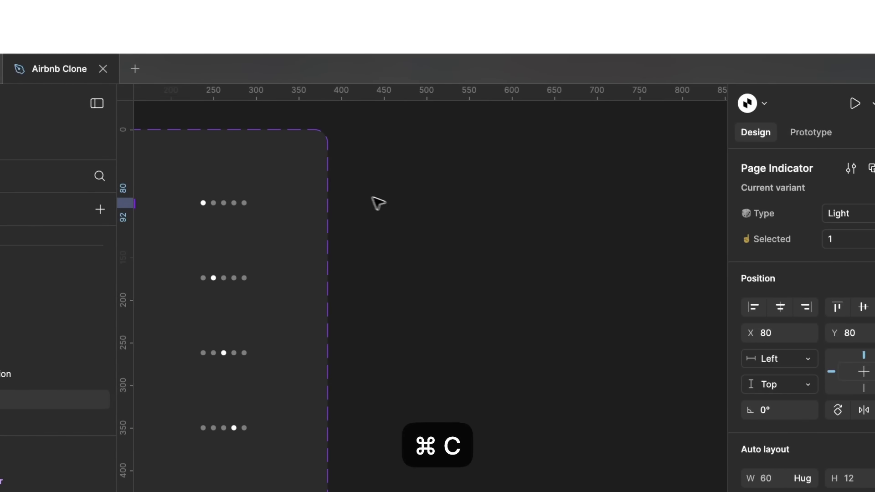
click(396, 208)
scroll(399, 209, up, 5)
key(super+v)
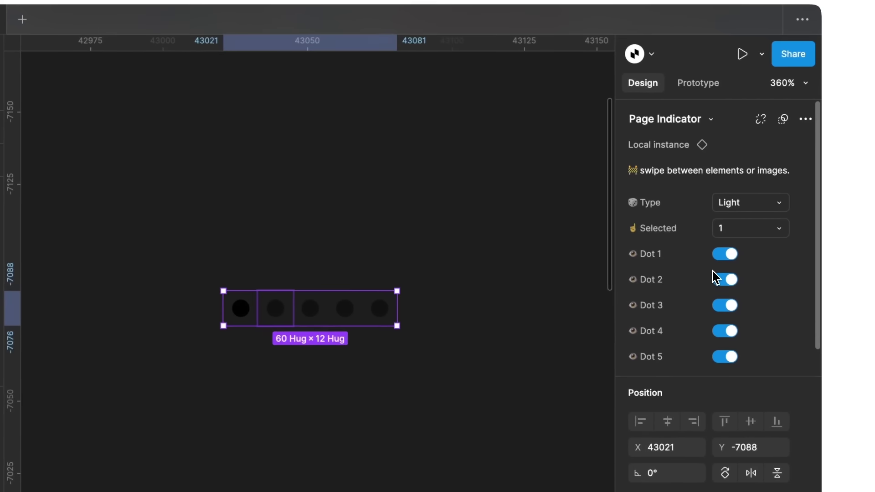
Step: Try hiding Dot 2 and Dot 3 of the page indicator instance, and show both dots again
click(718, 280)
click(724, 307)
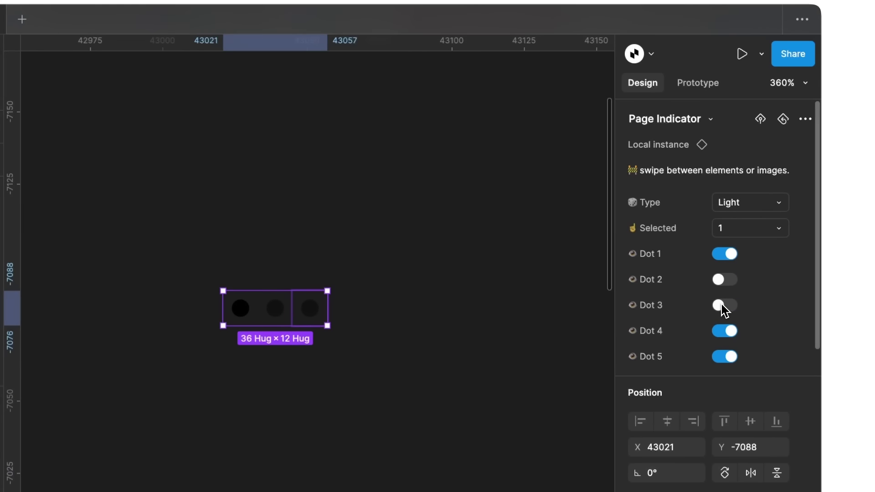
click(725, 282)
click(724, 305)
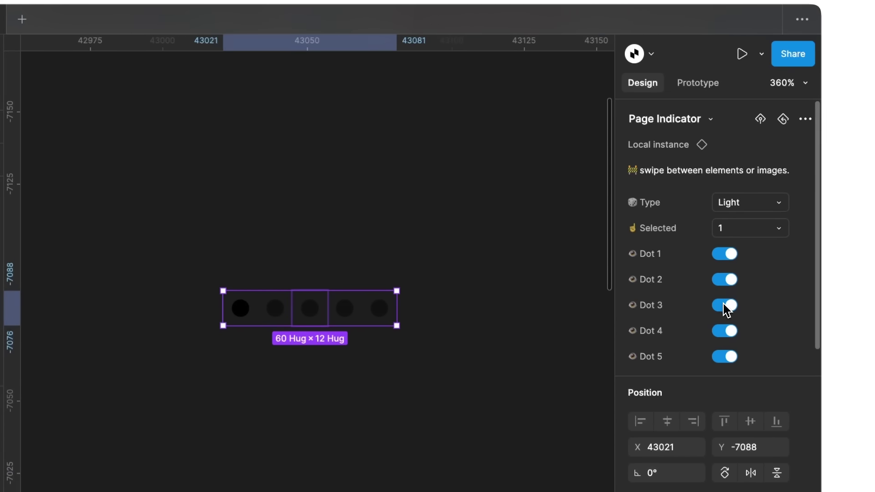
Step: Set the page indicator instance's type to Dark and its selected dot to 3
click(746, 210)
click(744, 221)
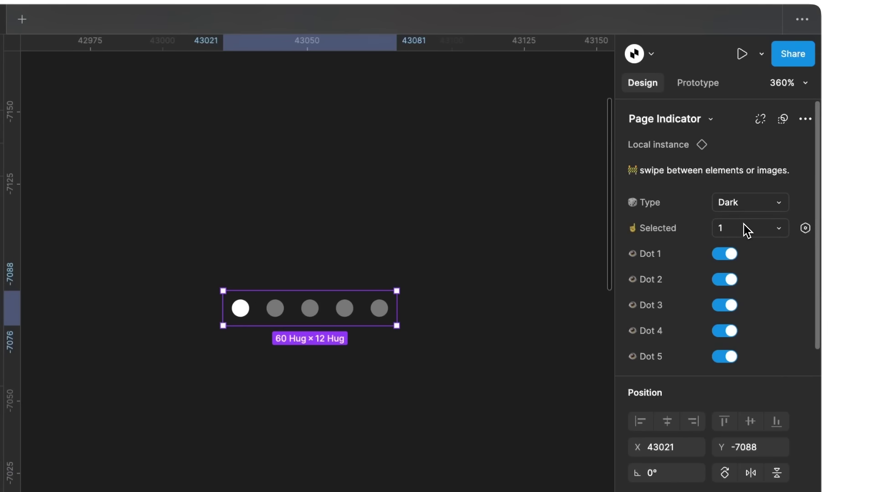
click(746, 229)
click(714, 270)
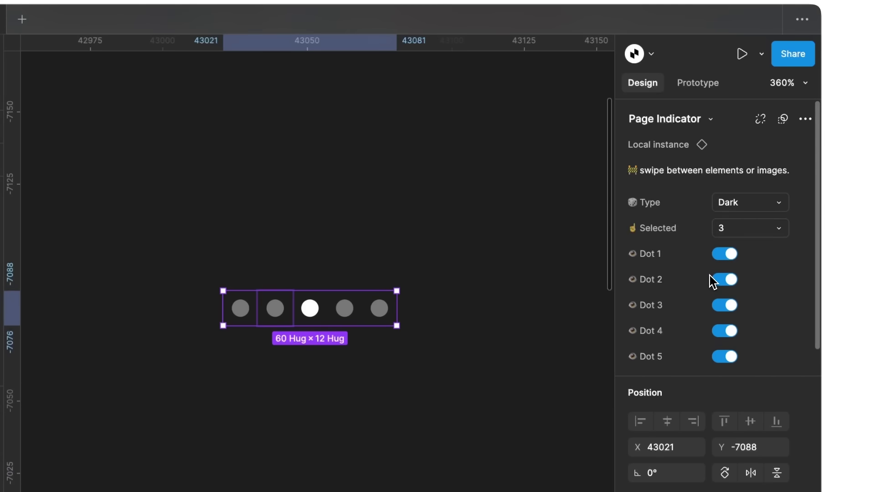
click(523, 268)
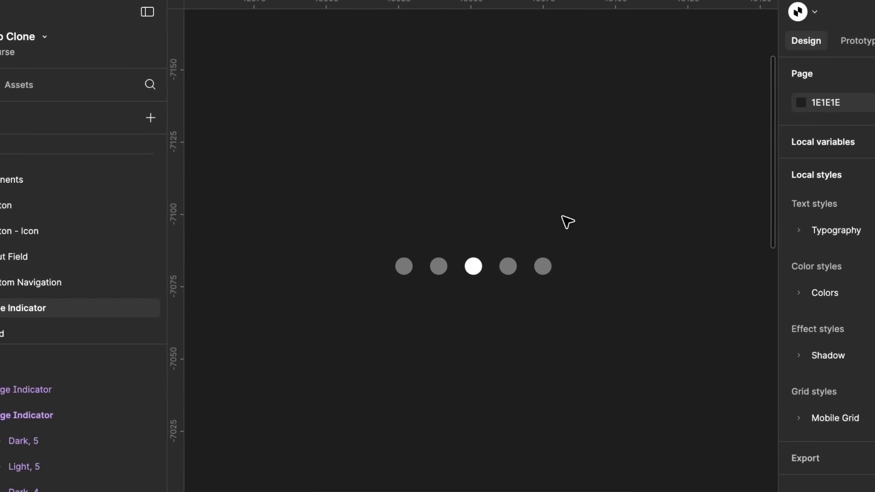
Step: Delete the page indicator instance and open the Card page
click(485, 274)
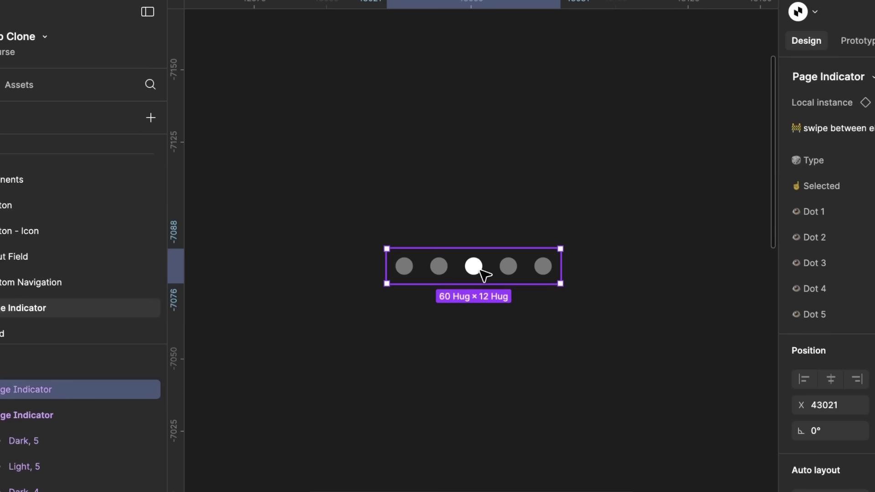
key(BackSpace)
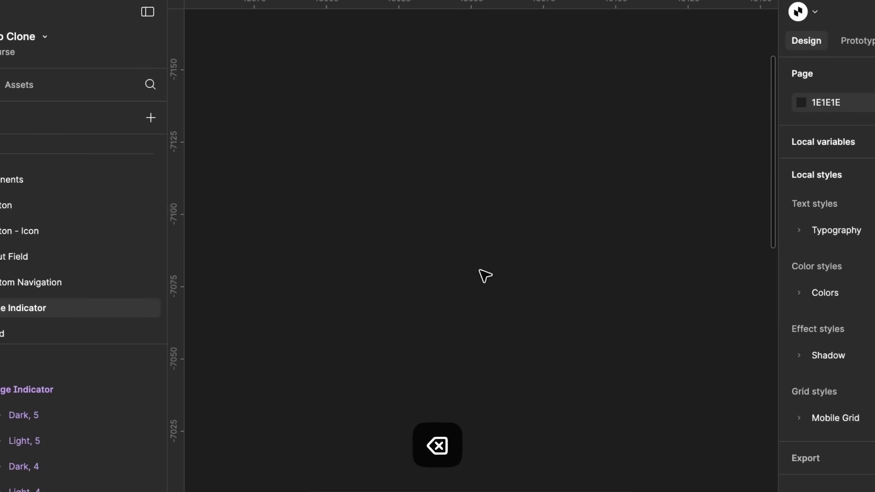
scroll(186, 338, down, 2)
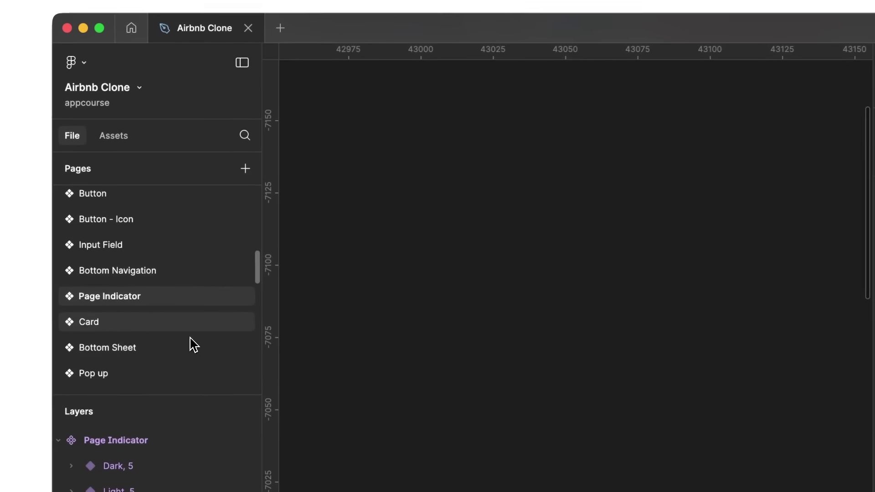
click(189, 331)
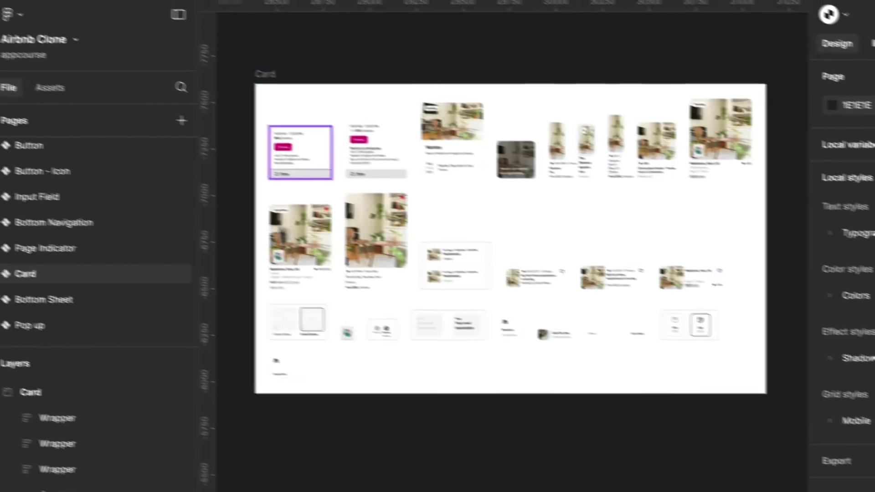
Step: Copy the Card Large component with the Pending badge and paste it as an instance on empty canvas above the Card frame
click(726, 158)
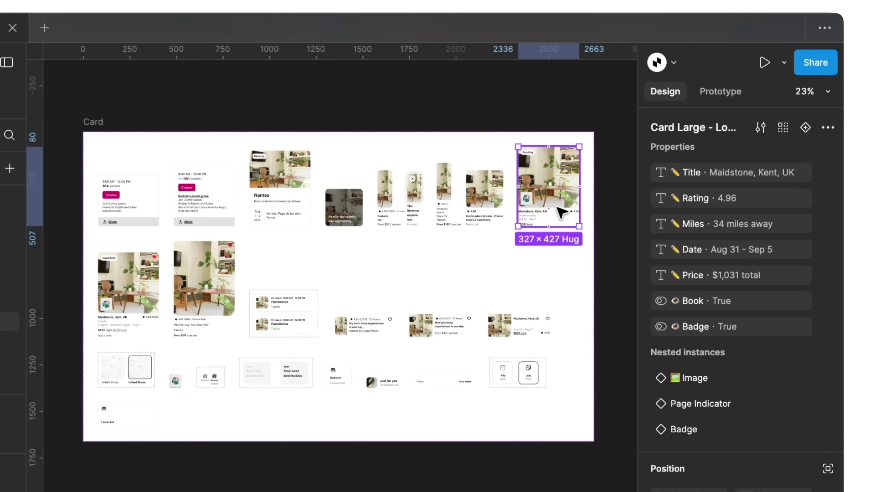
key(super+c)
click(605, 204)
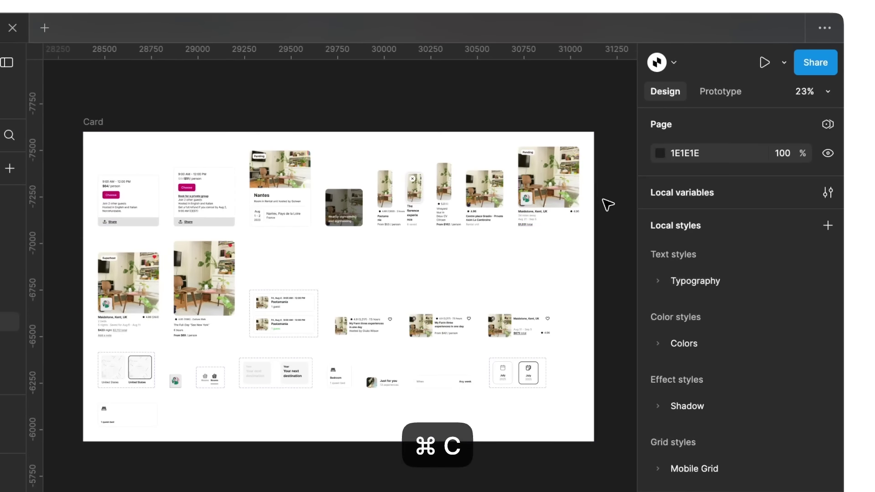
scroll(607, 205, right, 7)
scroll(609, 206, up, 5)
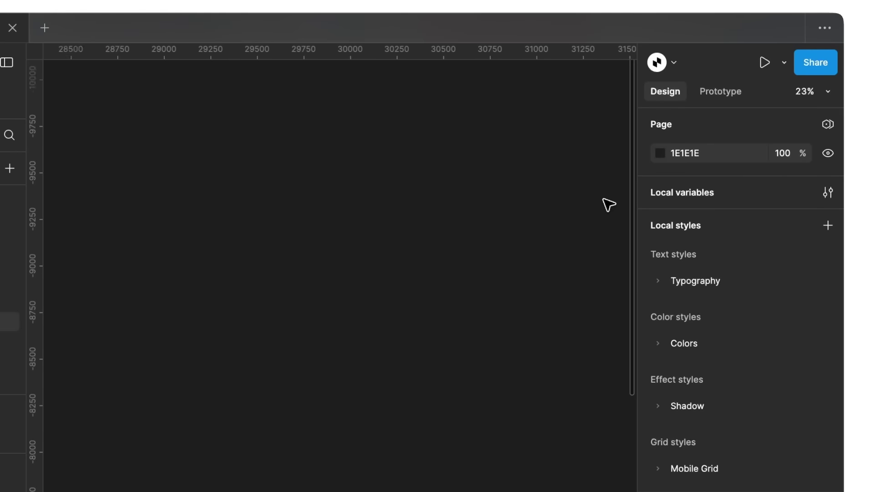
scroll(605, 205, up, 4)
key(super+v)
scroll(377, 312, up, 5)
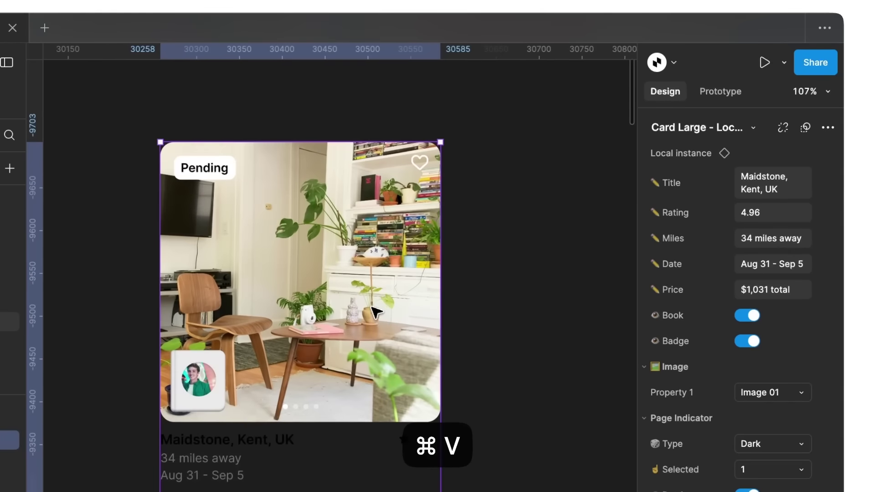
scroll(377, 312, down, 2)
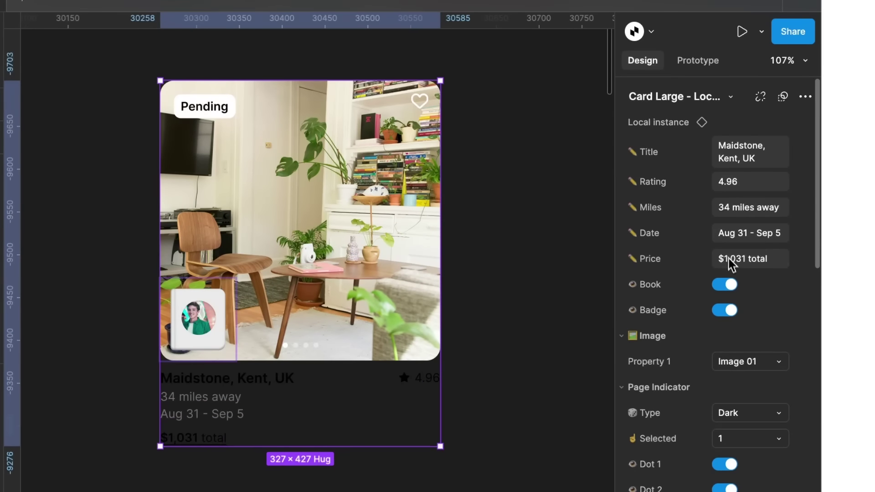
Step: Try hiding the card instance's Book element and show it again, and set its image to Image 03
click(718, 290)
click(720, 292)
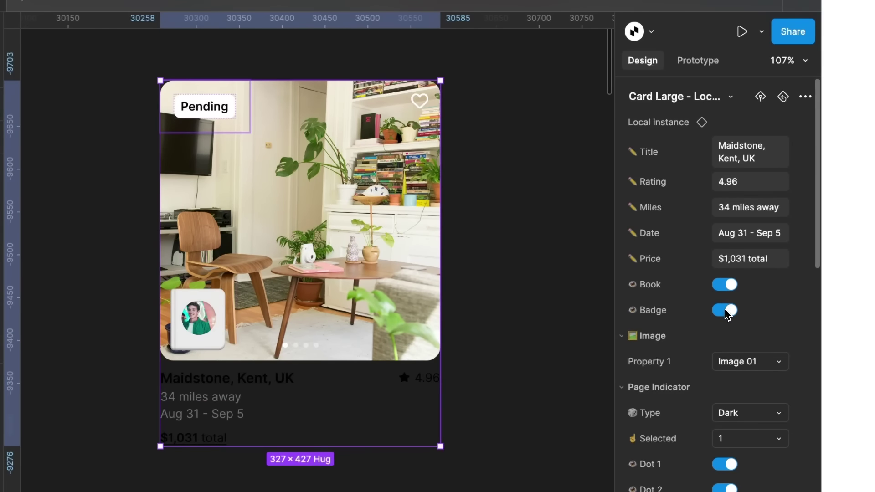
scroll(725, 317, down, 4)
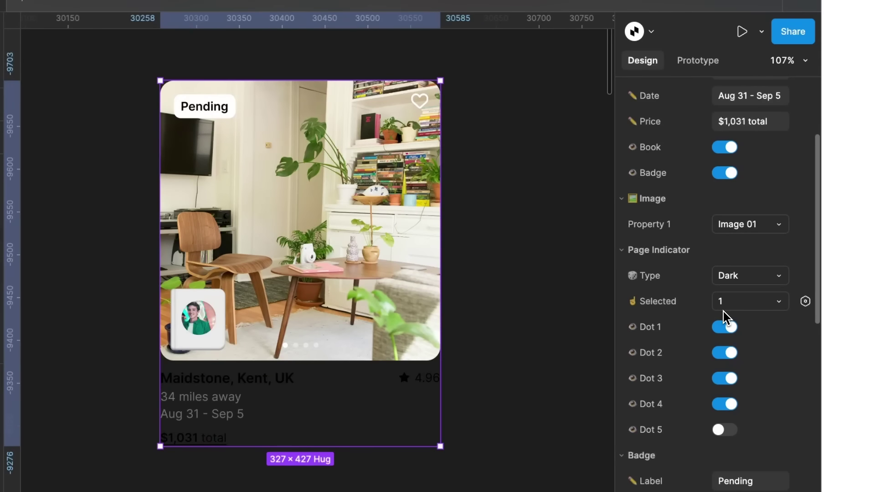
click(745, 225)
click(731, 262)
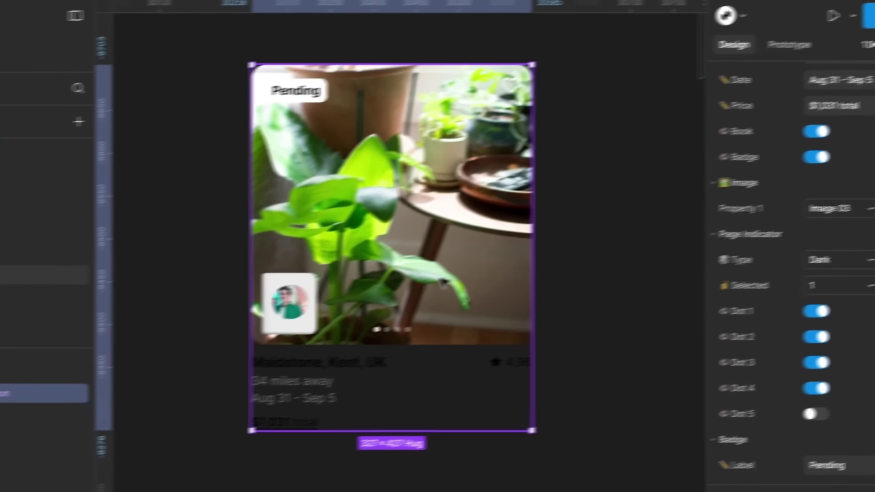
Step: Delete the card instance and open the Bottom Sheet page
key(BackSpace)
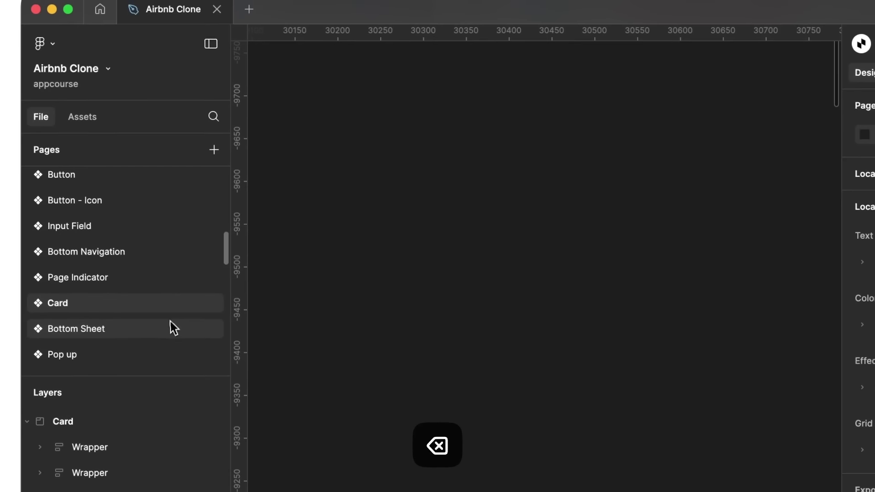
click(118, 294)
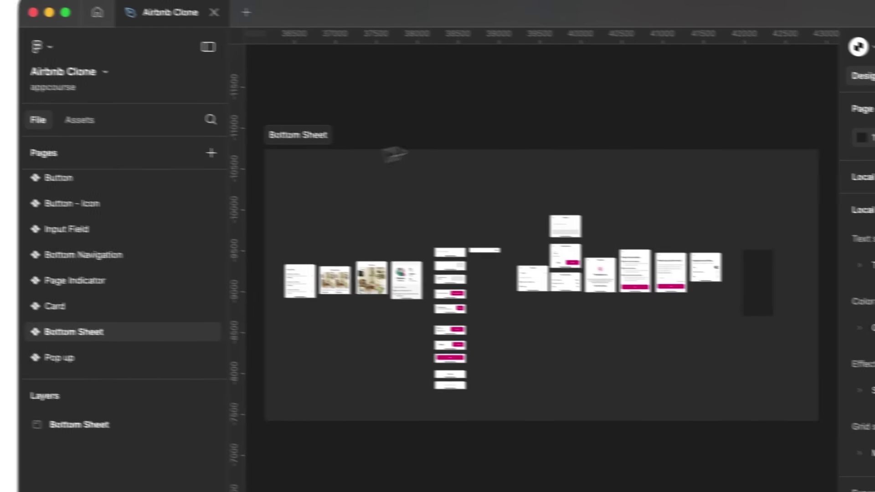
Step: Look through the Bottom Sheet components across the whole frame, up to the Background component
scroll(310, 305, up, 5)
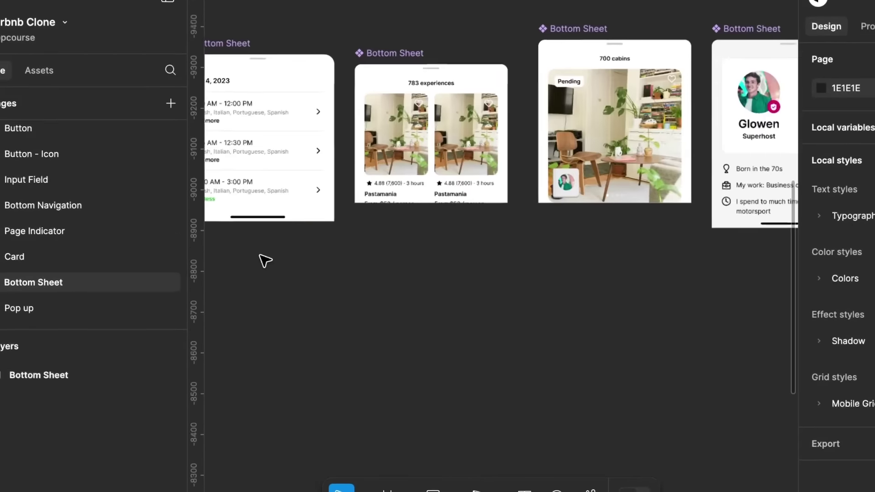
scroll(265, 260, right, 5)
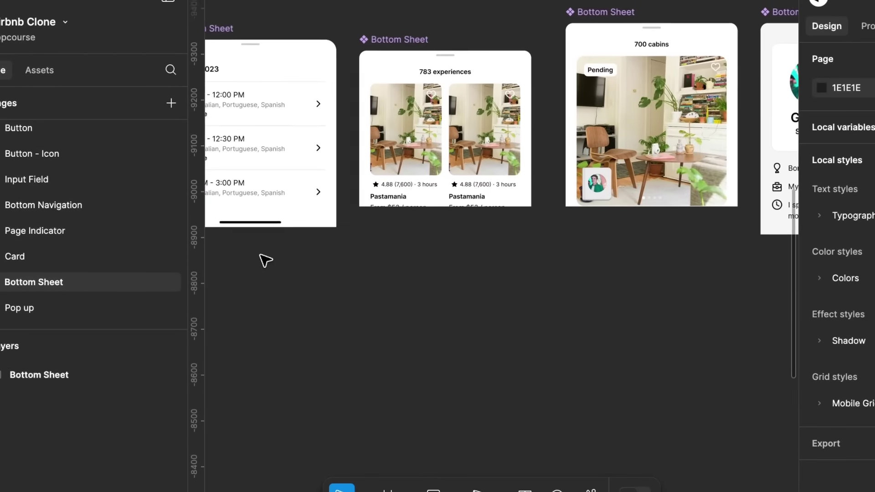
scroll(265, 261, right, 10)
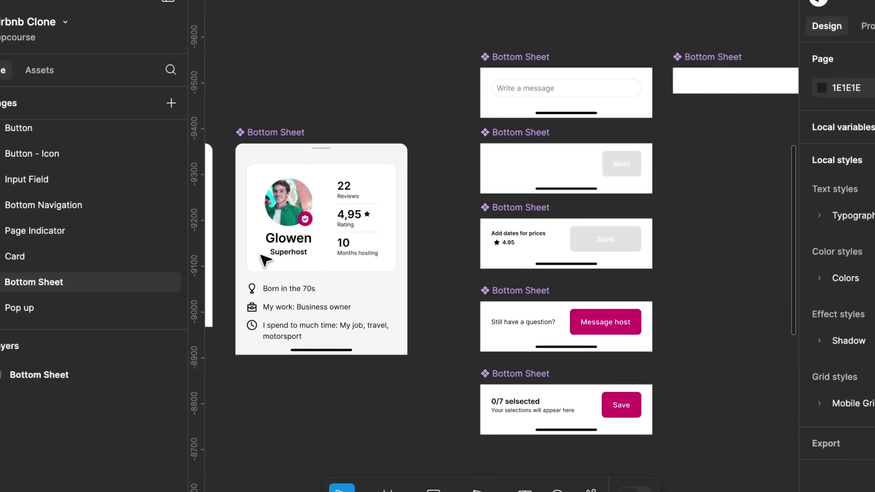
scroll(265, 260, right, 10)
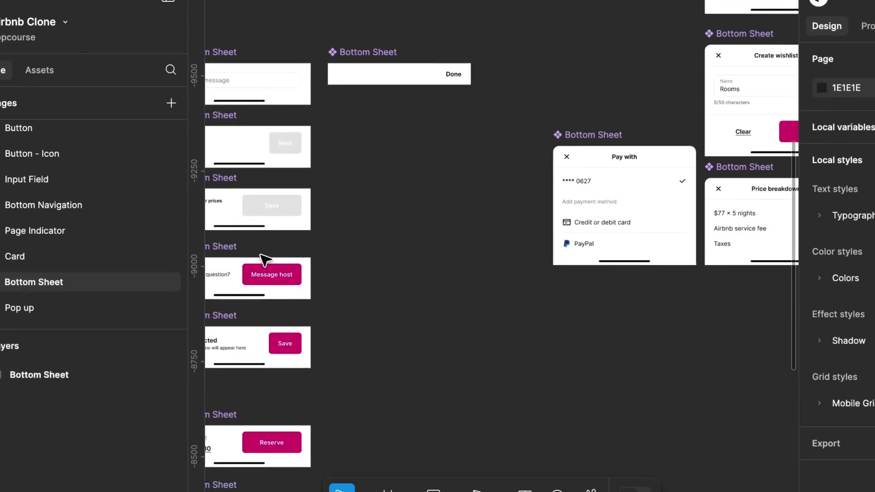
scroll(265, 261, right, 10)
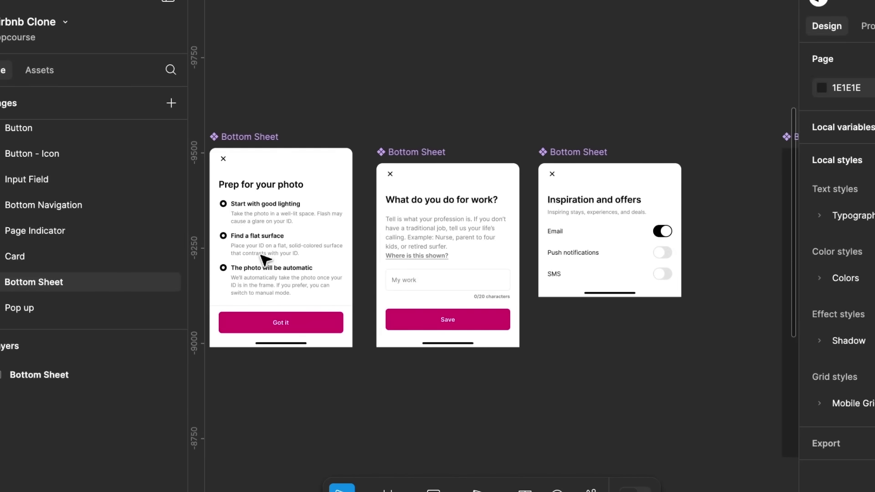
scroll(264, 260, right, 10)
scroll(264, 260, down, 1)
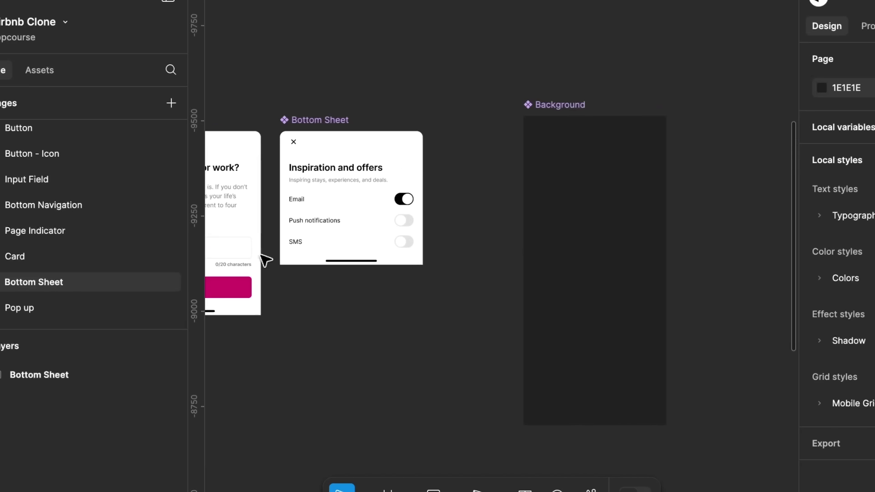
scroll(266, 259, left, 10)
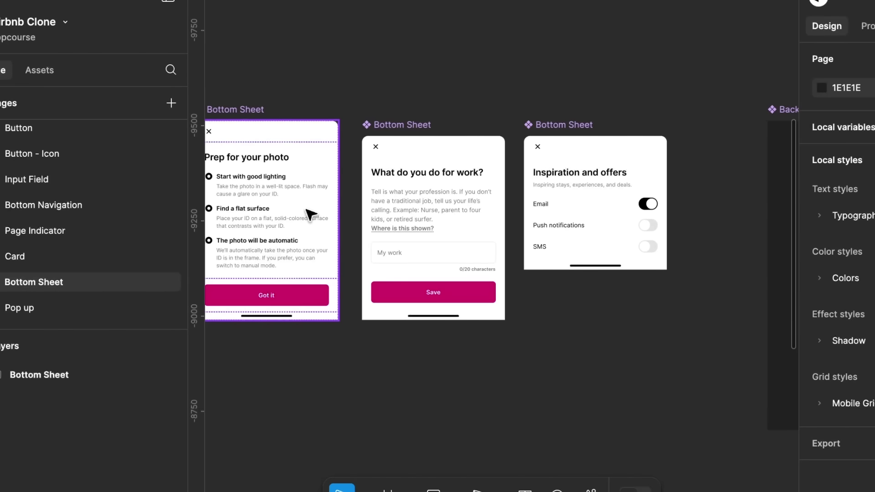
click(395, 132)
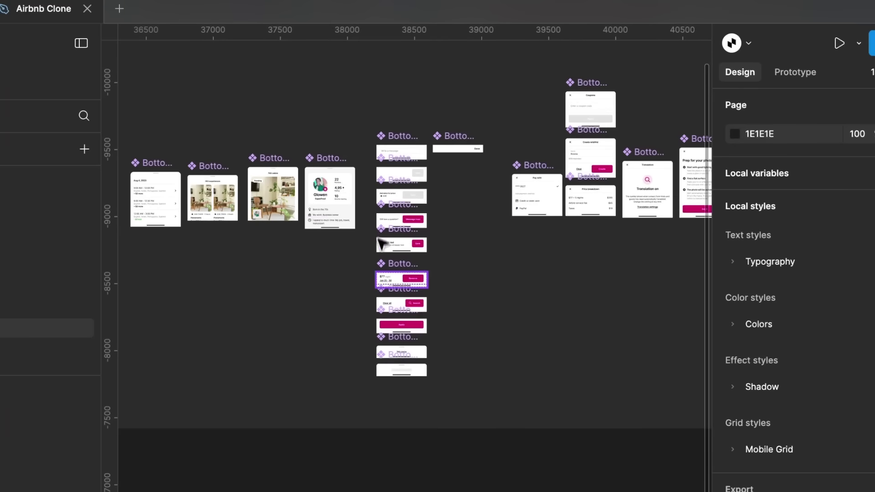
Step: Copy the Bottom Sheet component with the Reserve button and paste it as an instance on empty canvas above the Bottom Sheet frame
scroll(382, 244, up, 5)
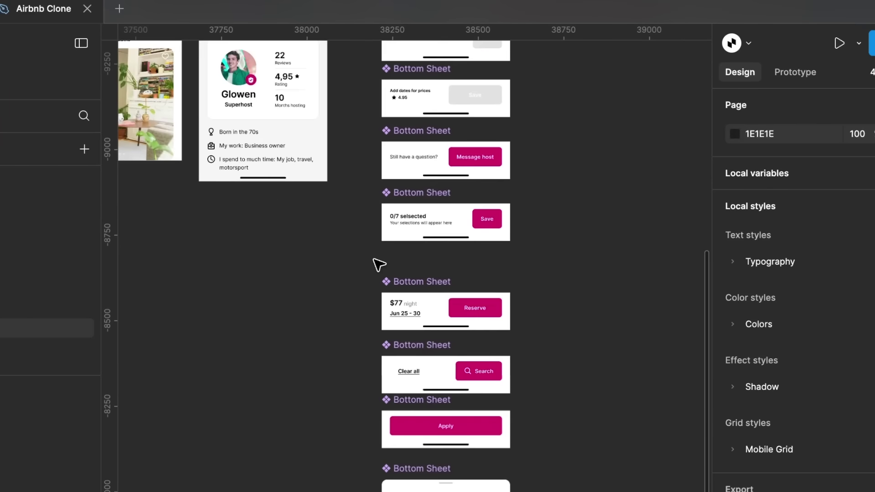
click(397, 281)
key(super+c)
scroll(397, 282, down, 3)
scroll(395, 283, up, 10)
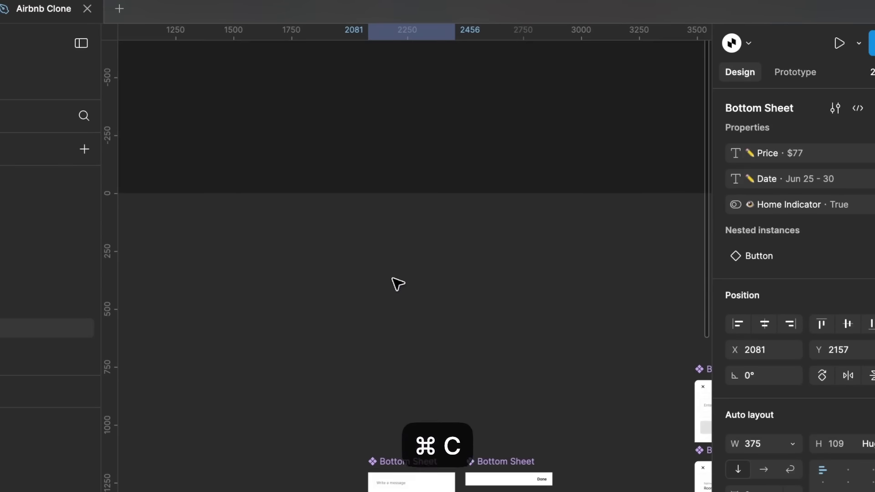
click(398, 226)
scroll(398, 227, up, 3)
key(super+v)
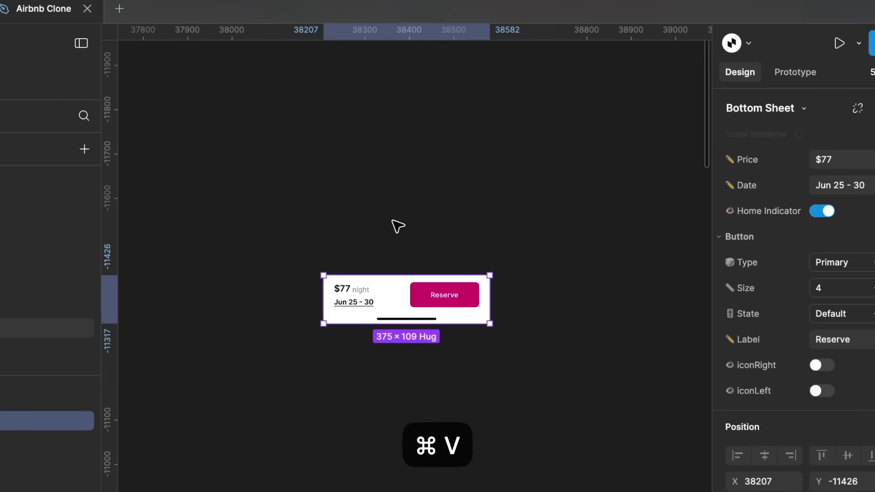
scroll(414, 287, up, 3)
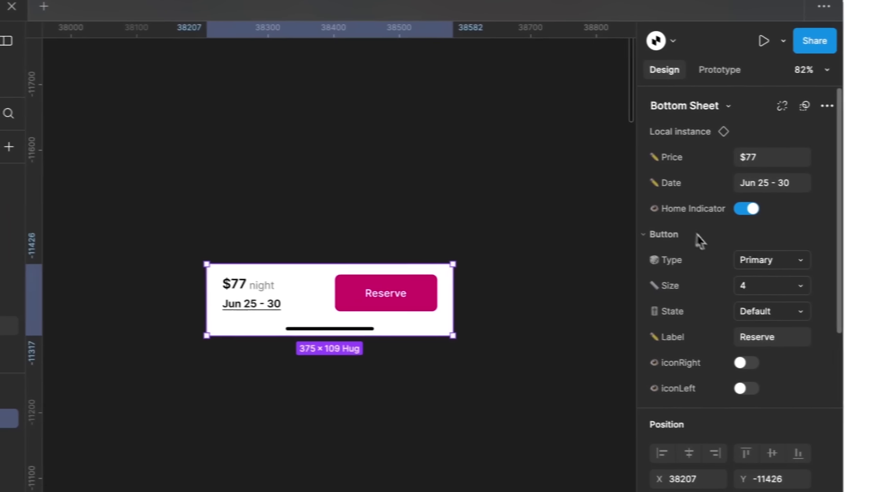
Step: Try the Secondary type and size 3 on the instance's Reserve button, and restore size 4 and the Primary type
click(827, 263)
click(719, 278)
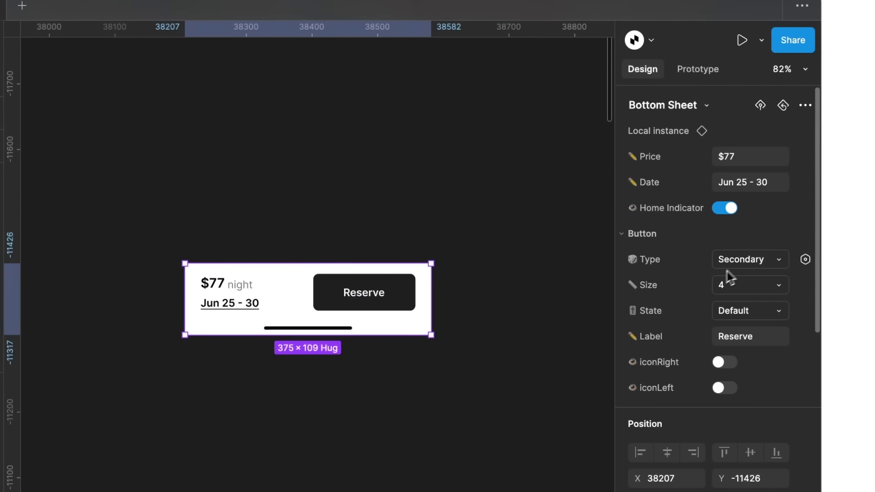
click(749, 280)
click(751, 282)
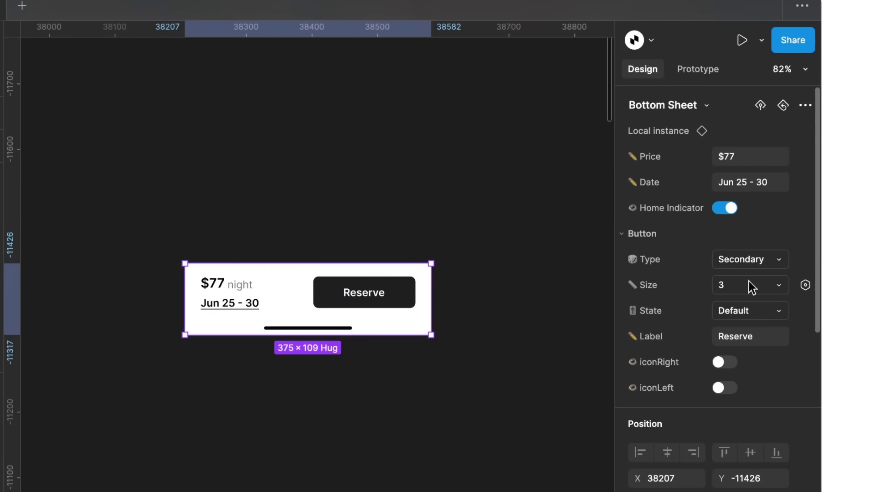
click(752, 286)
click(747, 304)
click(755, 259)
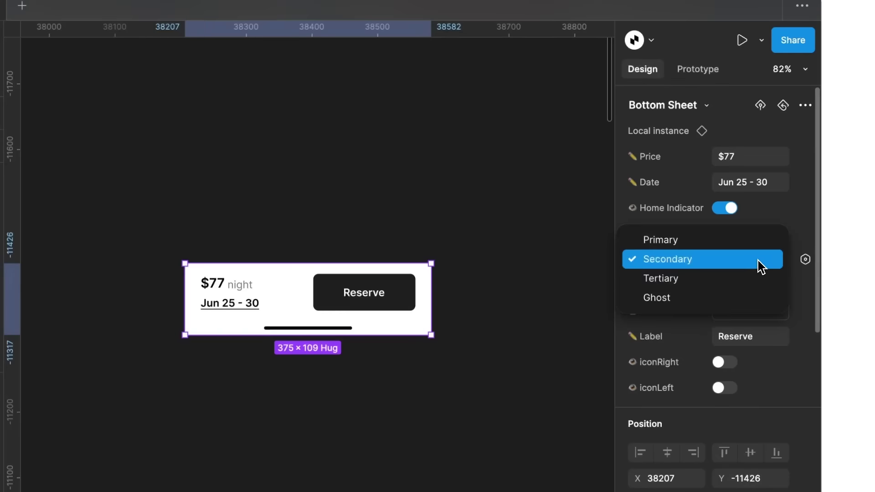
click(743, 246)
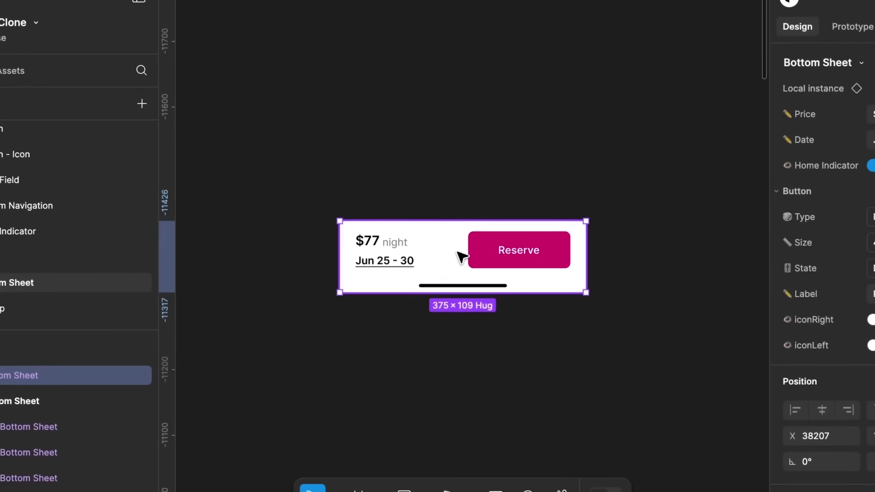
Step: Delete the bottom sheet instance and open the Pop up page
key(BackSpace)
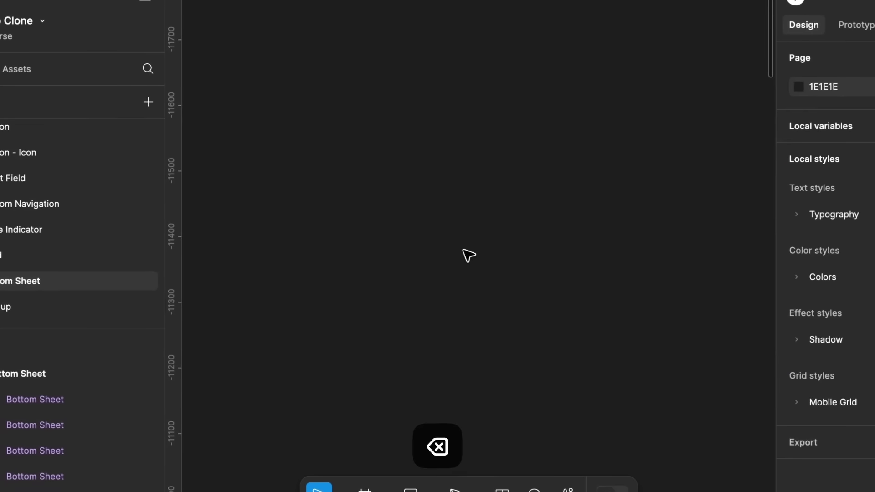
click(104, 307)
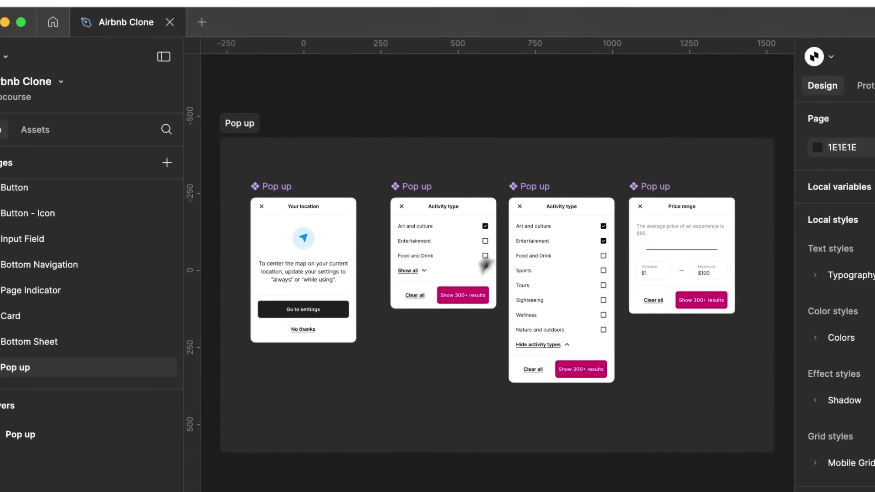
Step: Select each of the four Pop up components in turn to examine them, from Your location through Price range
click(287, 148)
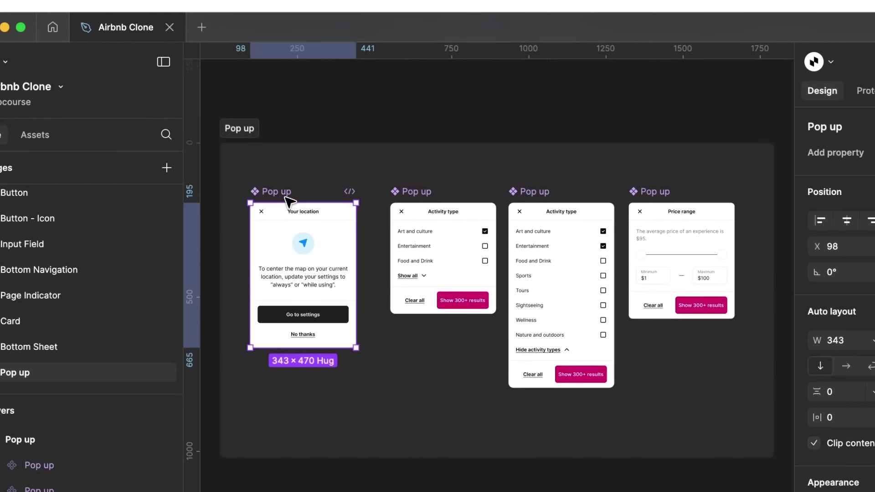
click(394, 192)
click(512, 191)
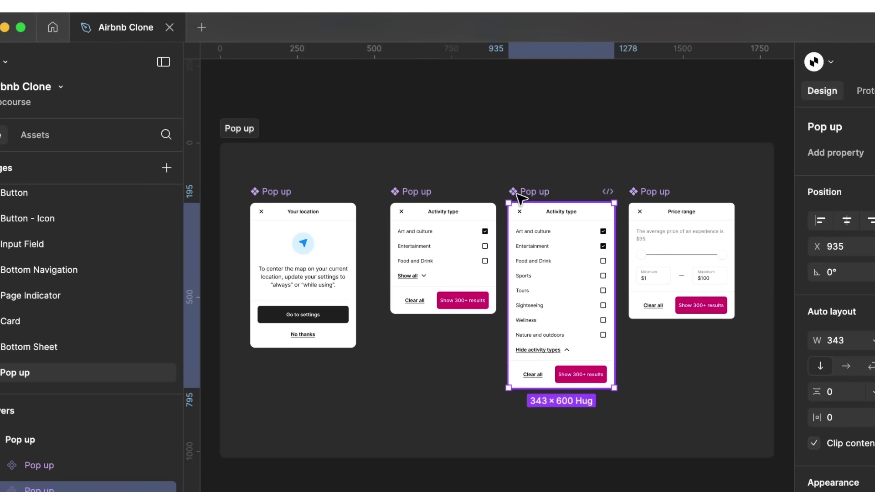
click(654, 196)
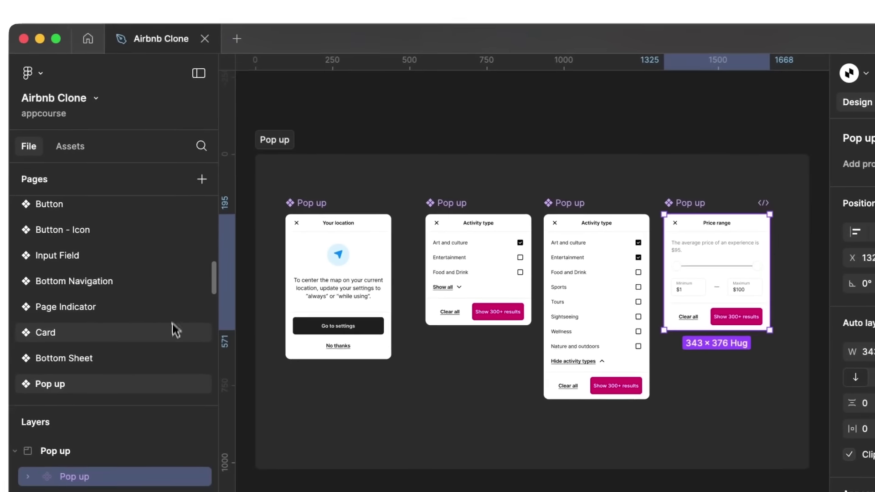
Step: Open the Chip page and inspect the Chip component set and its variant with the building icon
scroll(87, 362, down, 3)
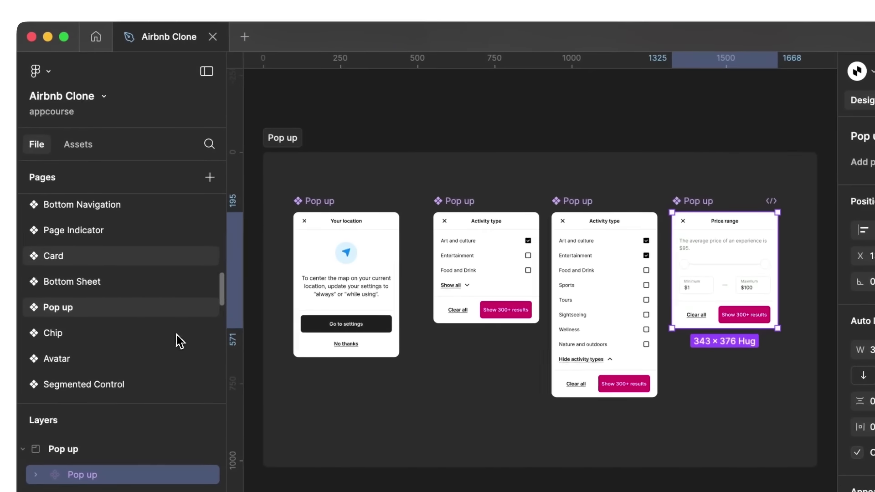
click(181, 341)
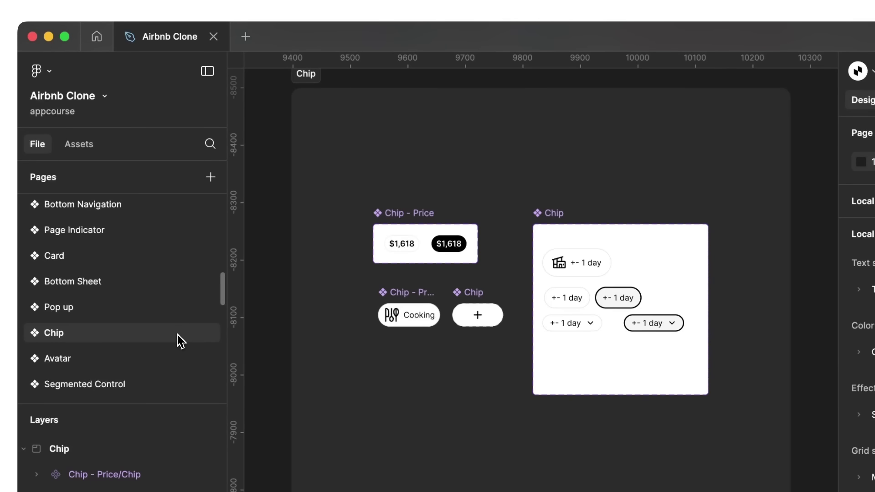
click(554, 214)
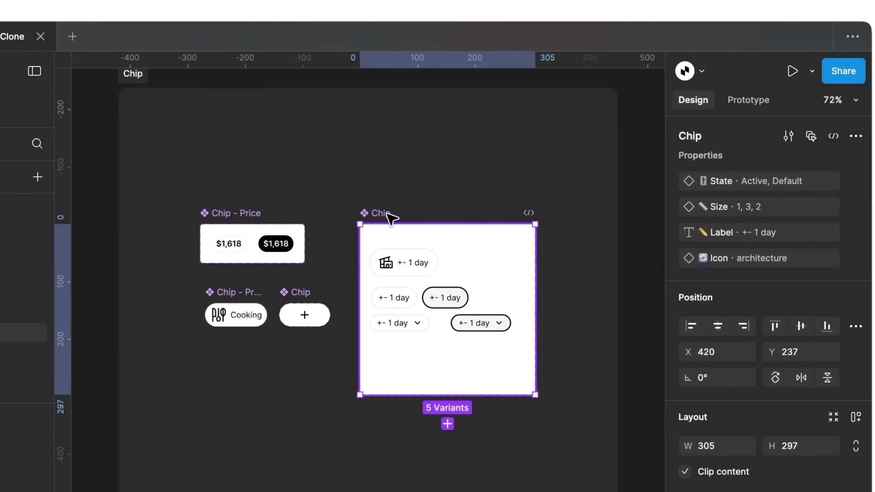
click(401, 263)
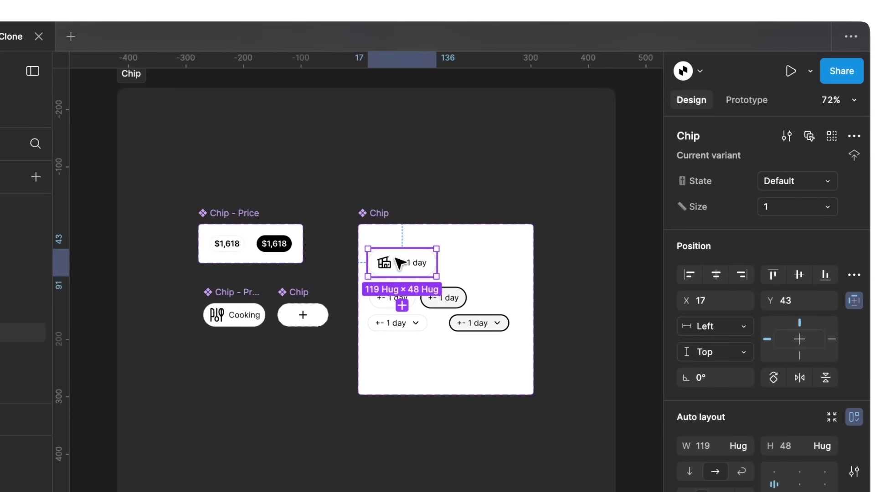
Step: Copy the Default size 2 Chip variant and paste it as an instance on empty canvas above the Chip frame
click(391, 298)
key(super+c)
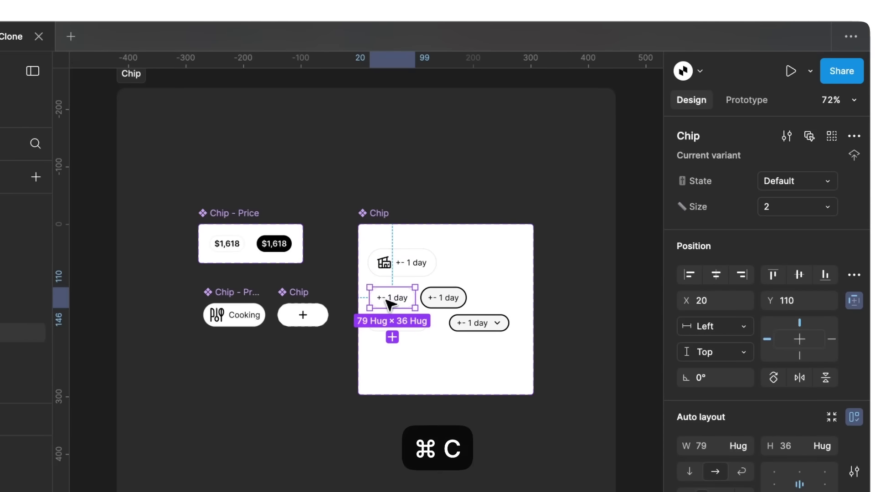
scroll(388, 302, up, 1)
scroll(386, 300, up, 6)
click(385, 300)
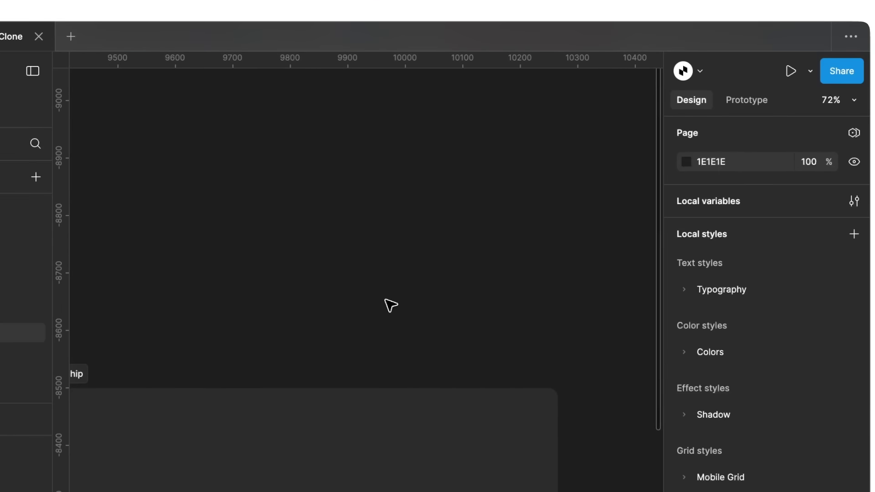
scroll(385, 300, up, 10)
key(super+v)
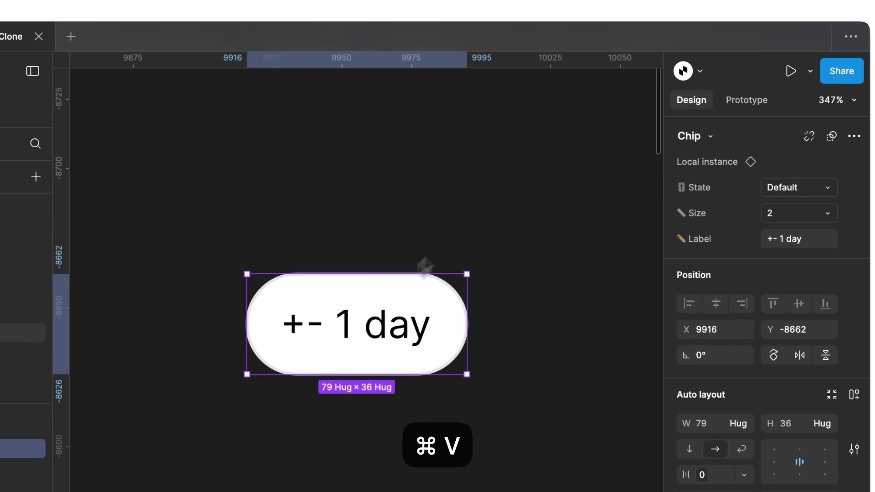
Step: Set the chip instance's size to 3
click(769, 213)
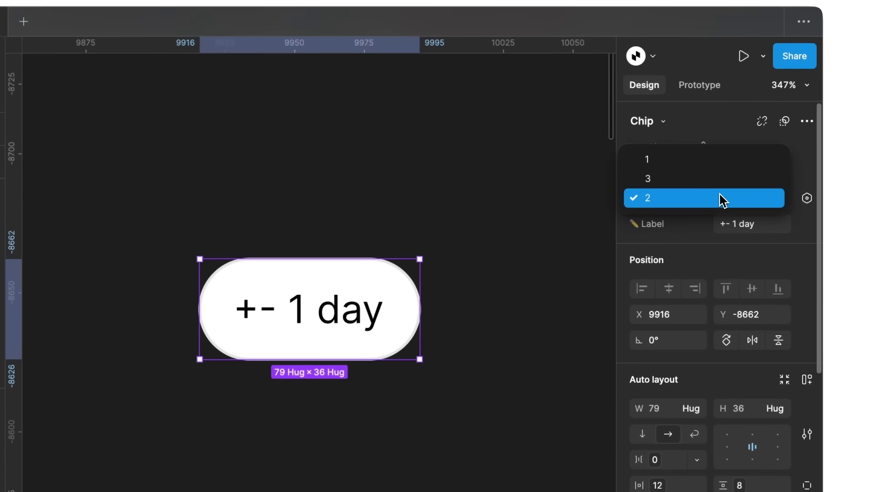
click(712, 179)
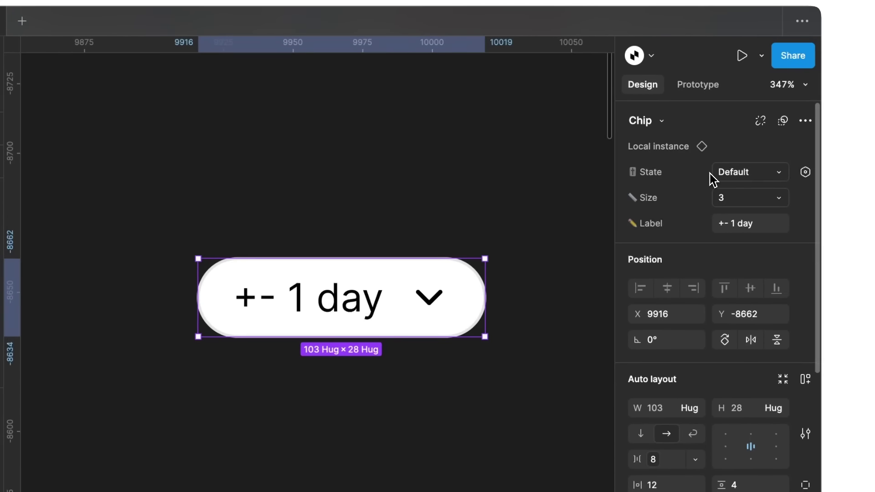
Step: Set the chip instance's state to Active and, once it has been viewed, delete the instance from the canvas
click(740, 180)
click(729, 155)
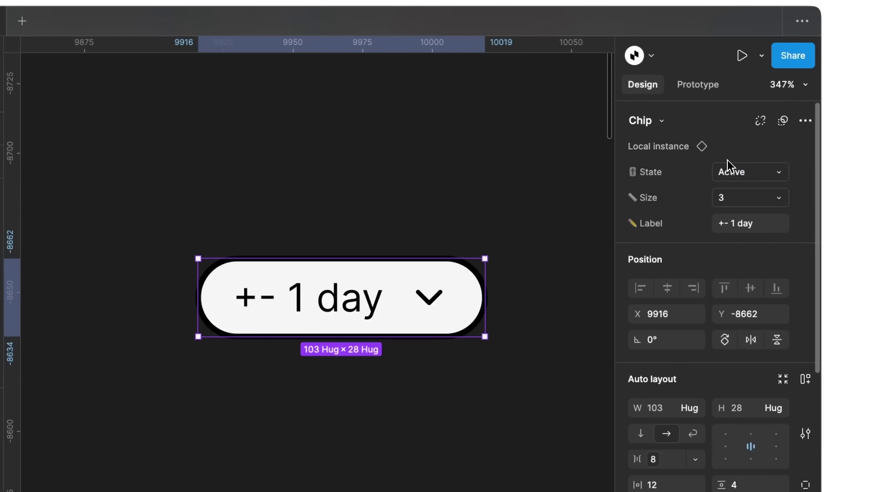
click(526, 194)
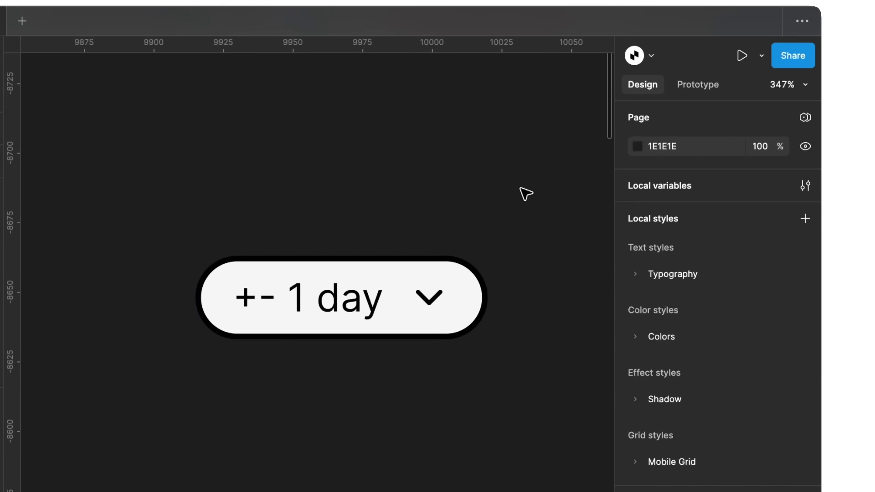
click(394, 301)
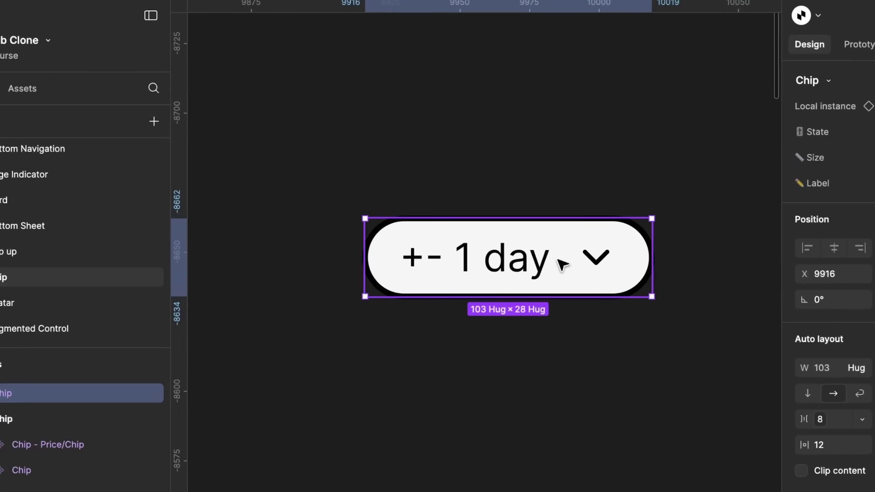
key(BackSpace)
scroll(562, 264, down, 5)
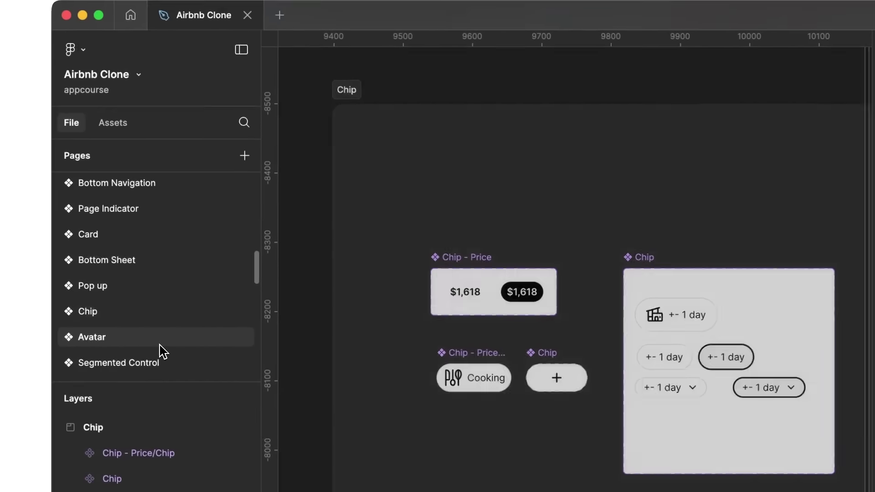
Step: Open the Avatar page and examine the Avatar component set's image, icon, badge and status variants in their different sizes
click(70, 303)
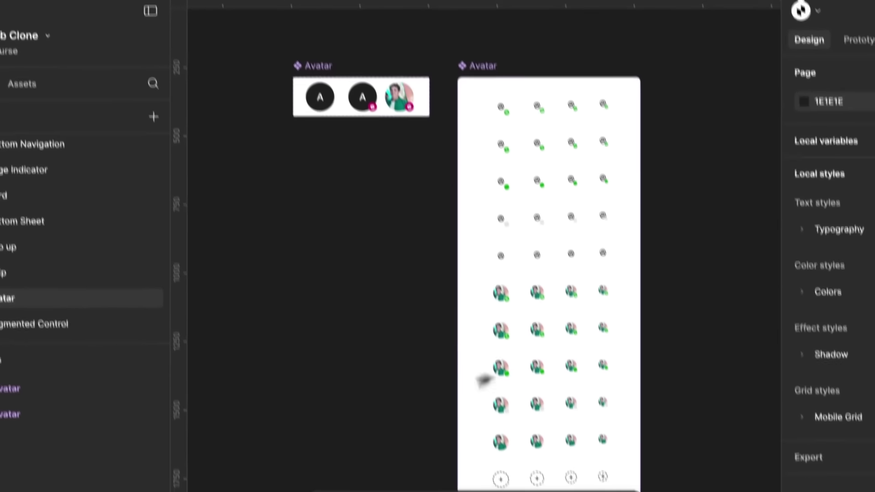
scroll(505, 276, down, 4)
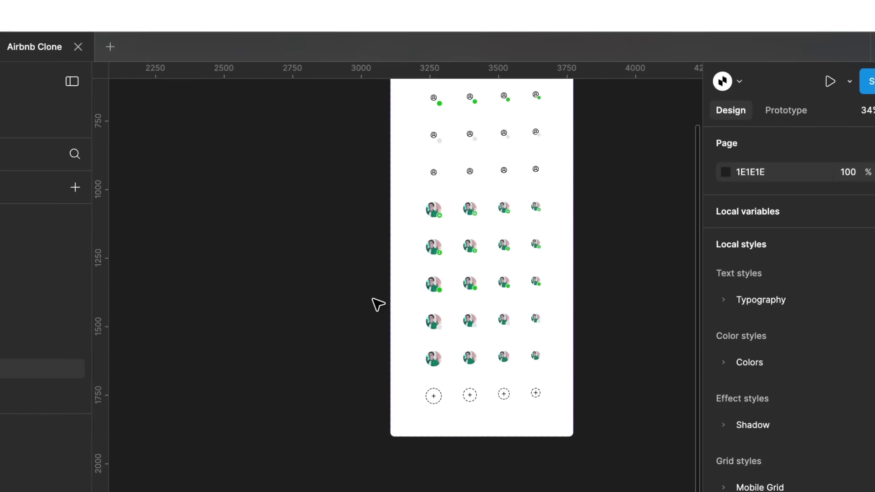
scroll(379, 303, up, 10)
scroll(378, 304, up, 10)
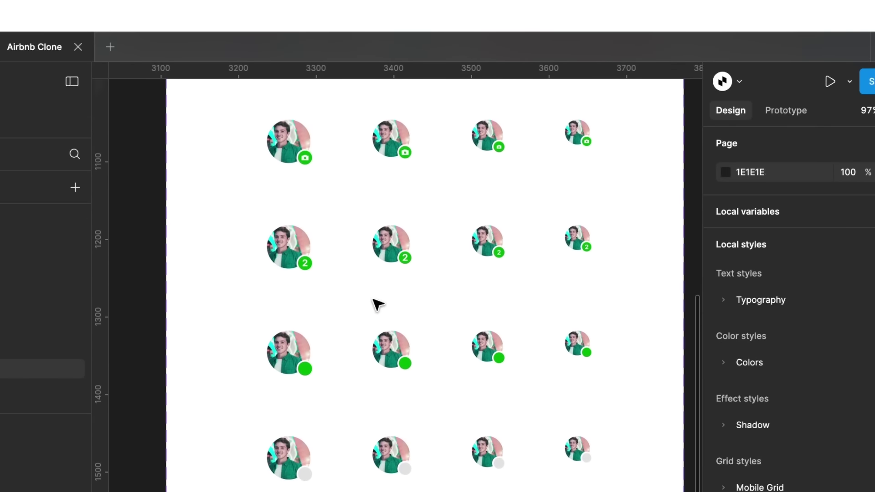
scroll(378, 308, up, 10)
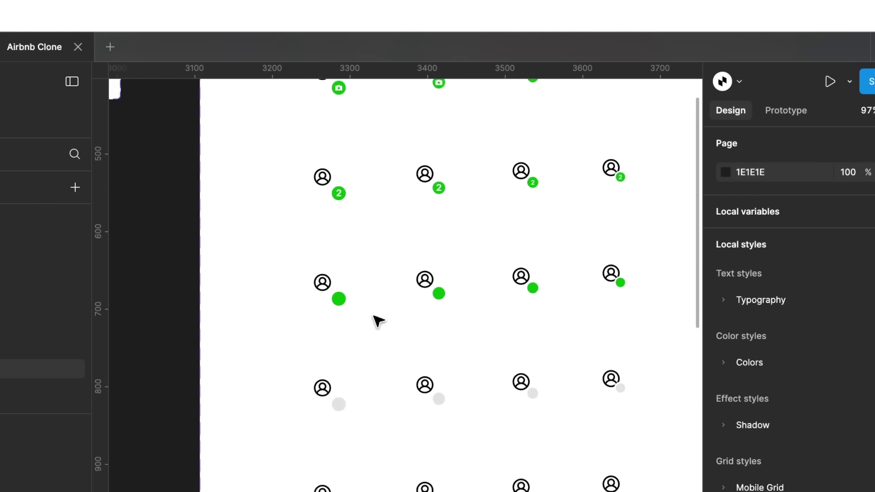
scroll(378, 321, down, 5)
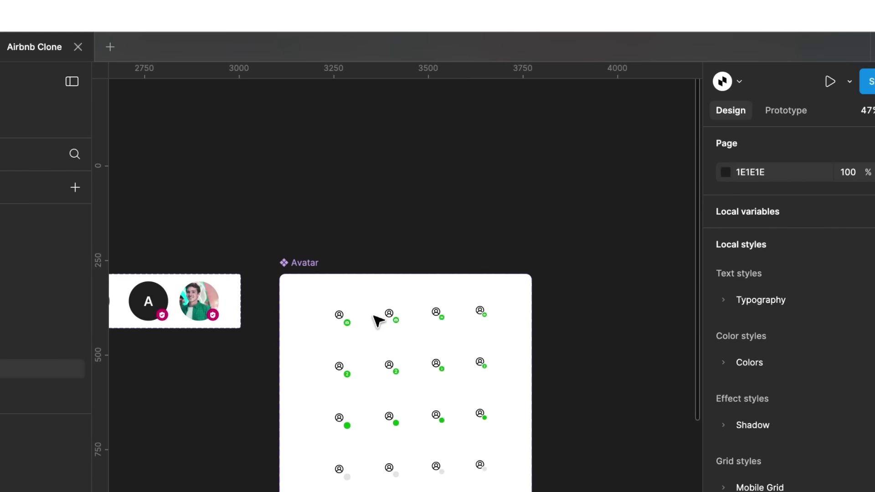
Step: Copy the size 4 Avatar variant with the Icon state and paste it as an instance on empty canvas above the set
click(344, 318)
key(super+c)
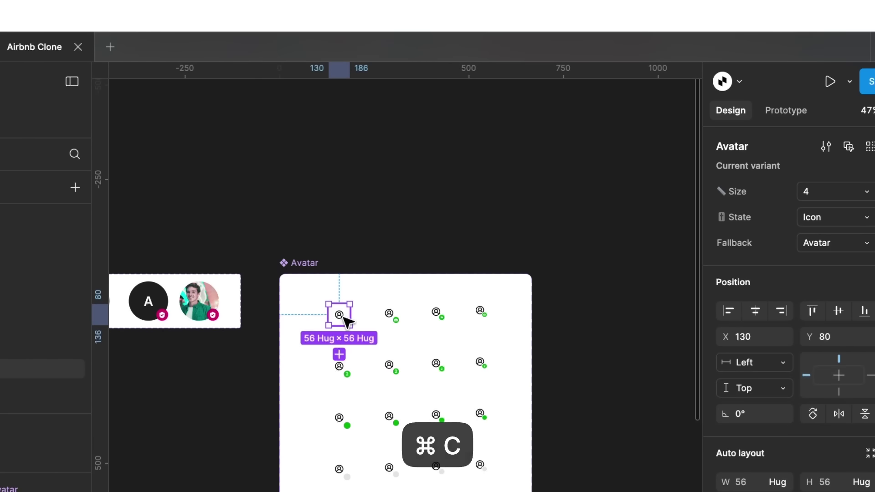
click(354, 264)
scroll(354, 264, up, 10)
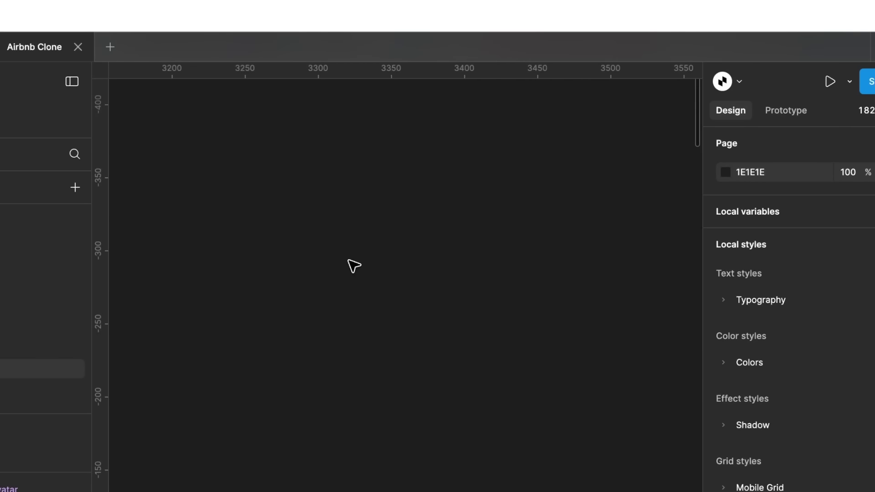
key(super+v)
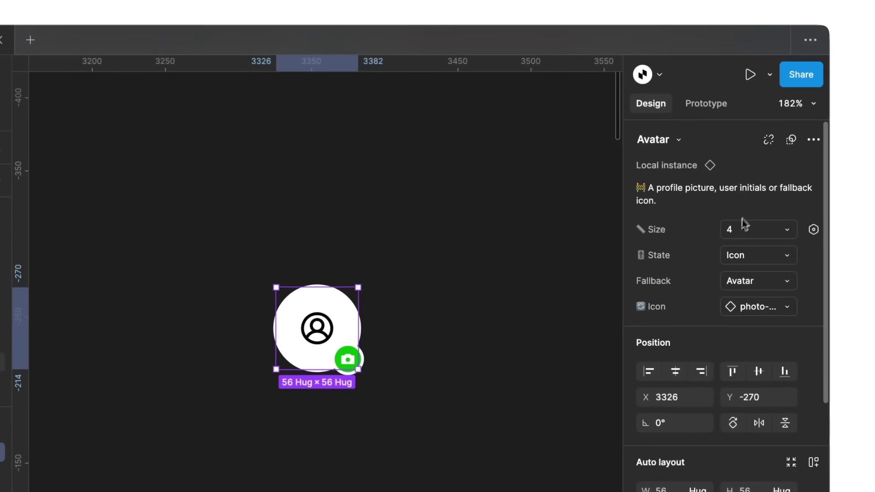
Step: Set the avatar instance to size 3, state Default and fallback Image, and delete the instance after viewing it
click(743, 224)
click(746, 220)
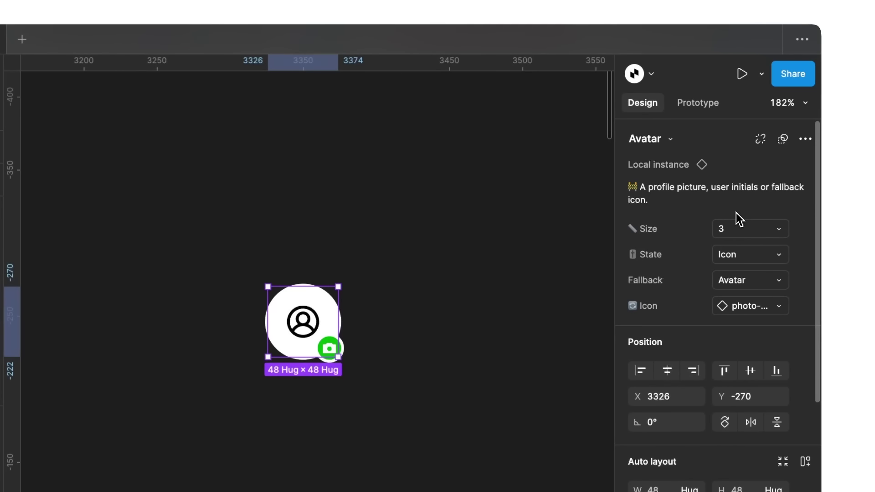
click(767, 262)
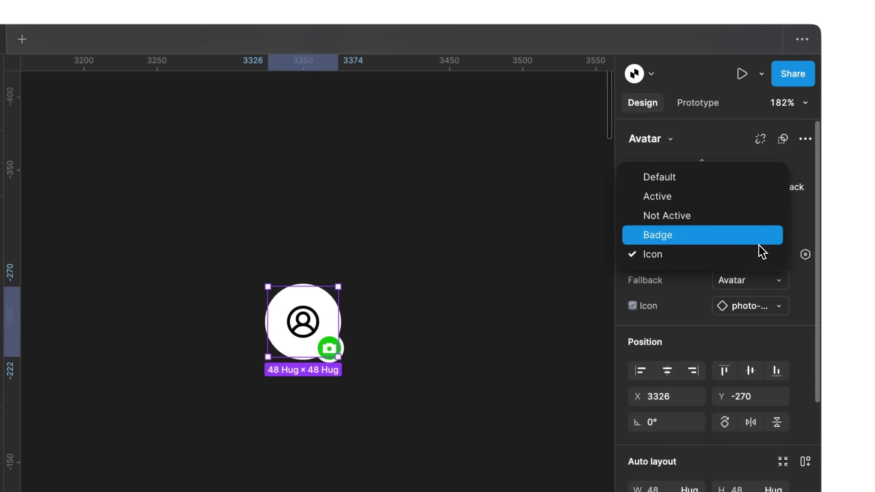
click(722, 182)
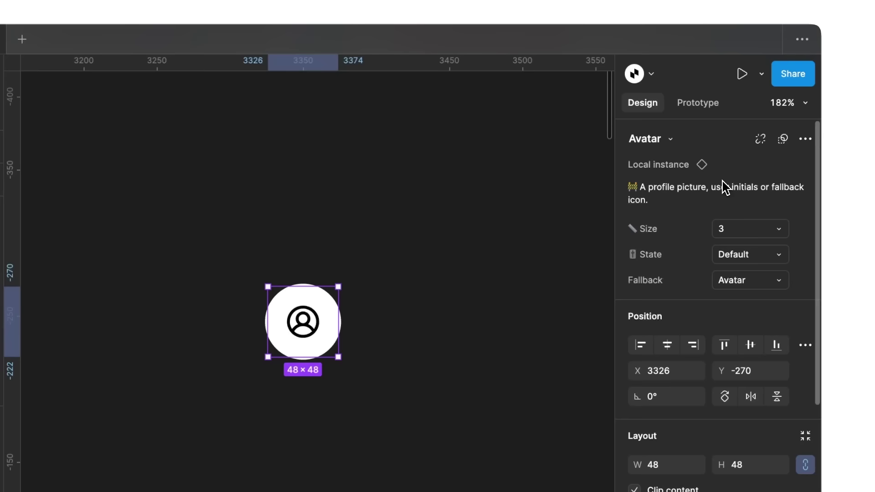
click(746, 280)
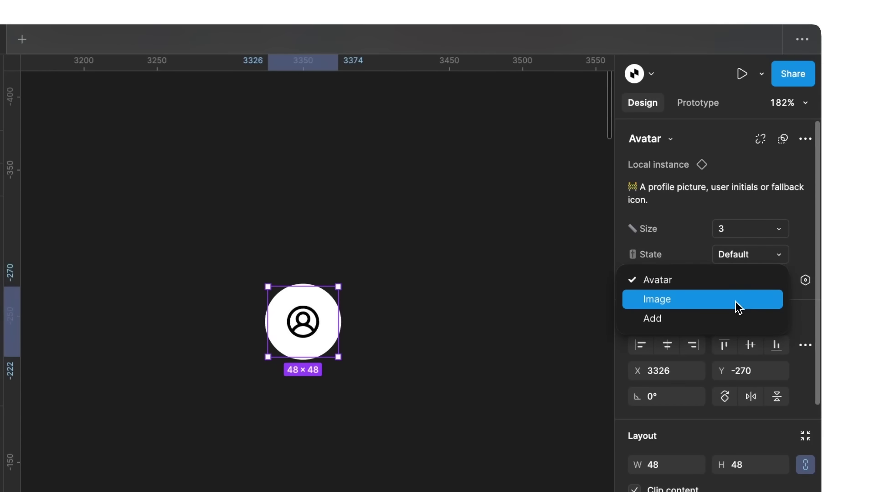
click(736, 302)
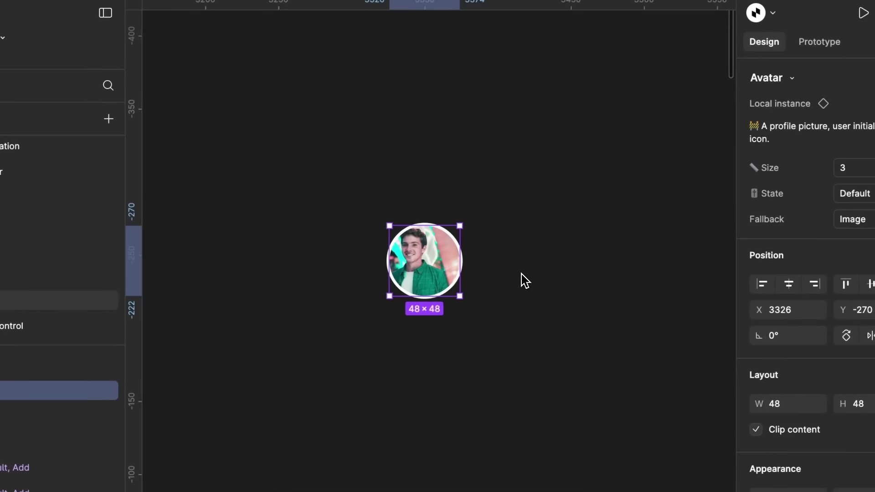
key(BackSpace)
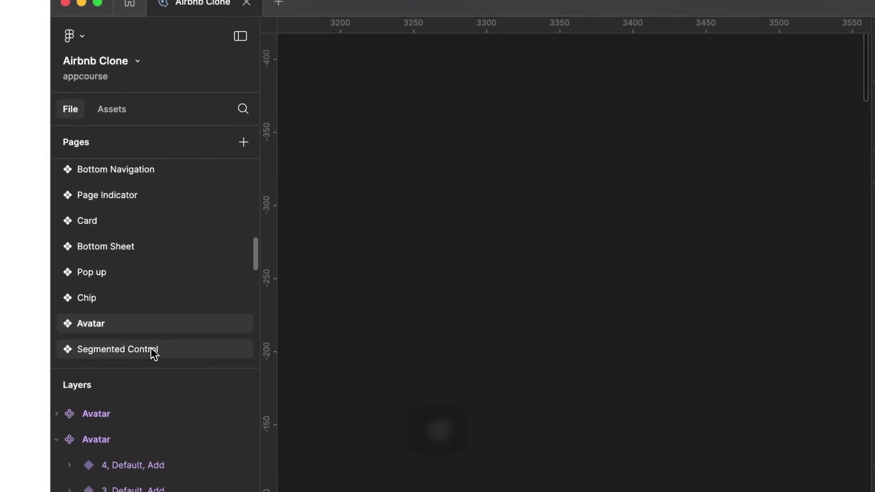
Step: Open the Segmented Control page and paste an instance of its three-tab variant on the empty canvas below the component sets
click(154, 353)
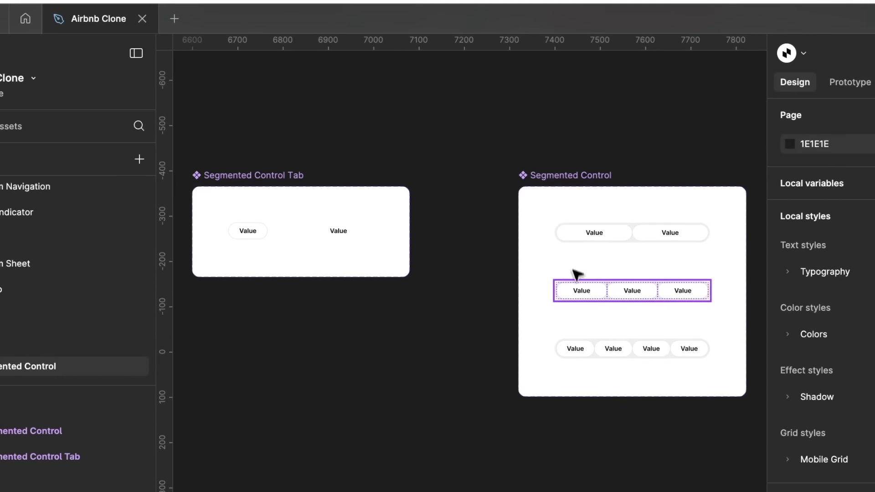
click(576, 293)
key(super+c)
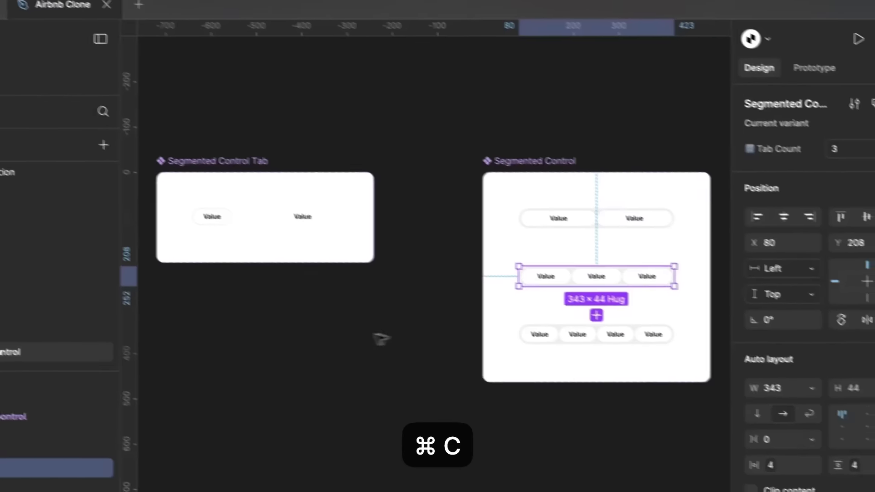
click(353, 382)
scroll(351, 383, right, 10)
scroll(321, 333, up, 5)
key(super+v)
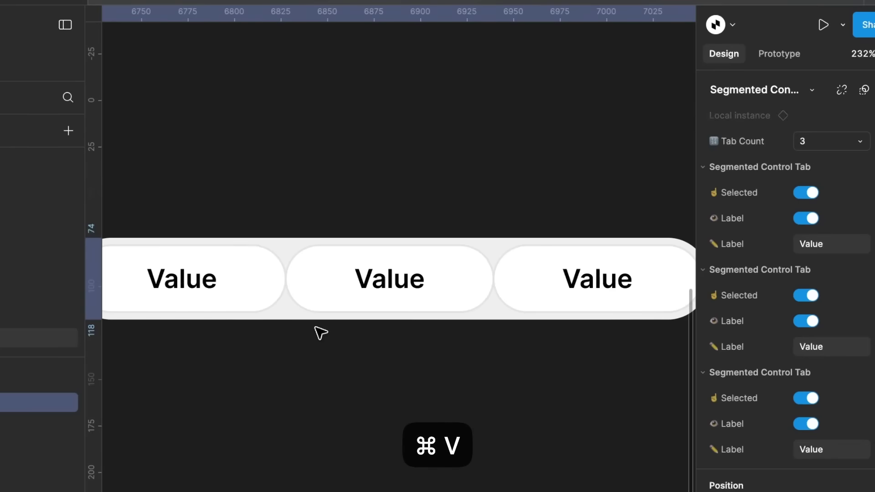
scroll(322, 333, down, 3)
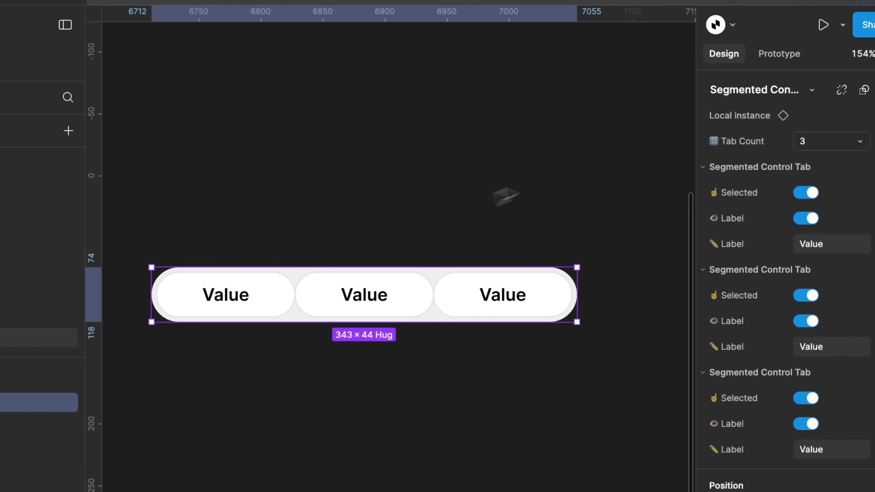
Step: Turn off Selected for the segmented control instance's second and third tabs, and label the second tab "Option 2"
click(806, 296)
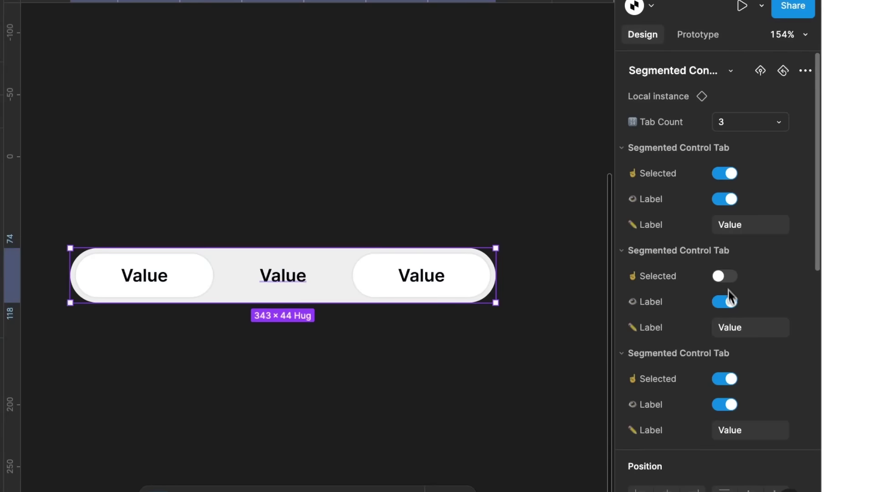
click(729, 379)
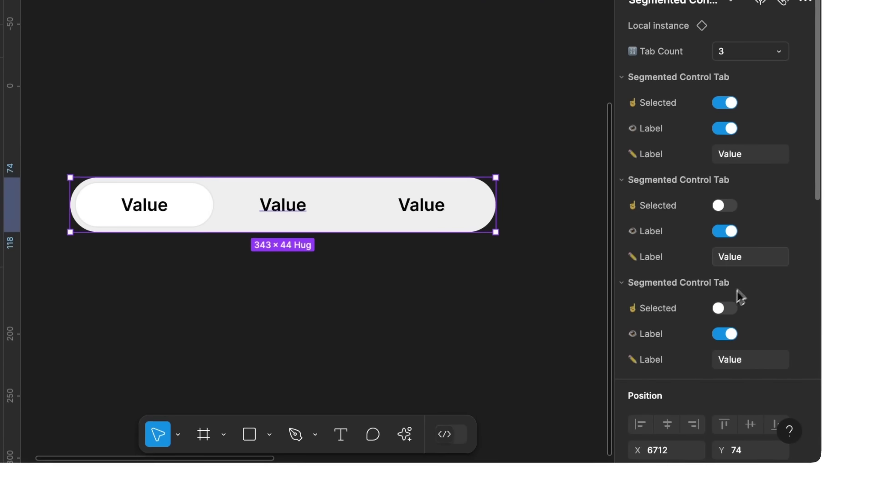
click(756, 261)
text(Option 2)
key(Return)
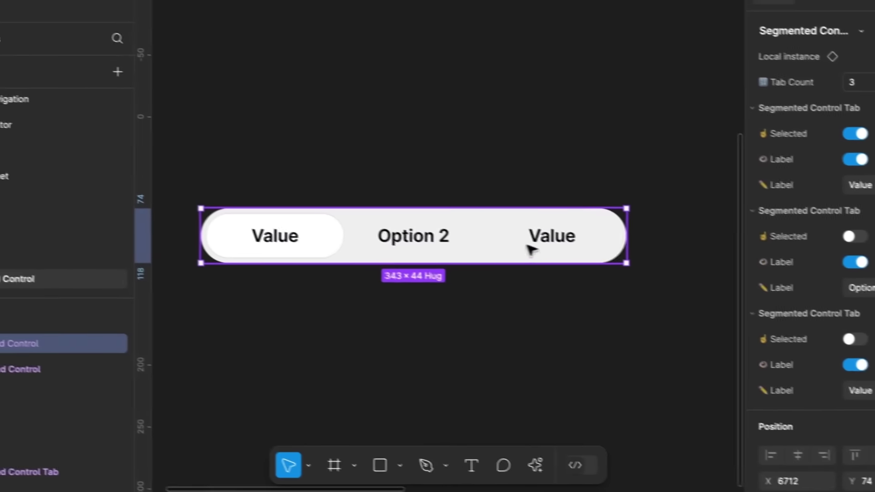
Step: Delete the segmented control instance and open the Top Navigation page
key(BackSpace)
scroll(559, 254, up, 3)
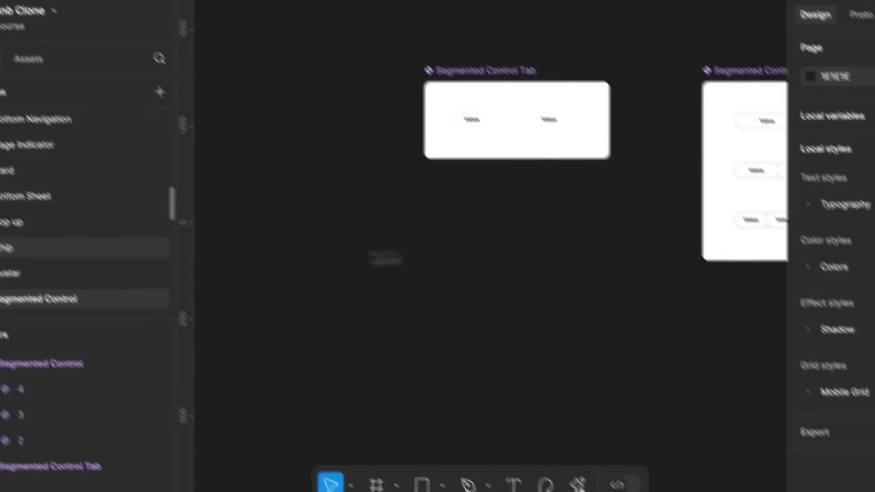
scroll(49, 250, down, 3)
click(59, 236)
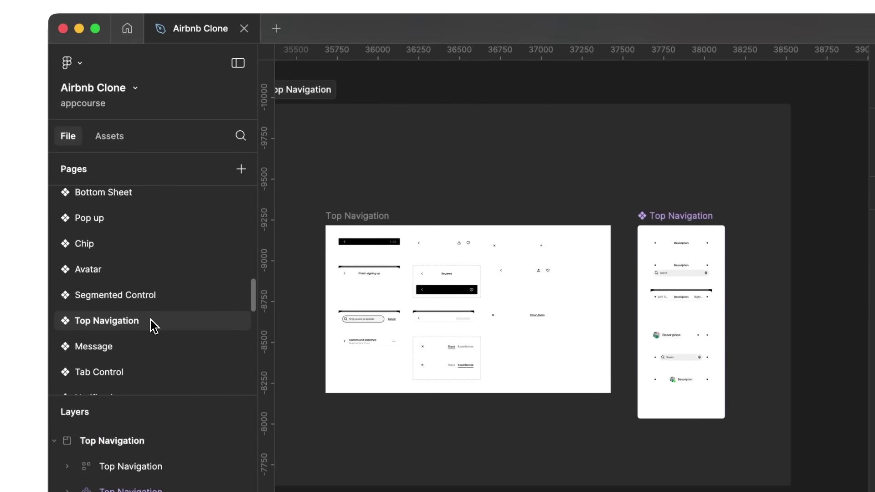
Step: Examine the Top Navigation examples and component set, selecting the title-only, Title + Search, Modal and Profile variants in turn
scroll(280, 253, up, 10)
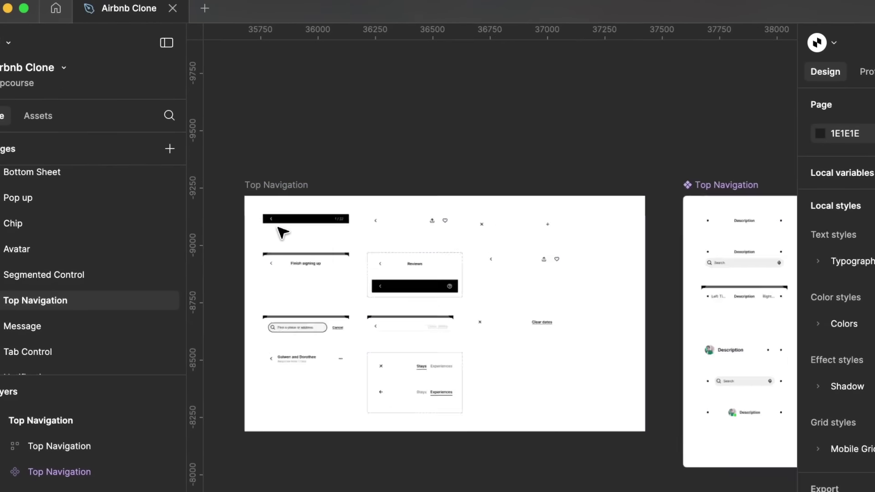
scroll(282, 233, right, 10)
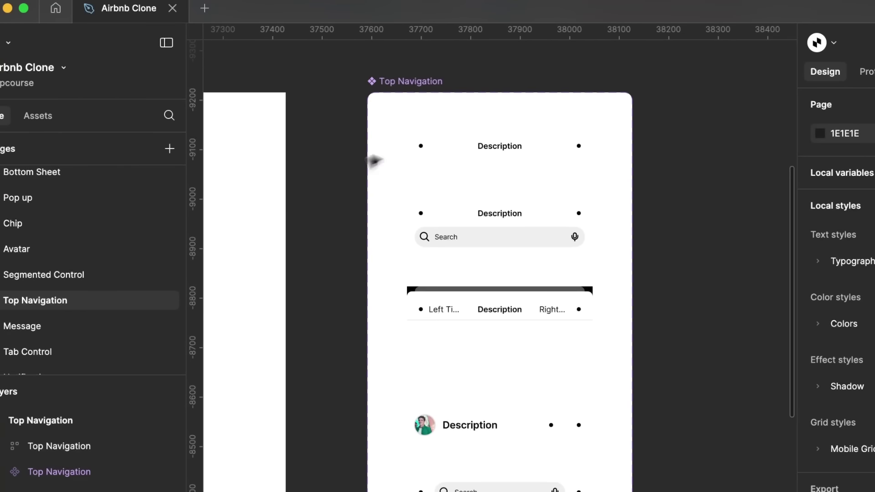
click(506, 155)
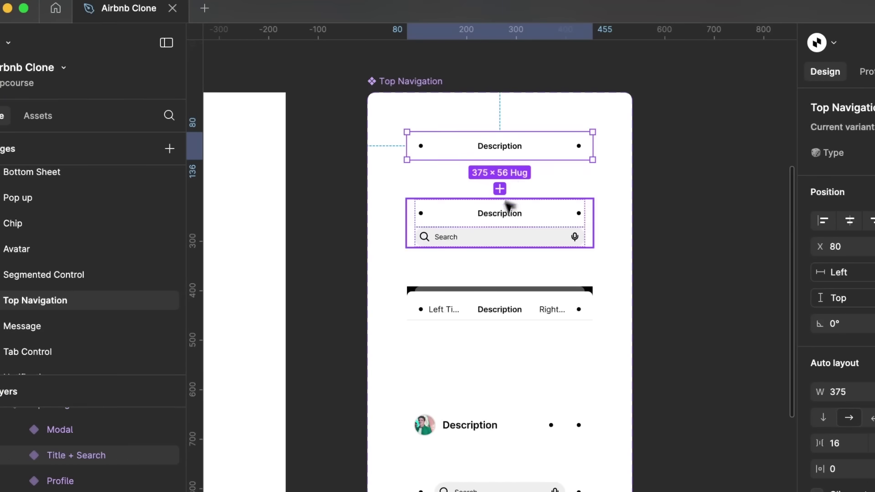
click(492, 214)
click(472, 306)
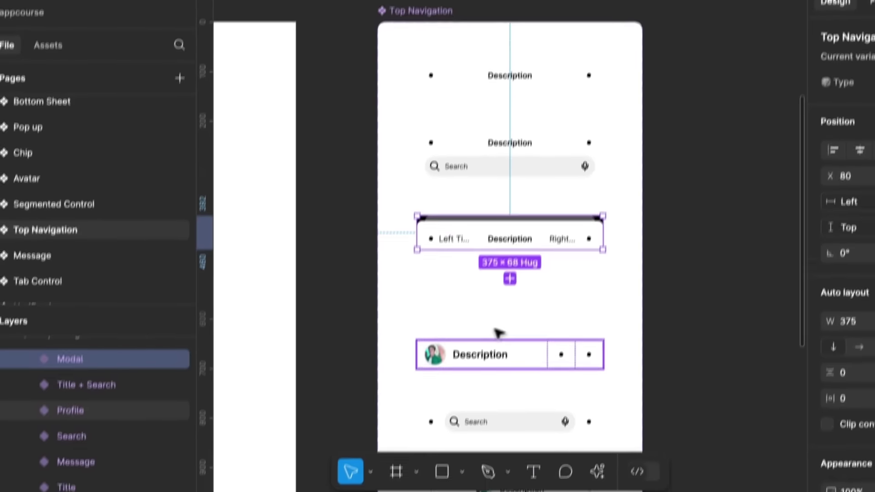
click(459, 425)
scroll(460, 425, down, 5)
scroll(479, 312, down, 5)
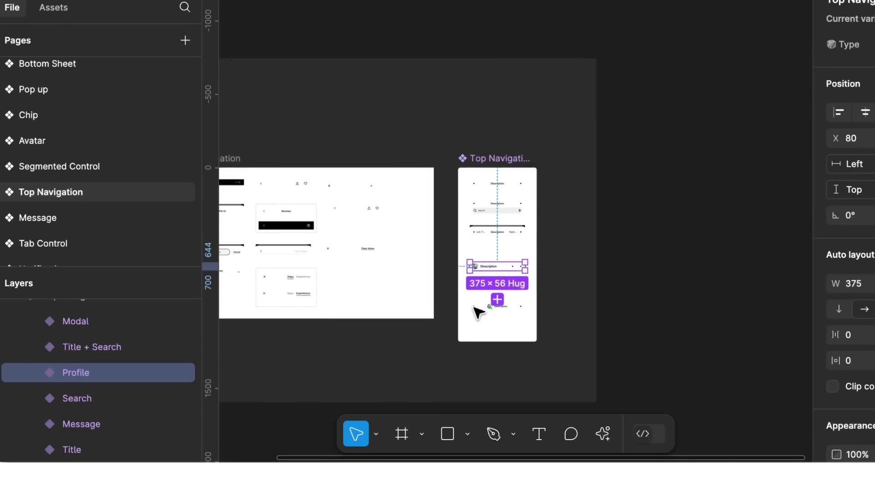
click(446, 318)
scroll(445, 318, down, 2)
scroll(445, 321, up, 3)
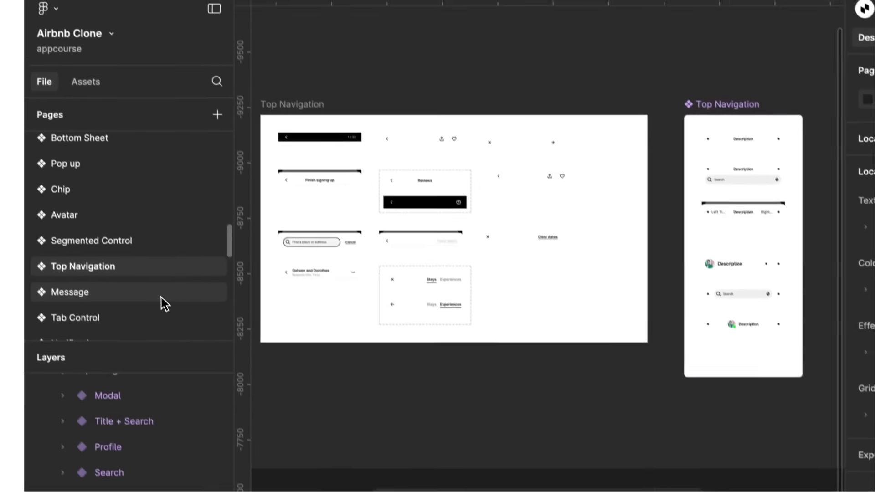
Step: Open the Message page and select the message preview component set to inspect its properties
click(127, 222)
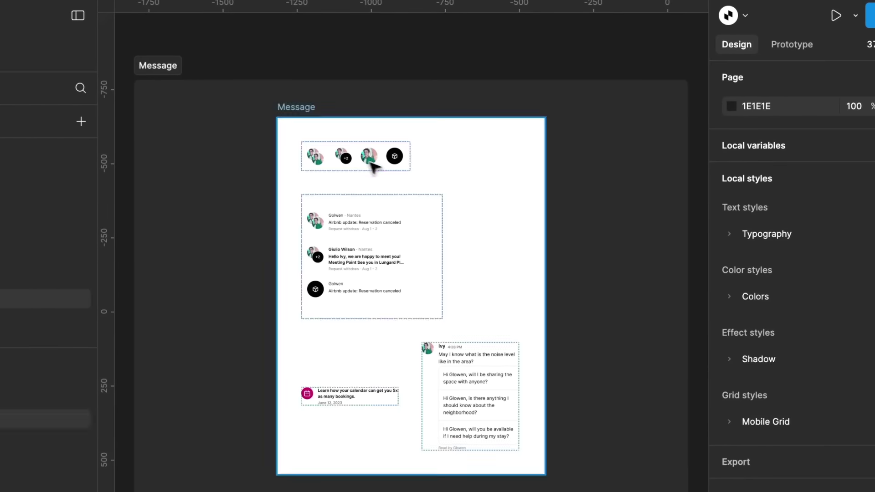
scroll(370, 225, up, 5)
click(368, 226)
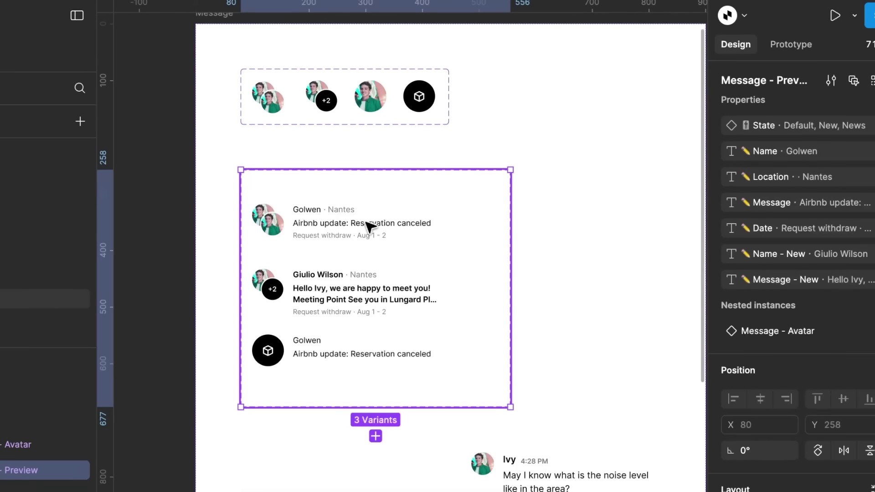
Step: Select the Default, New and News variants of the message preview in turn to inspect them
click(368, 226)
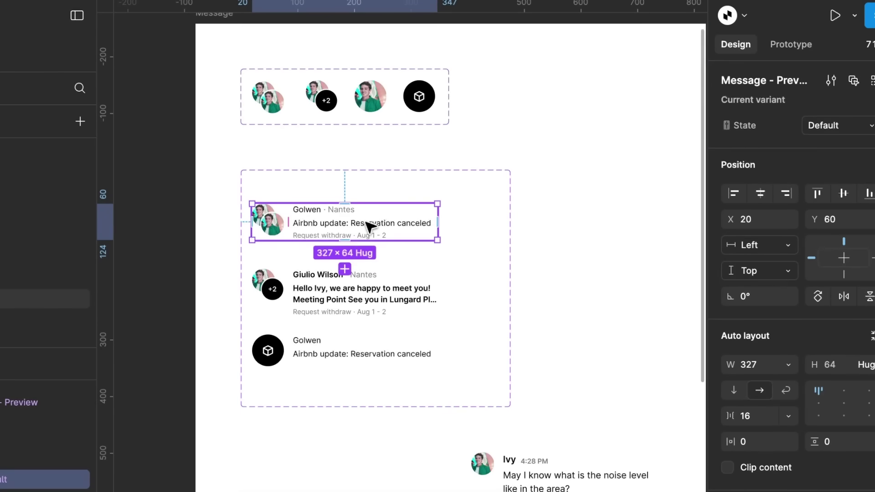
click(356, 294)
click(361, 360)
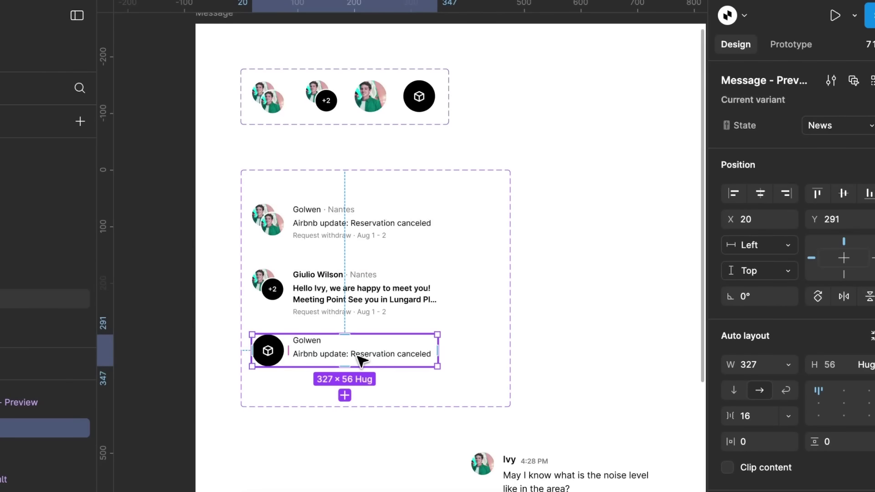
Step: Copy the Default message preview variant and paste it as an instance on empty canvas outside the frame
click(355, 238)
key(super+c)
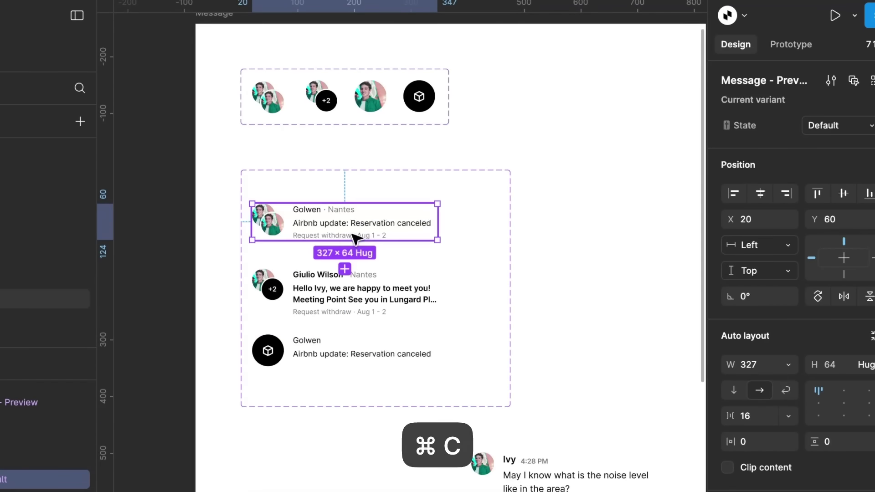
scroll(356, 238, up, 10)
click(357, 239)
scroll(357, 238, up, 10)
scroll(358, 238, left, 15)
key(super+v)
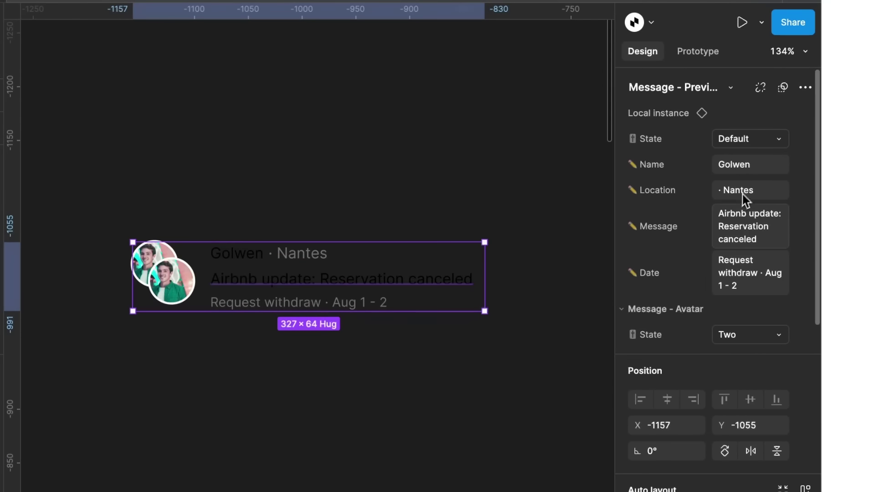
Step: Set the message preview instance's avatar State to + 2 and its own State to New, and delete the instance
click(732, 338)
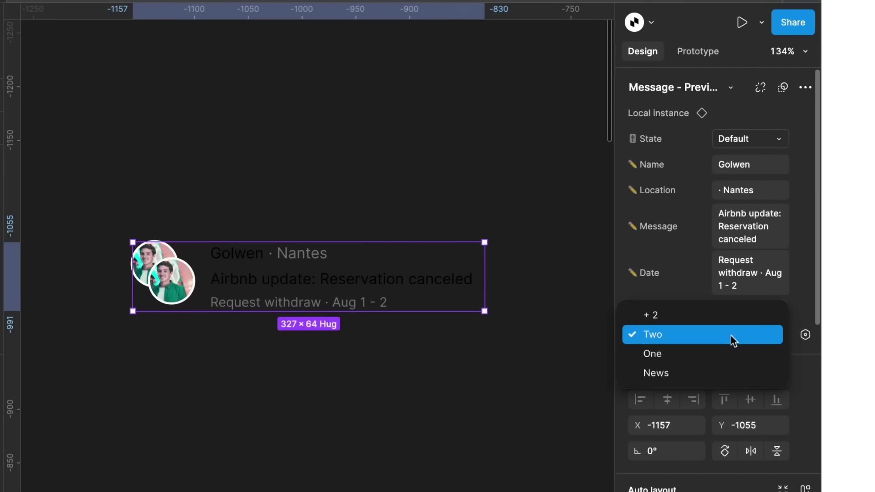
click(718, 318)
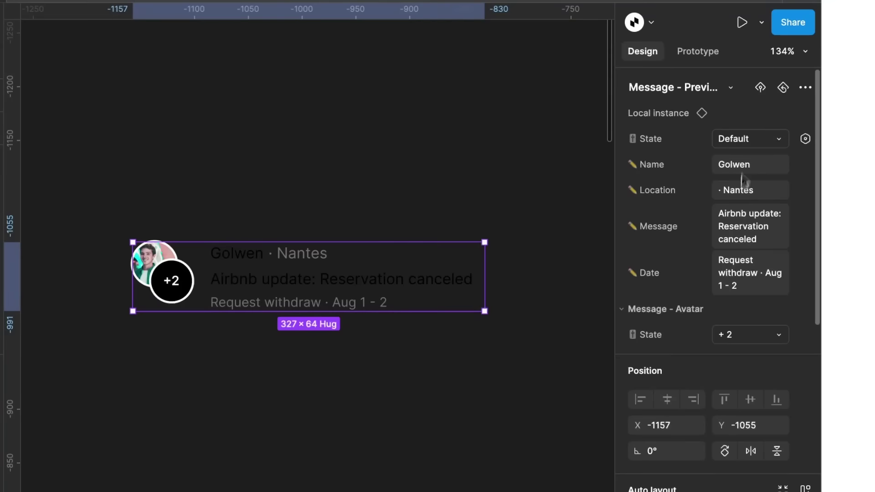
click(747, 139)
click(746, 160)
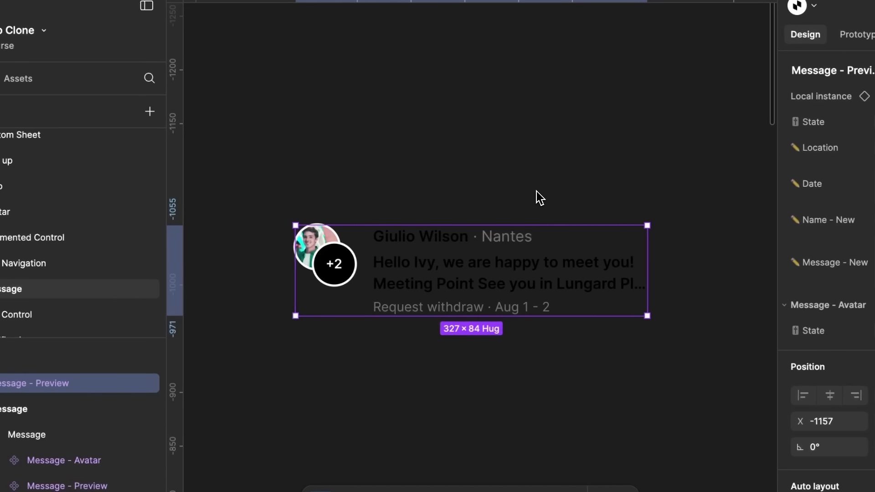
key(BackSpace)
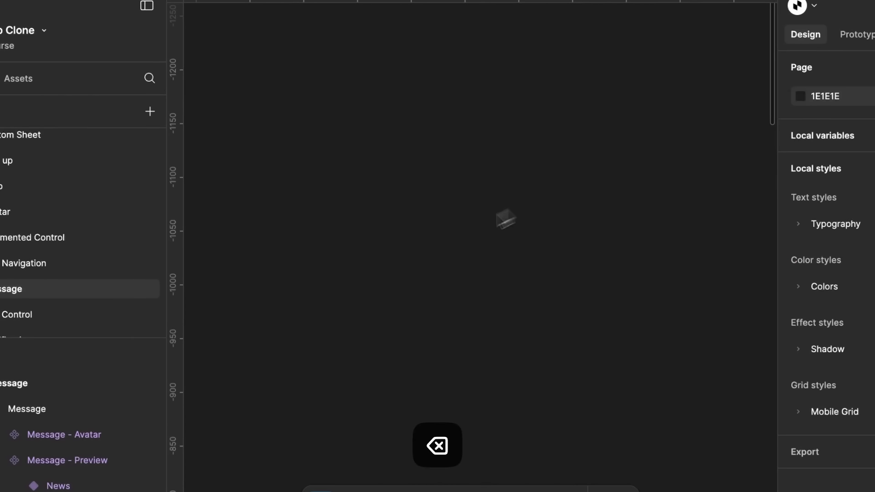
Step: Open the Tab Control page and select the Tab Control component and the Tab component set to inspect them
click(92, 321)
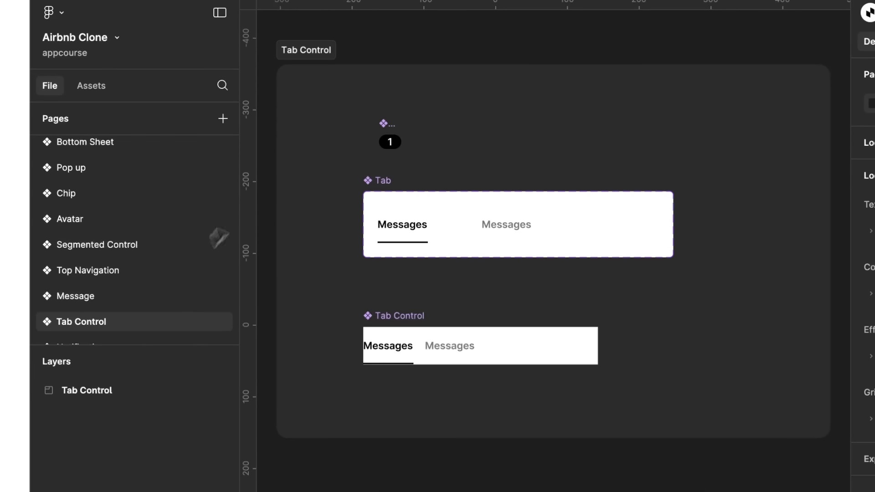
click(402, 318)
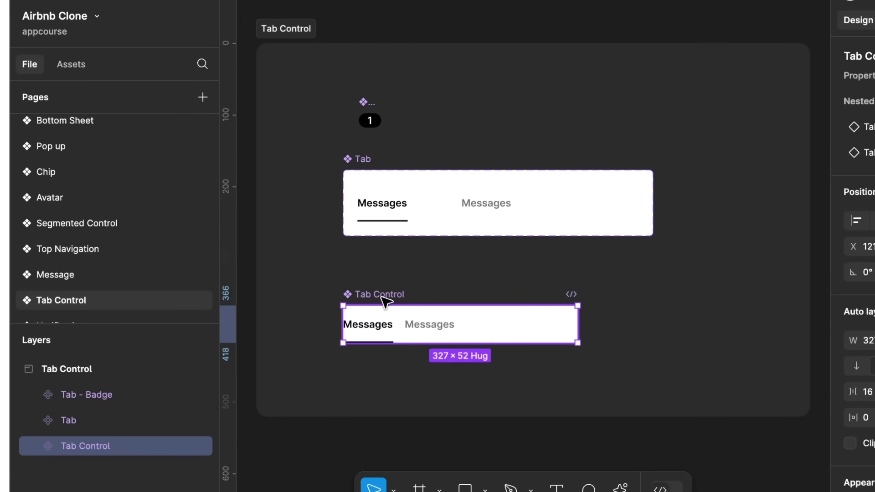
click(364, 169)
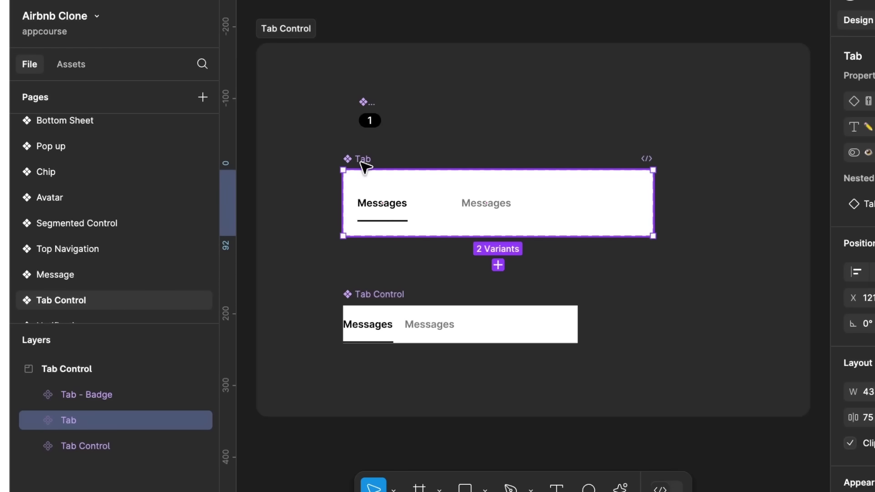
Step: Open the Notification page, select its two notification components in turn, and open the Badge page
scroll(137, 248, down, 3)
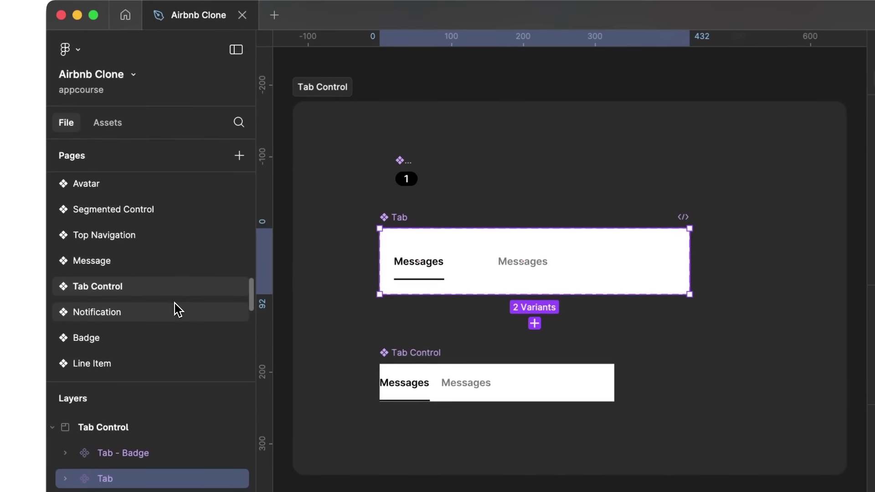
click(173, 315)
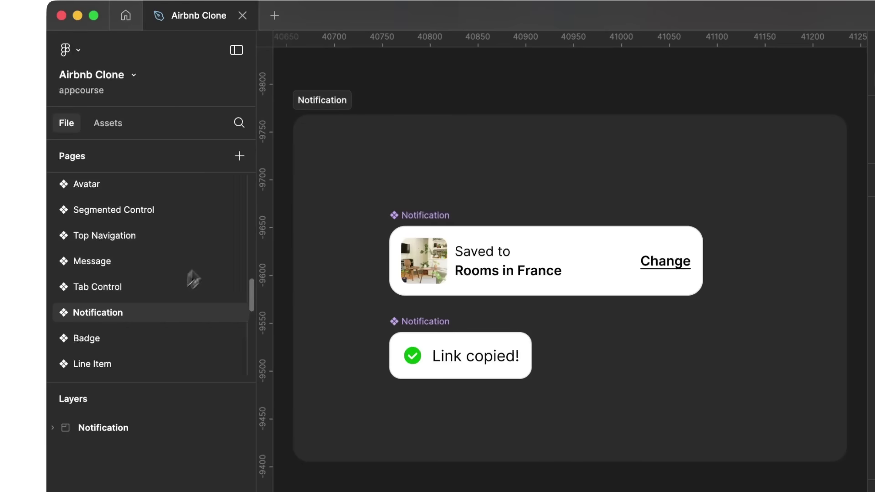
click(412, 214)
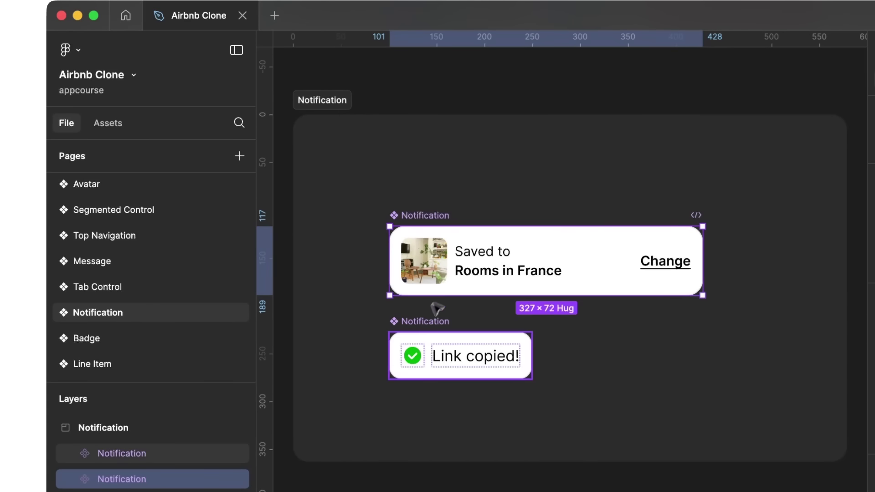
click(413, 326)
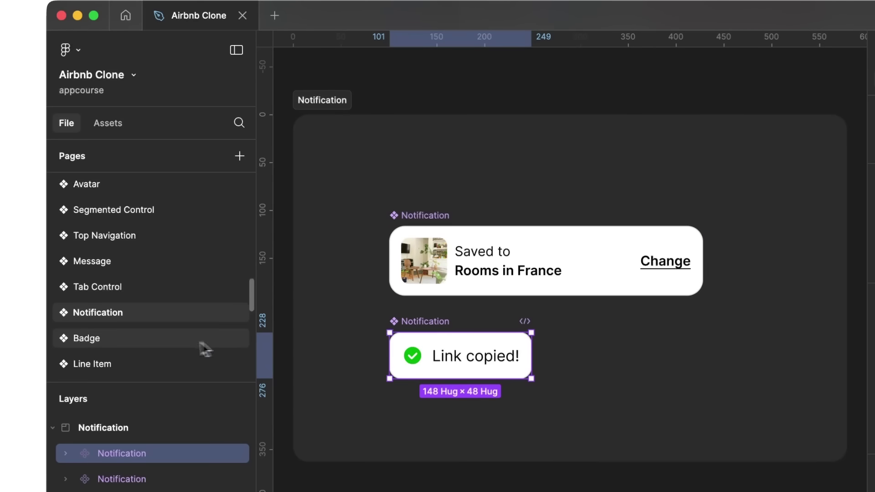
click(176, 347)
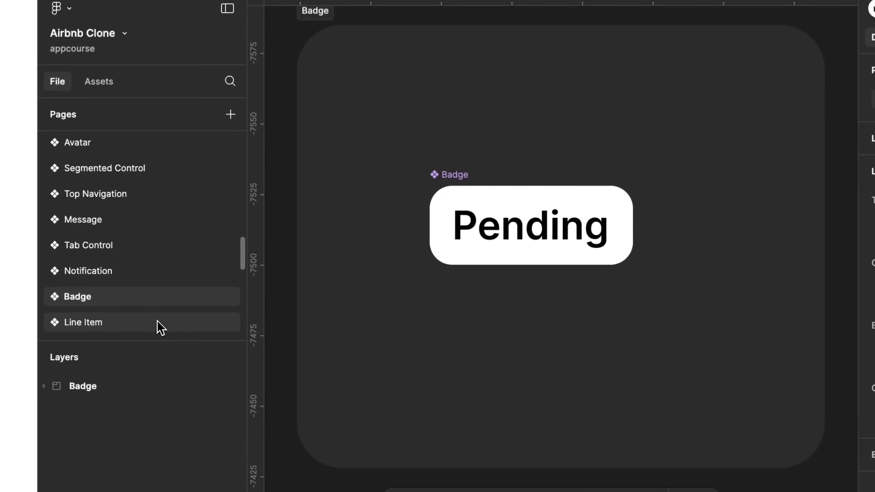
Step: Open the Line Item page and inspect the Amount component set with its Active and Default variants
click(160, 326)
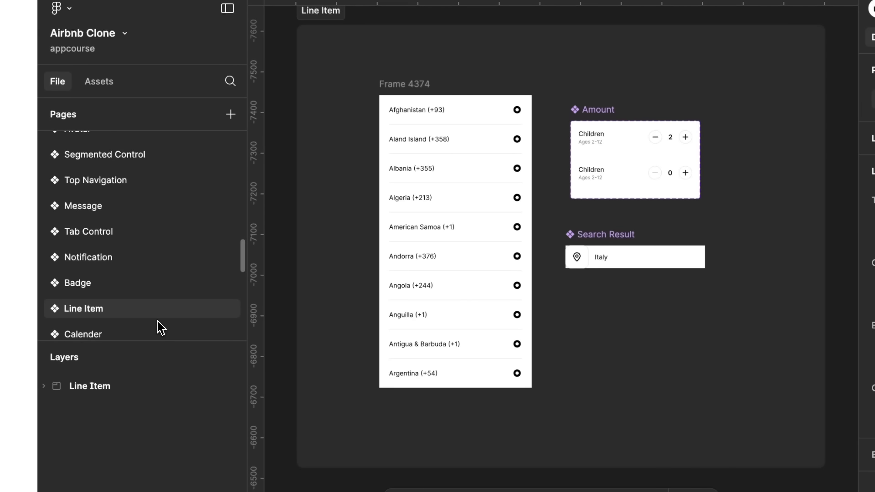
click(573, 122)
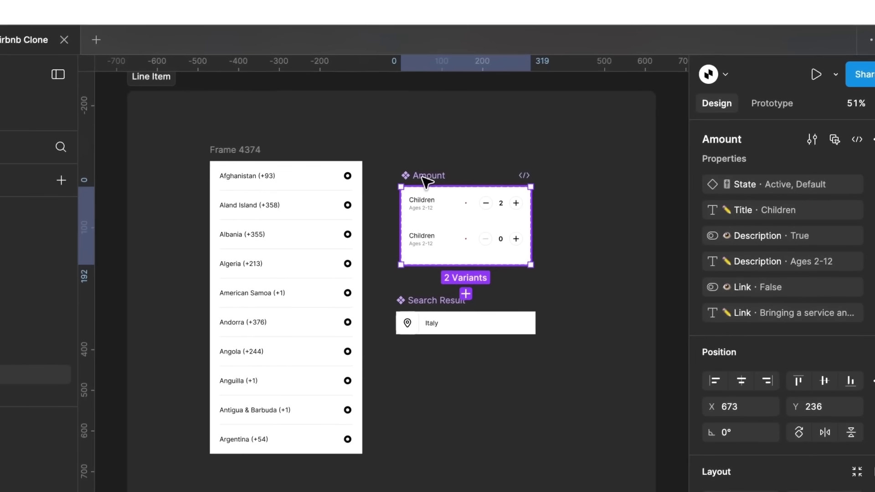
scroll(596, 118, right, 2)
ctrl+scroll(424, 184, up, 5)
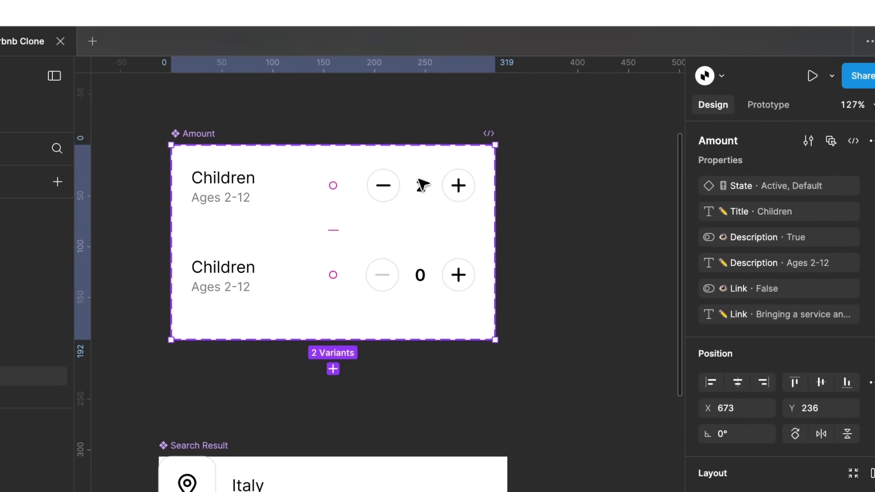
click(416, 193)
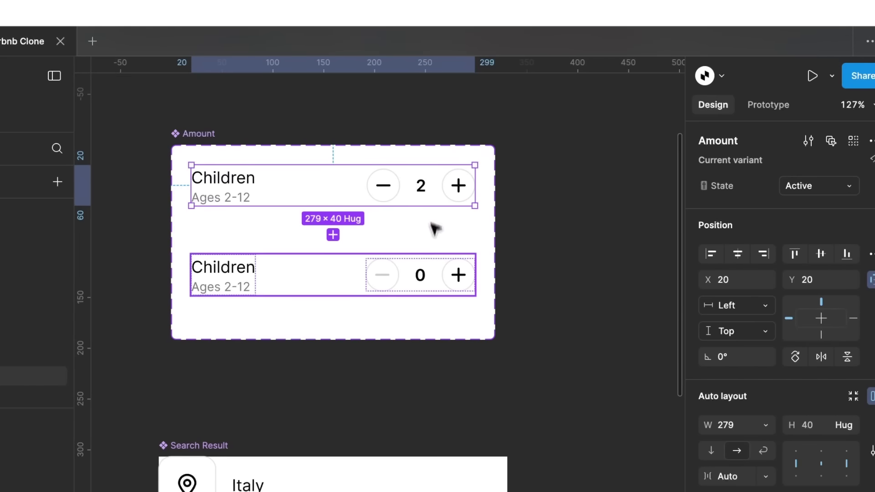
click(406, 282)
Step: Copy the Active variant of Amount and paste it as an instance on empty canvas
click(419, 183)
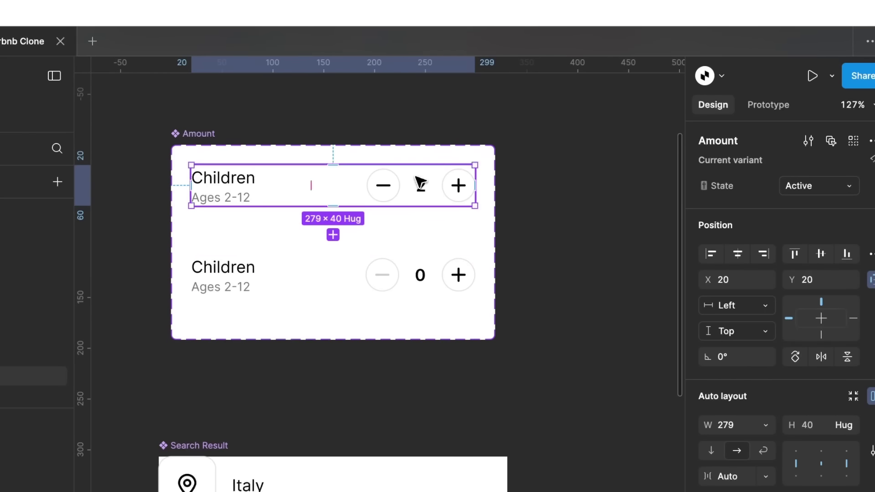
key(super+c)
key(Page_Down)
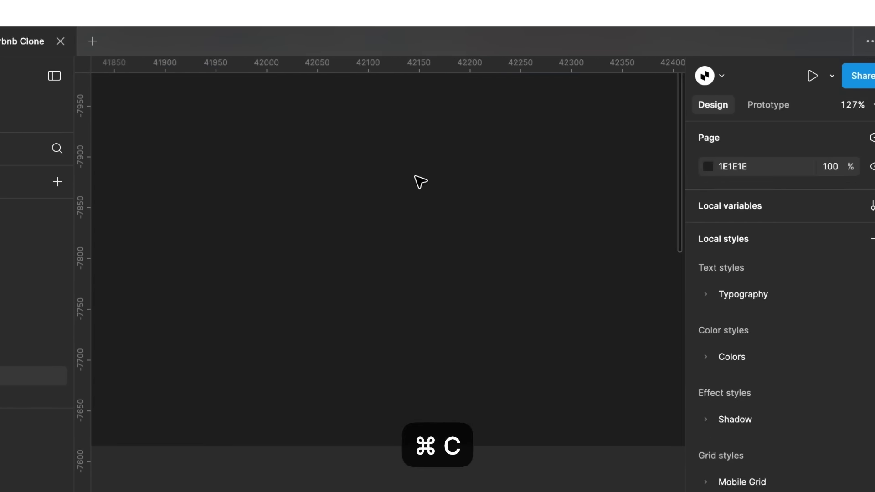
key(super+v)
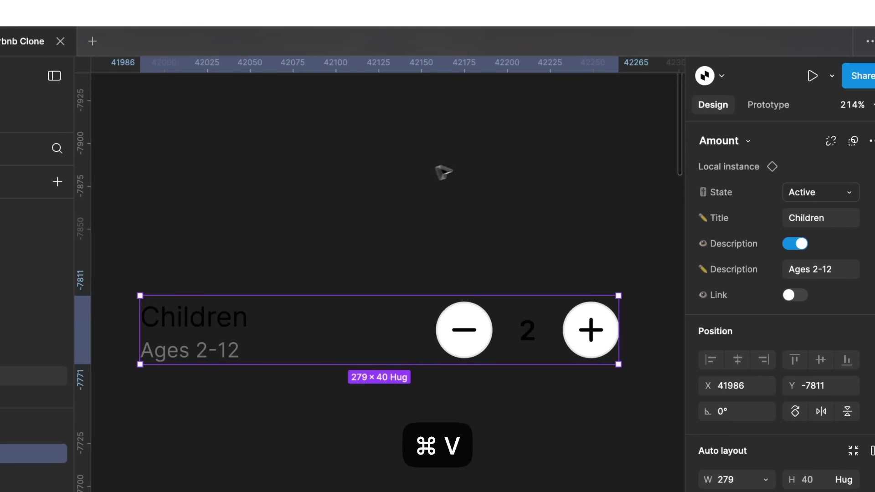
Step: Switch the Amount instance's State to Default and back to Active
click(796, 192)
click(801, 209)
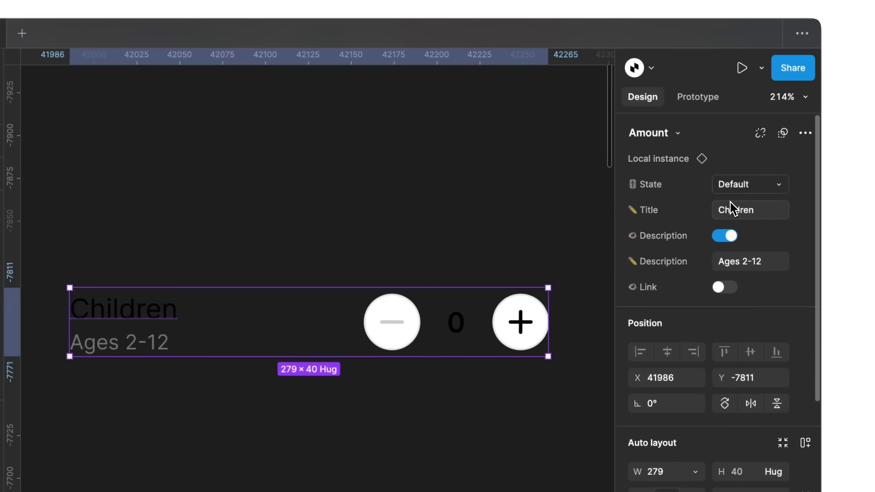
click(741, 188)
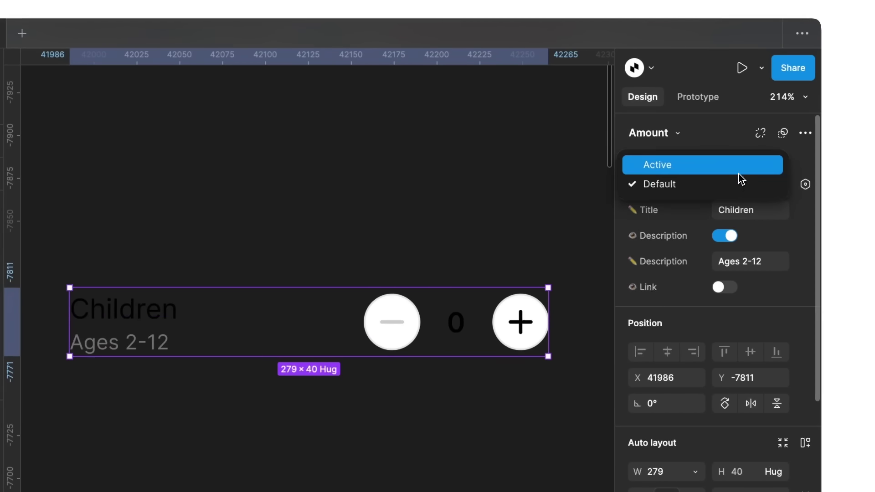
click(739, 178)
Step: Toggle the Amount instance's Description off and on and its Link on and off, and delete the instance
click(723, 236)
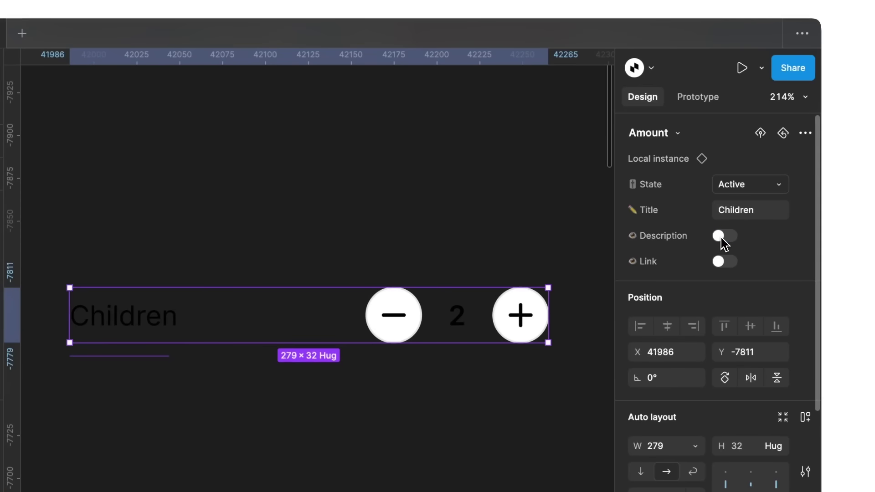
click(724, 236)
click(725, 288)
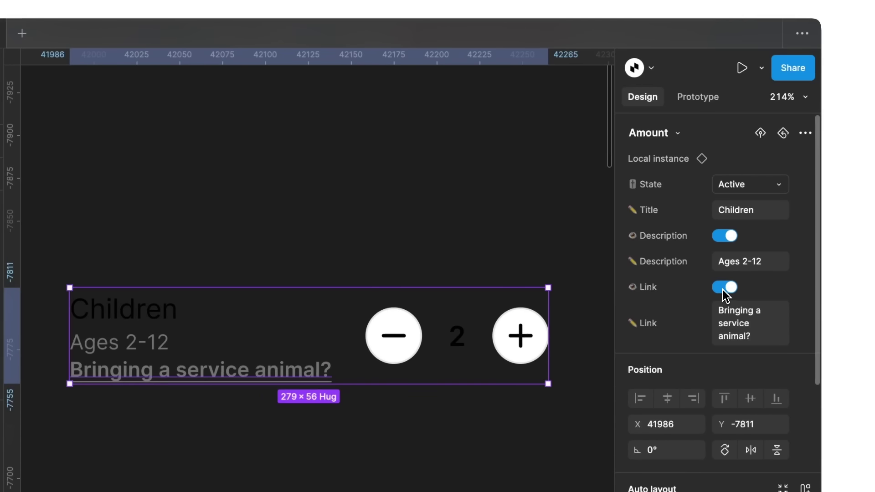
click(725, 294)
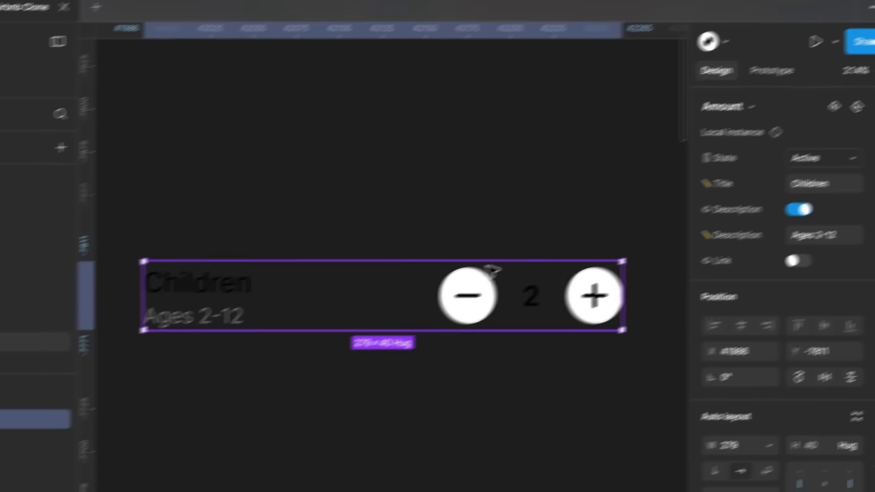
key(BackSpace)
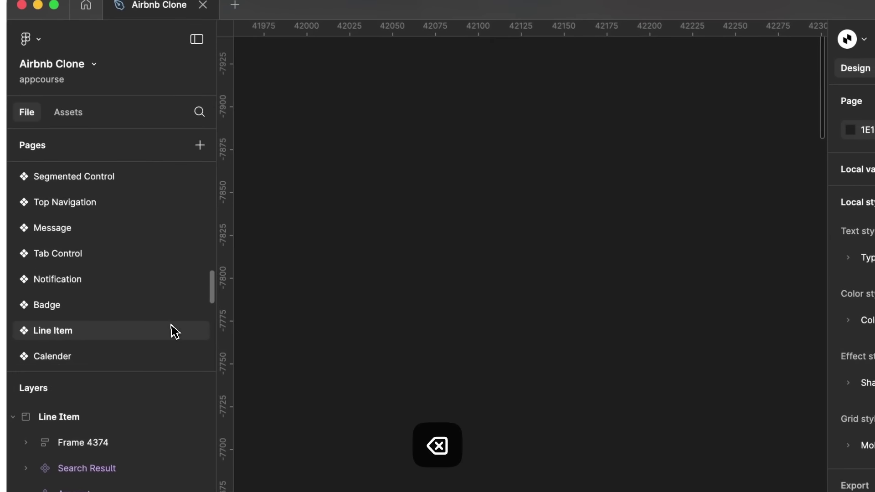
Step: Open the Calender page to view its calendar components
scroll(116, 305, down, 4)
click(118, 237)
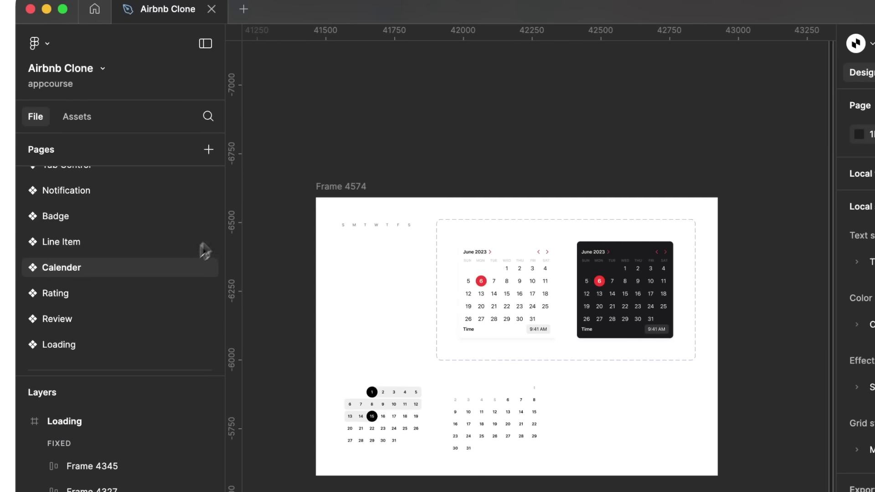
click(570, 209)
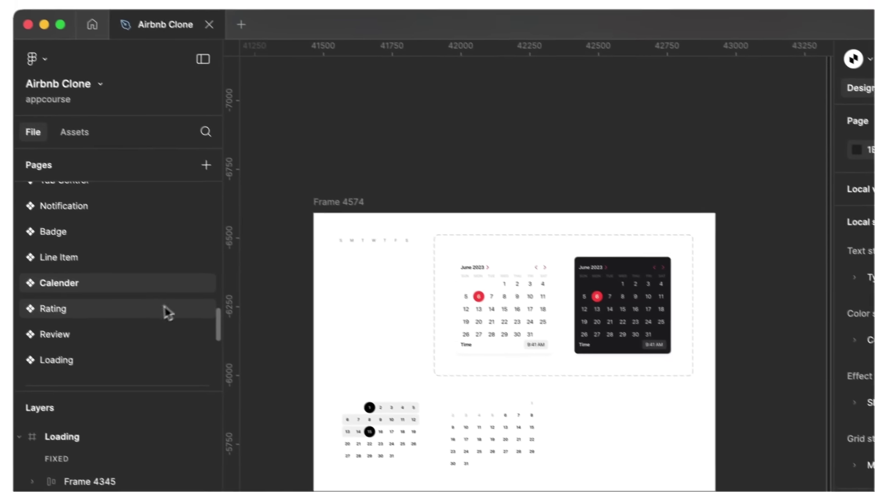
Step: Open the Rating page, copy the State 2 rating variant and paste it as an instance on empty canvas
click(169, 327)
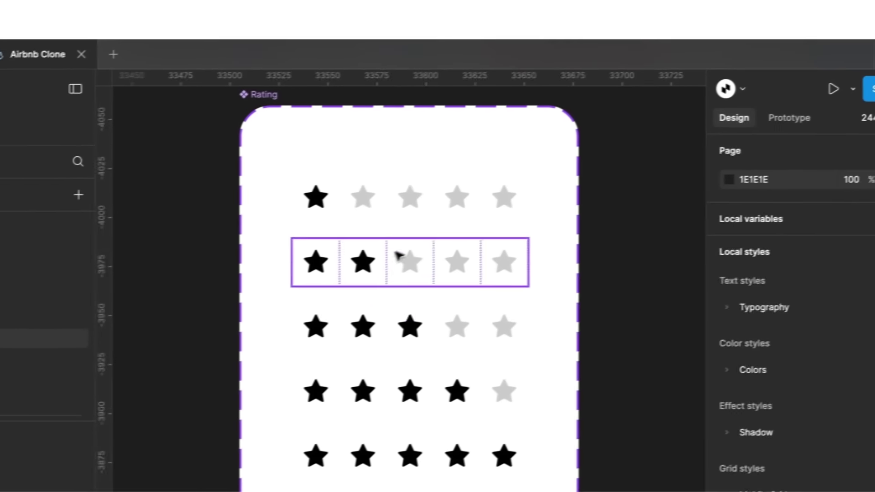
click(539, 241)
key(super+c)
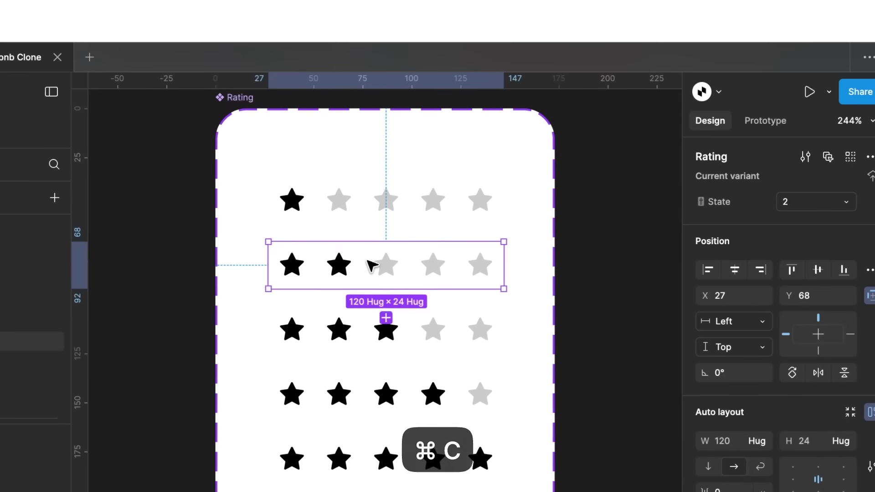
scroll(371, 265, up, 5)
key(Page_Down)
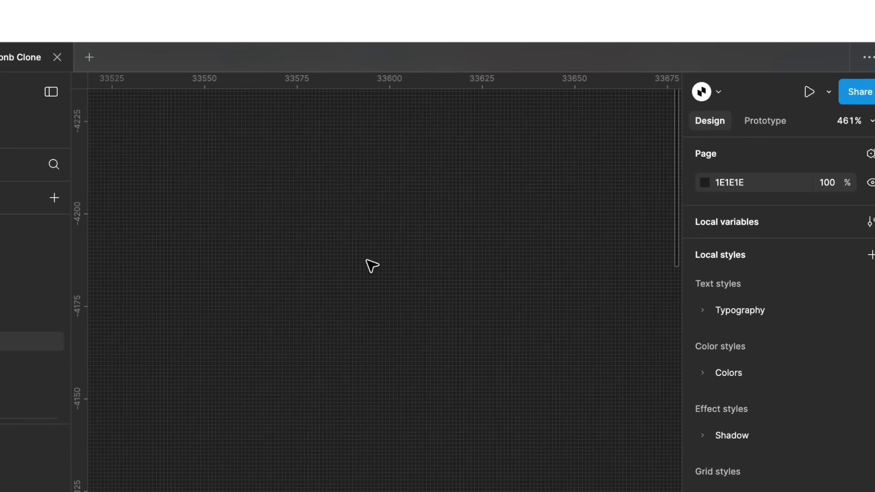
key(super+v)
scroll(371, 266, down, 3)
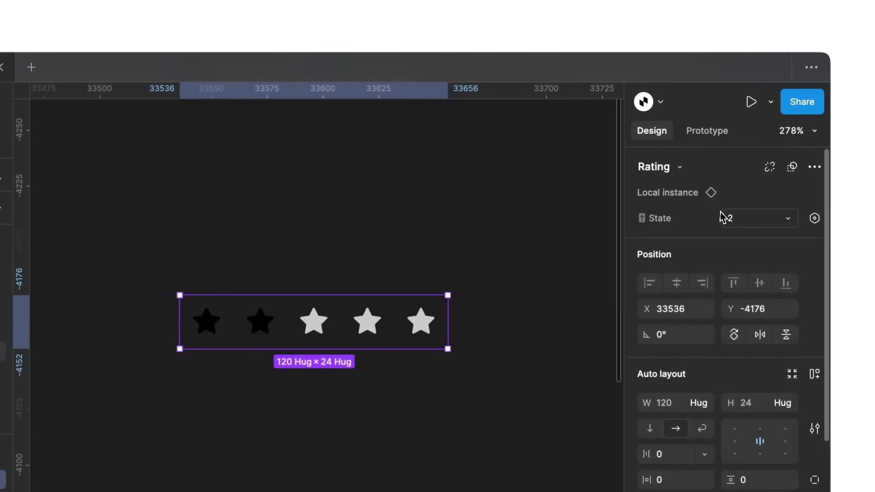
Step: Switch the Rating instance's State to 3 and 4, and delete the instance from the canvas
click(727, 218)
click(723, 237)
click(736, 223)
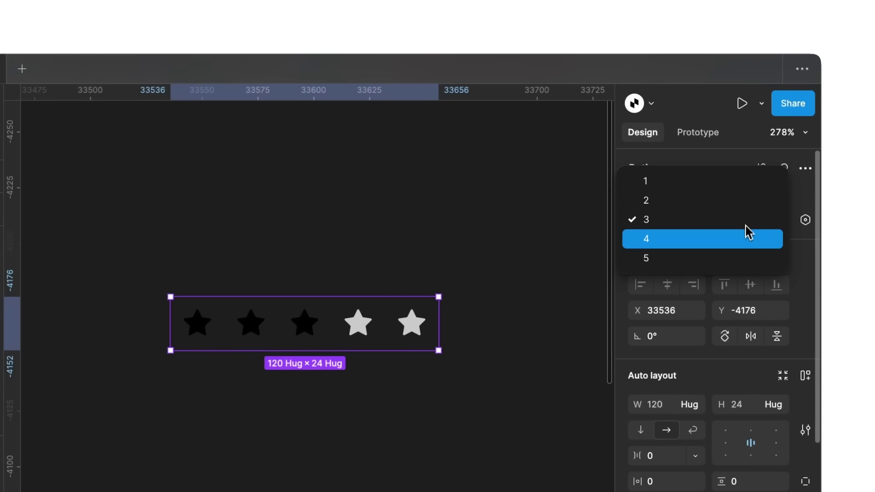
click(743, 237)
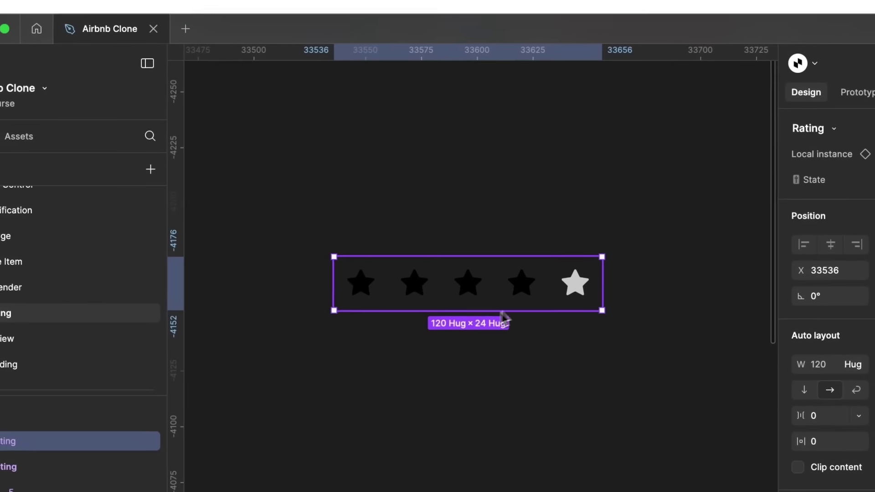
key(BackSpace)
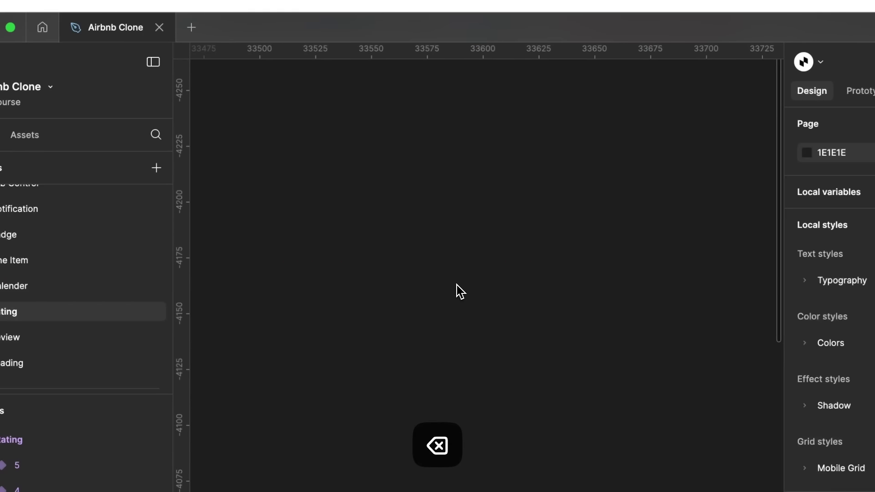
Step: Open the Review page and select each of its three review components to inspect them
click(79, 338)
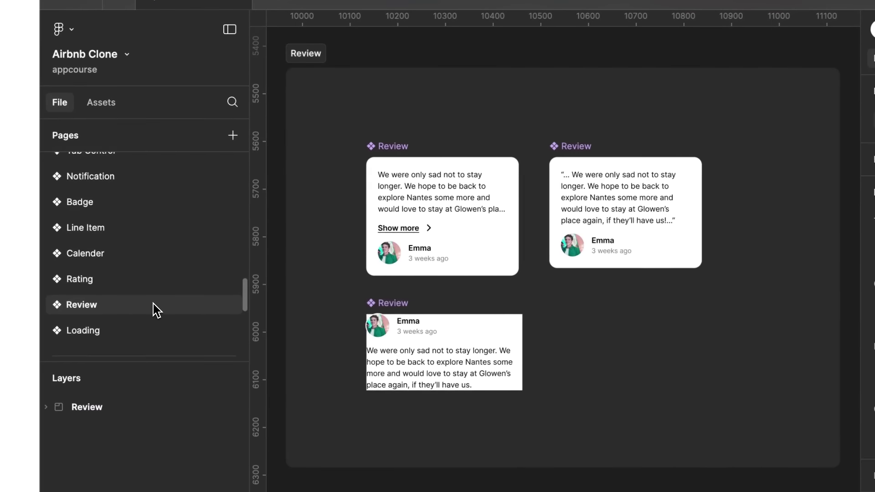
click(386, 175)
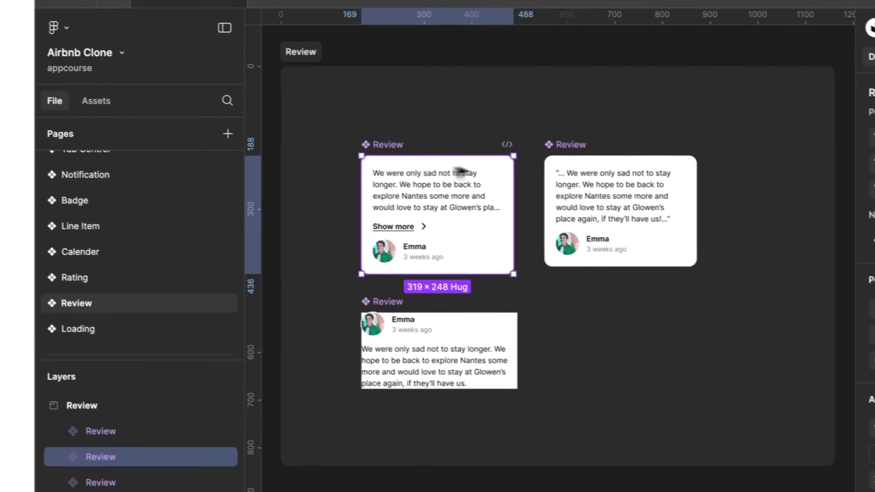
click(573, 174)
click(405, 336)
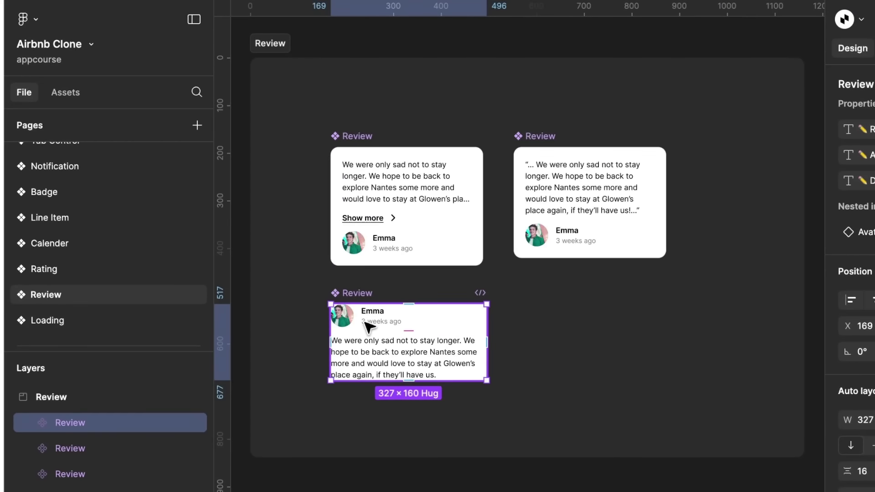
click(427, 199)
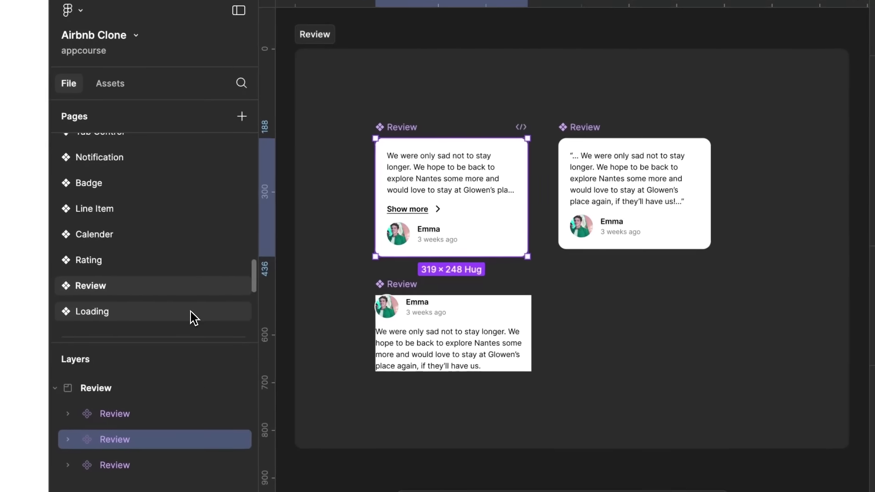
Step: Open the Loading page and select the Loading component set to view its variants
click(194, 312)
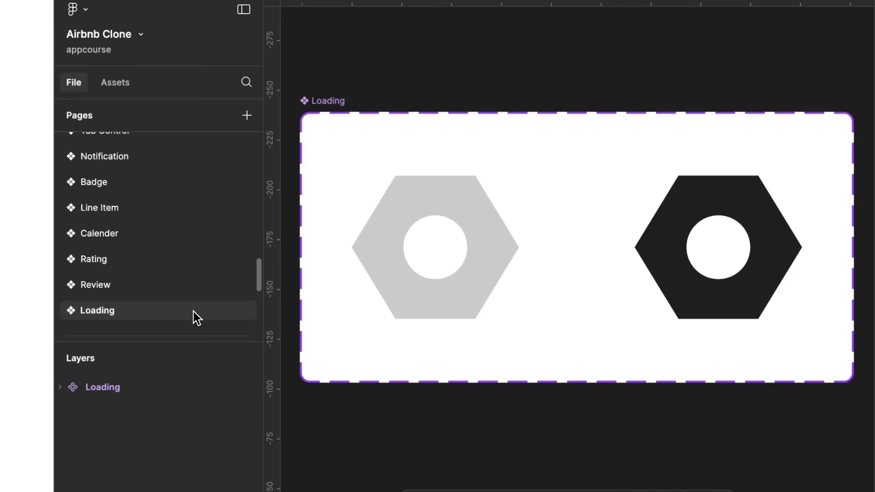
scroll(392, 172, down, 5)
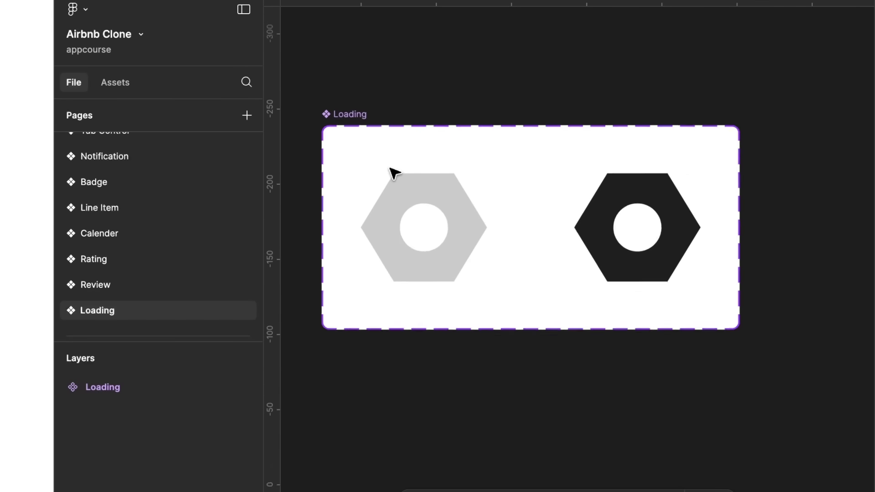
click(385, 131)
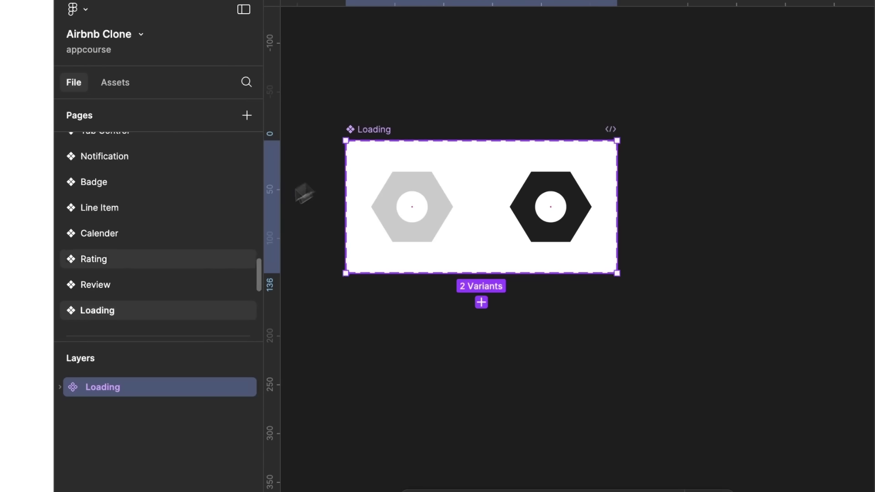
Step: View the Toggle, Keyboard and Status Bar pages under System Components
scroll(165, 300, down, 5)
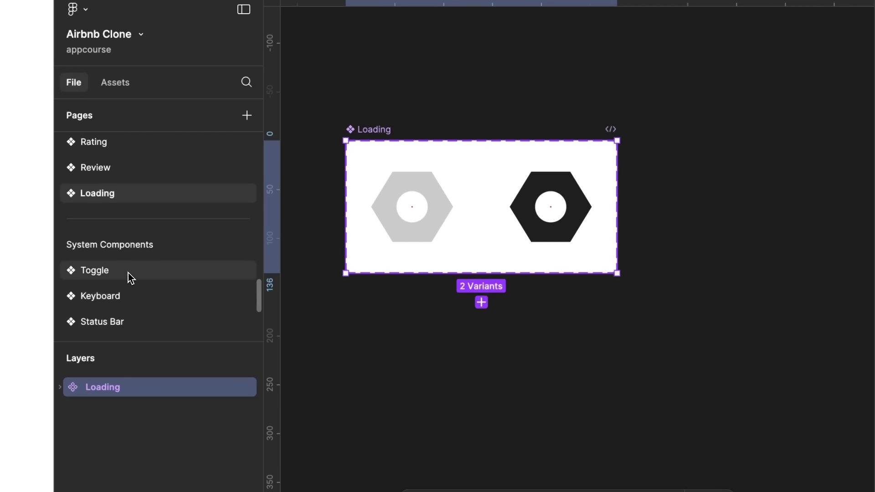
click(131, 278)
click(157, 303)
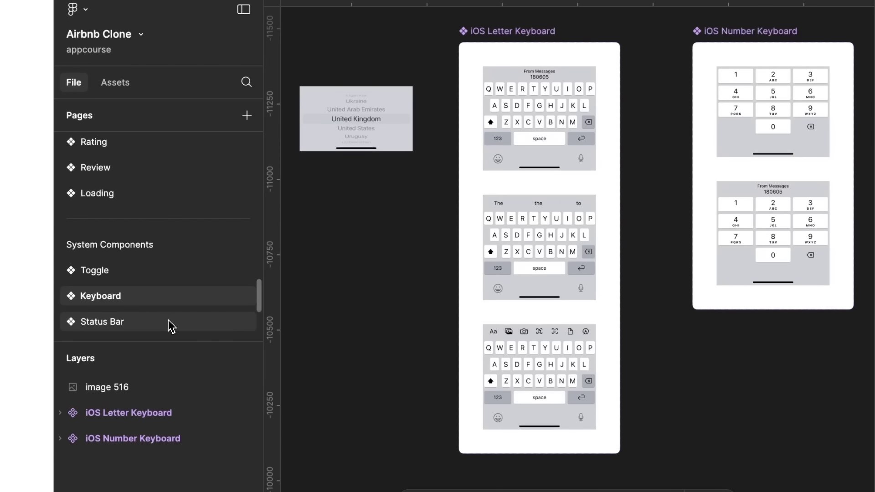
click(171, 326)
Step: View the Home Indicator and Alert pages under System Components
scroll(167, 327, down, 2)
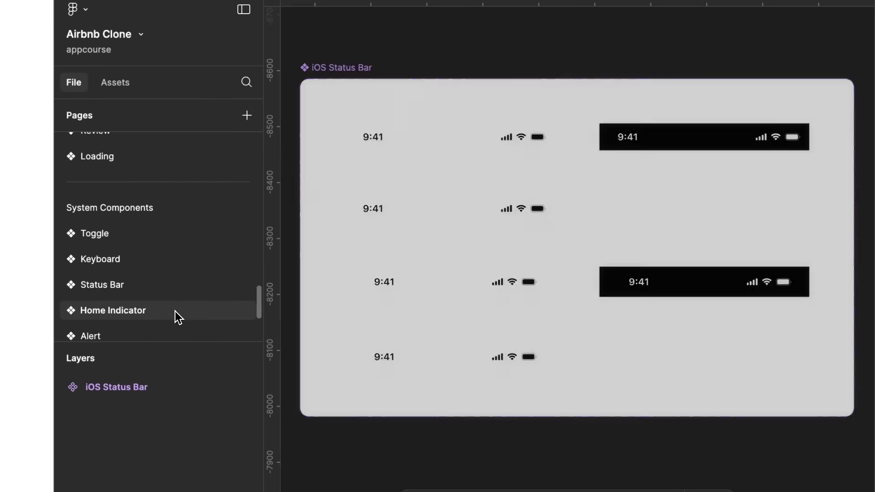
click(175, 311)
scroll(176, 310, down, 2)
click(178, 289)
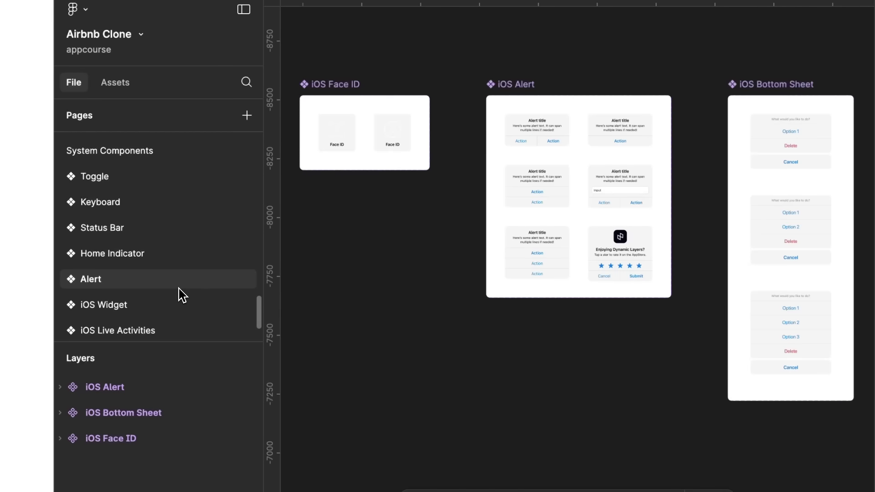
Step: View the iOS Widget, iOS Live Activities and Dynamic Island pages
click(175, 303)
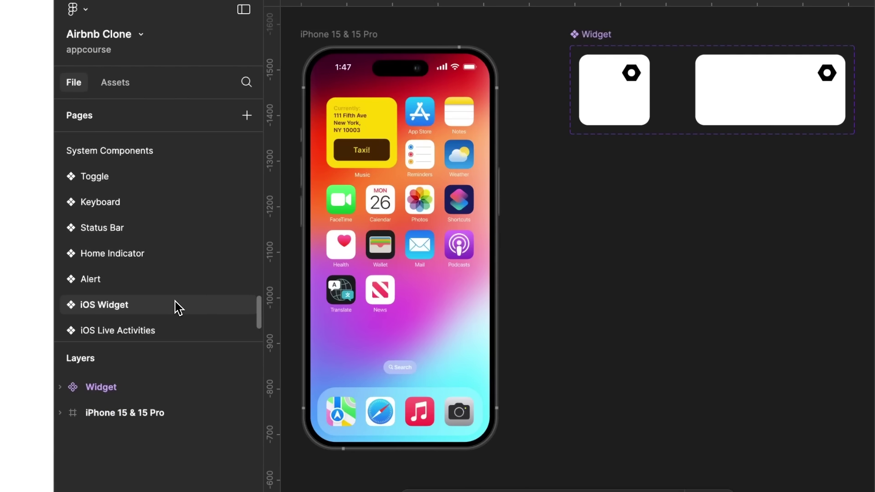
click(183, 328)
scroll(177, 333, down, 2)
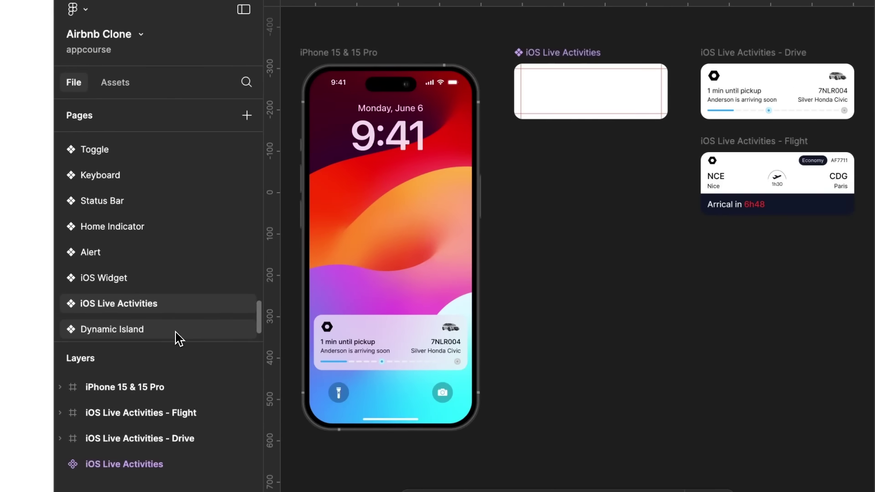
click(177, 337)
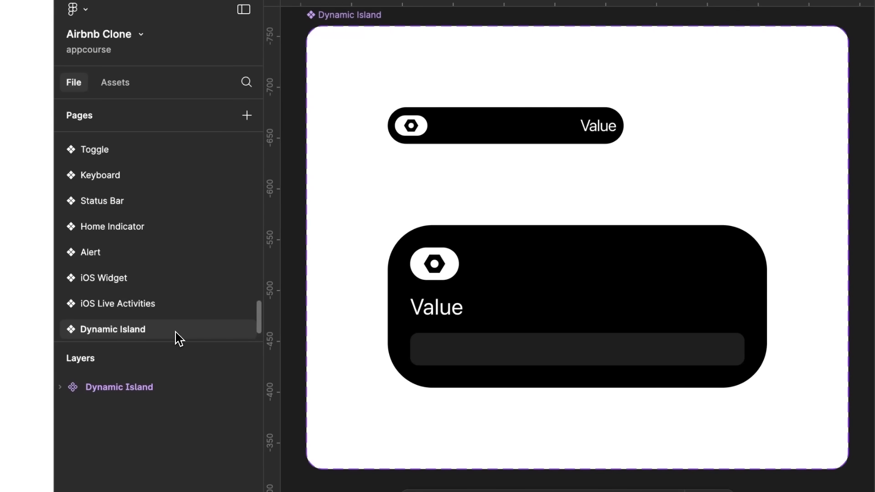
Step: Return to the Thumbnail page at the start of the file's page list
scroll(179, 338, up, 10)
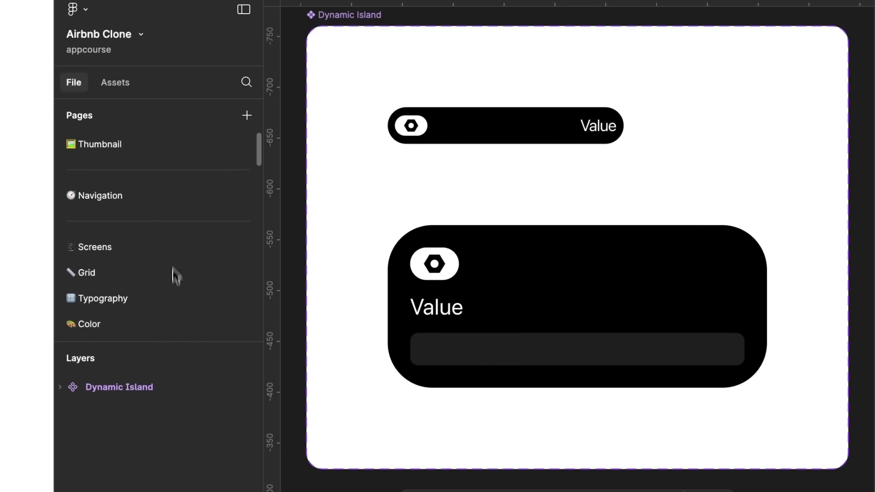
click(176, 146)
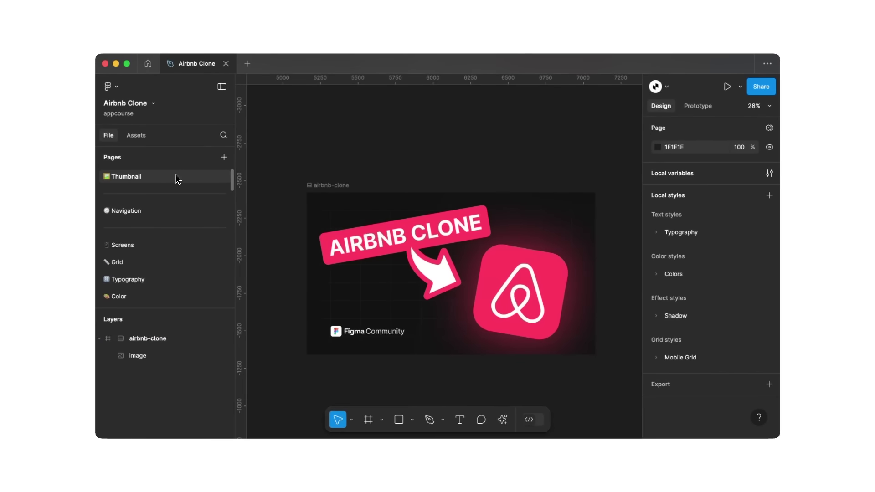